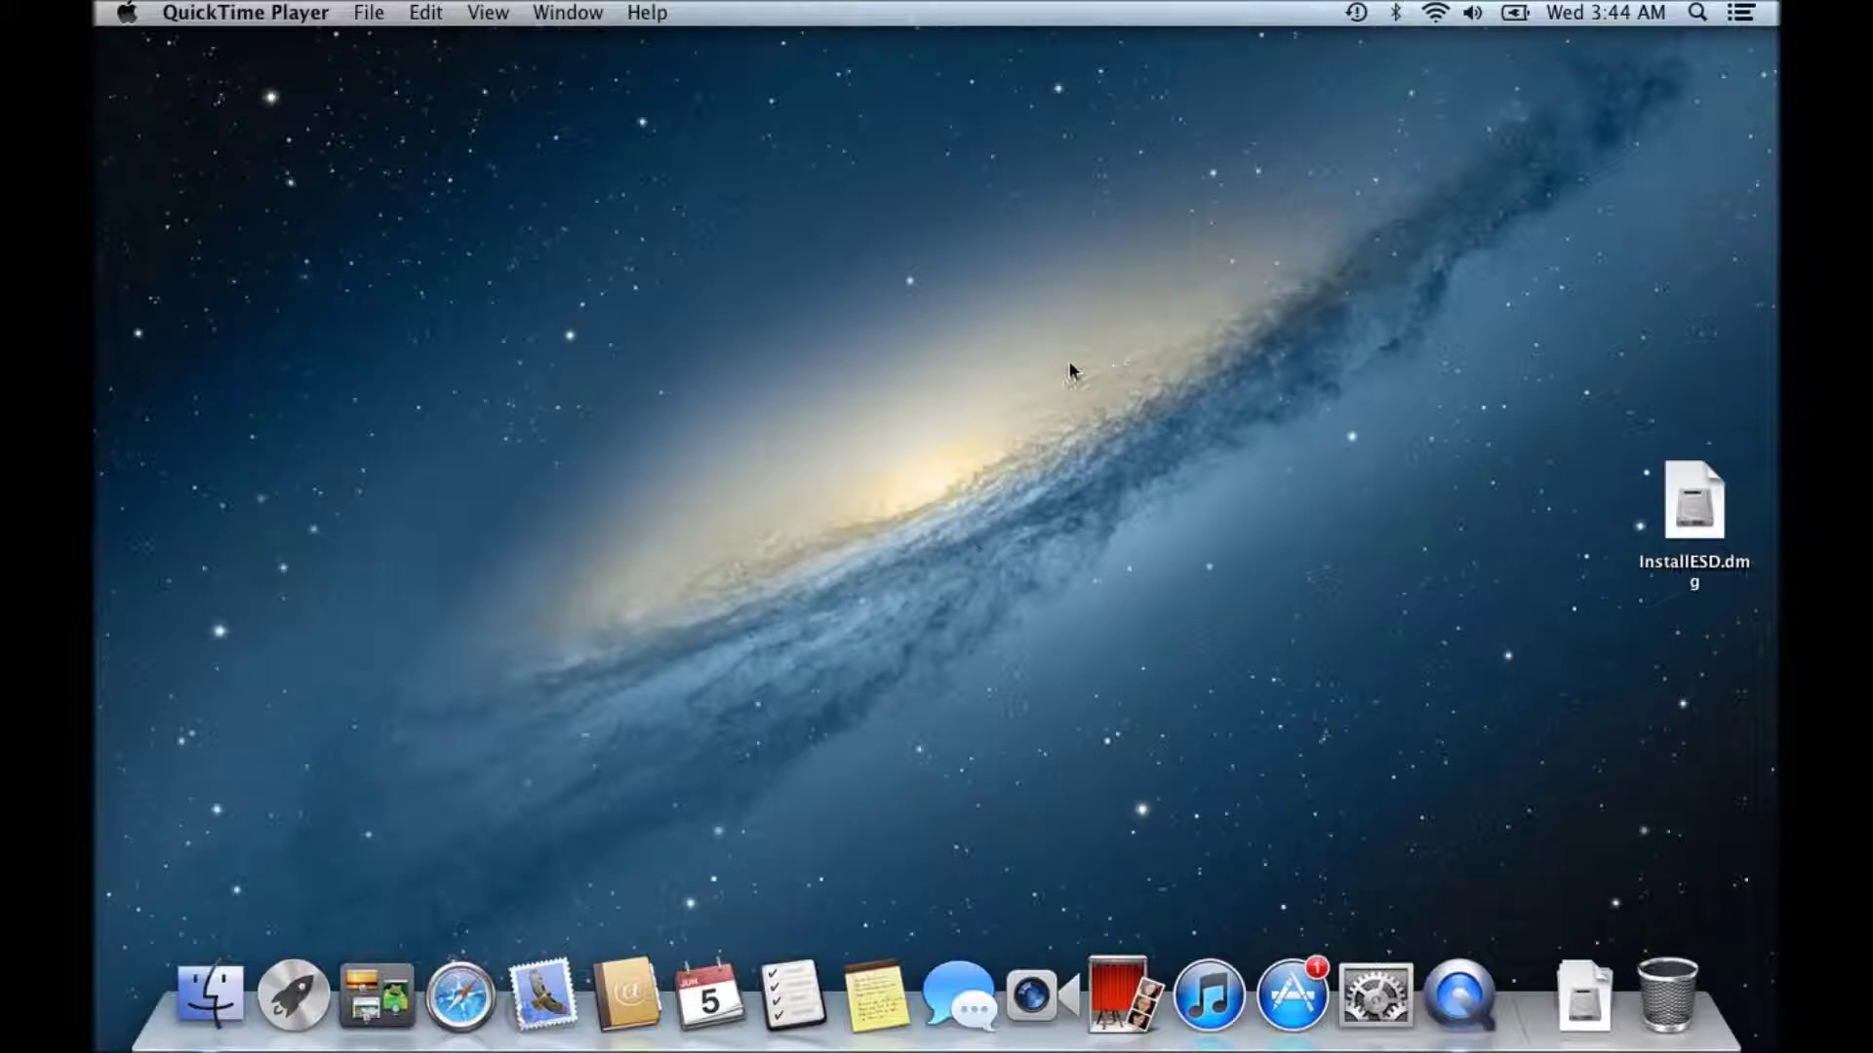
- Bring Finder to the front and launch Safari from the Dock
{"action": "left_click", "coordinate": [1034, 335]}
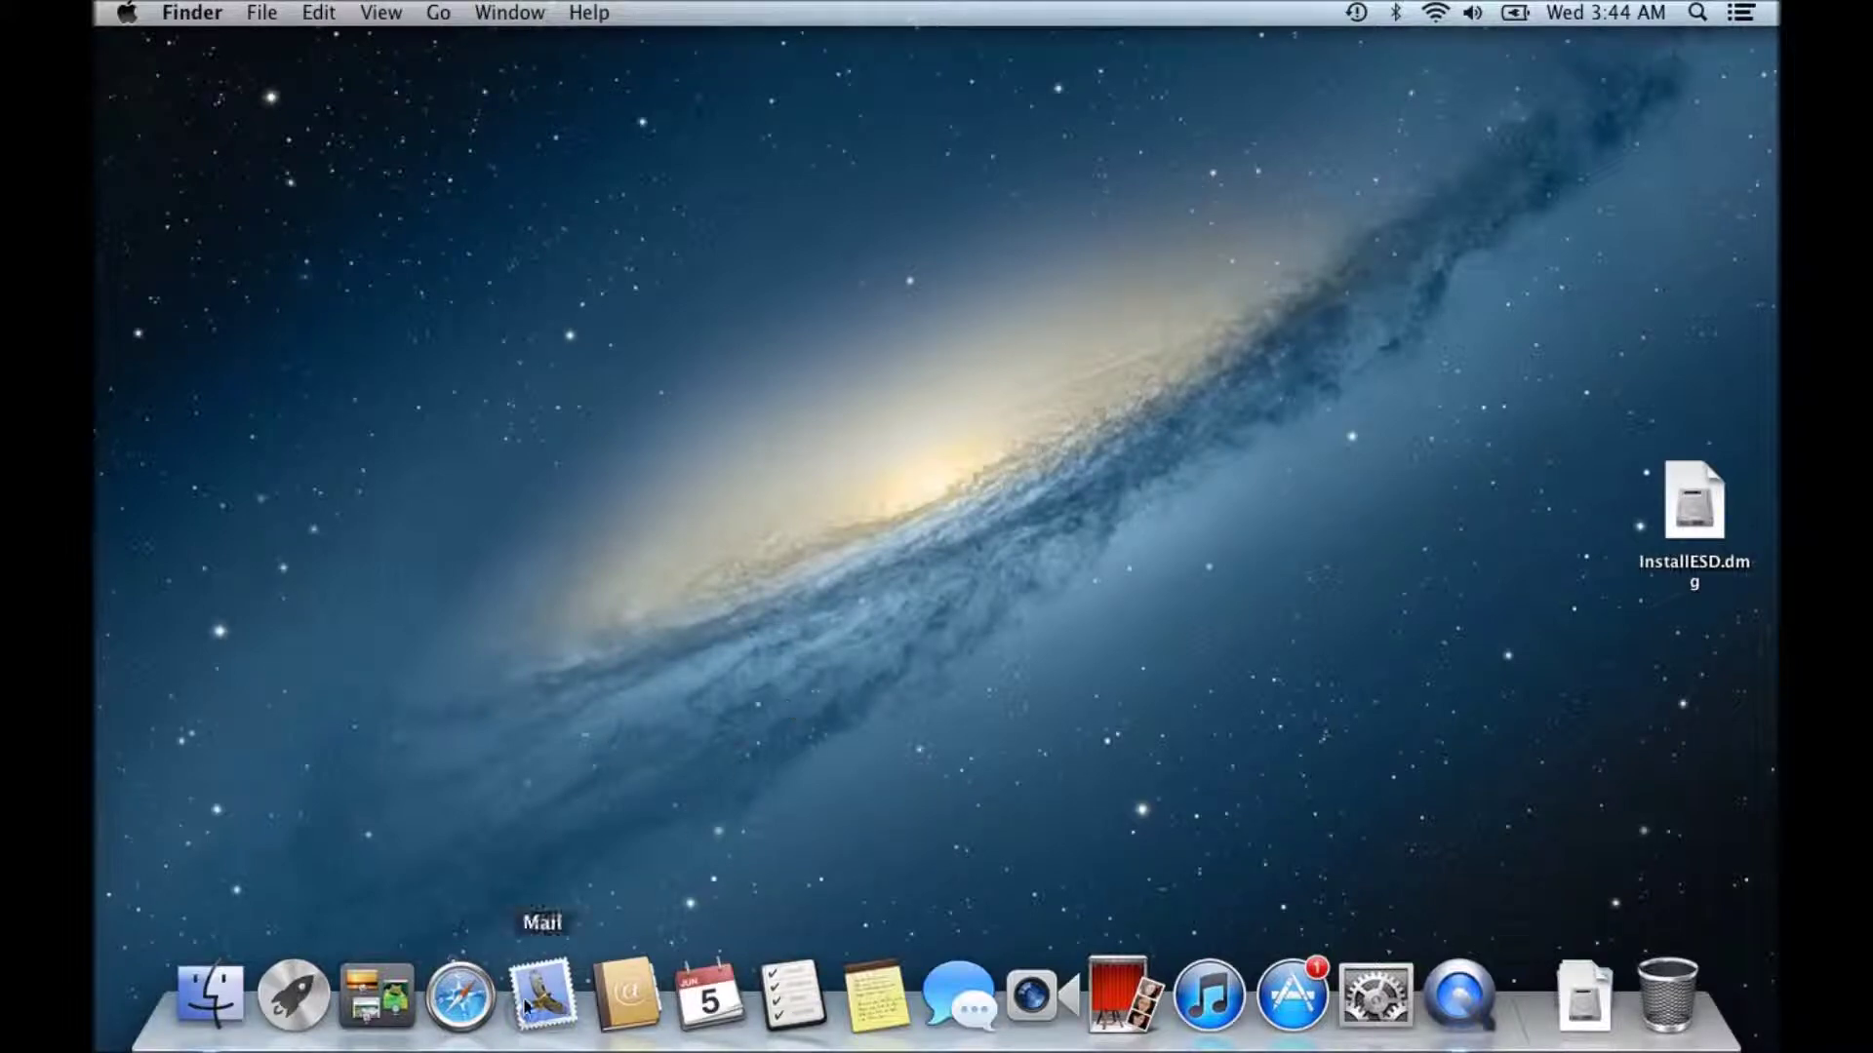
{"action": "left_click", "coordinate": [471, 1005]}
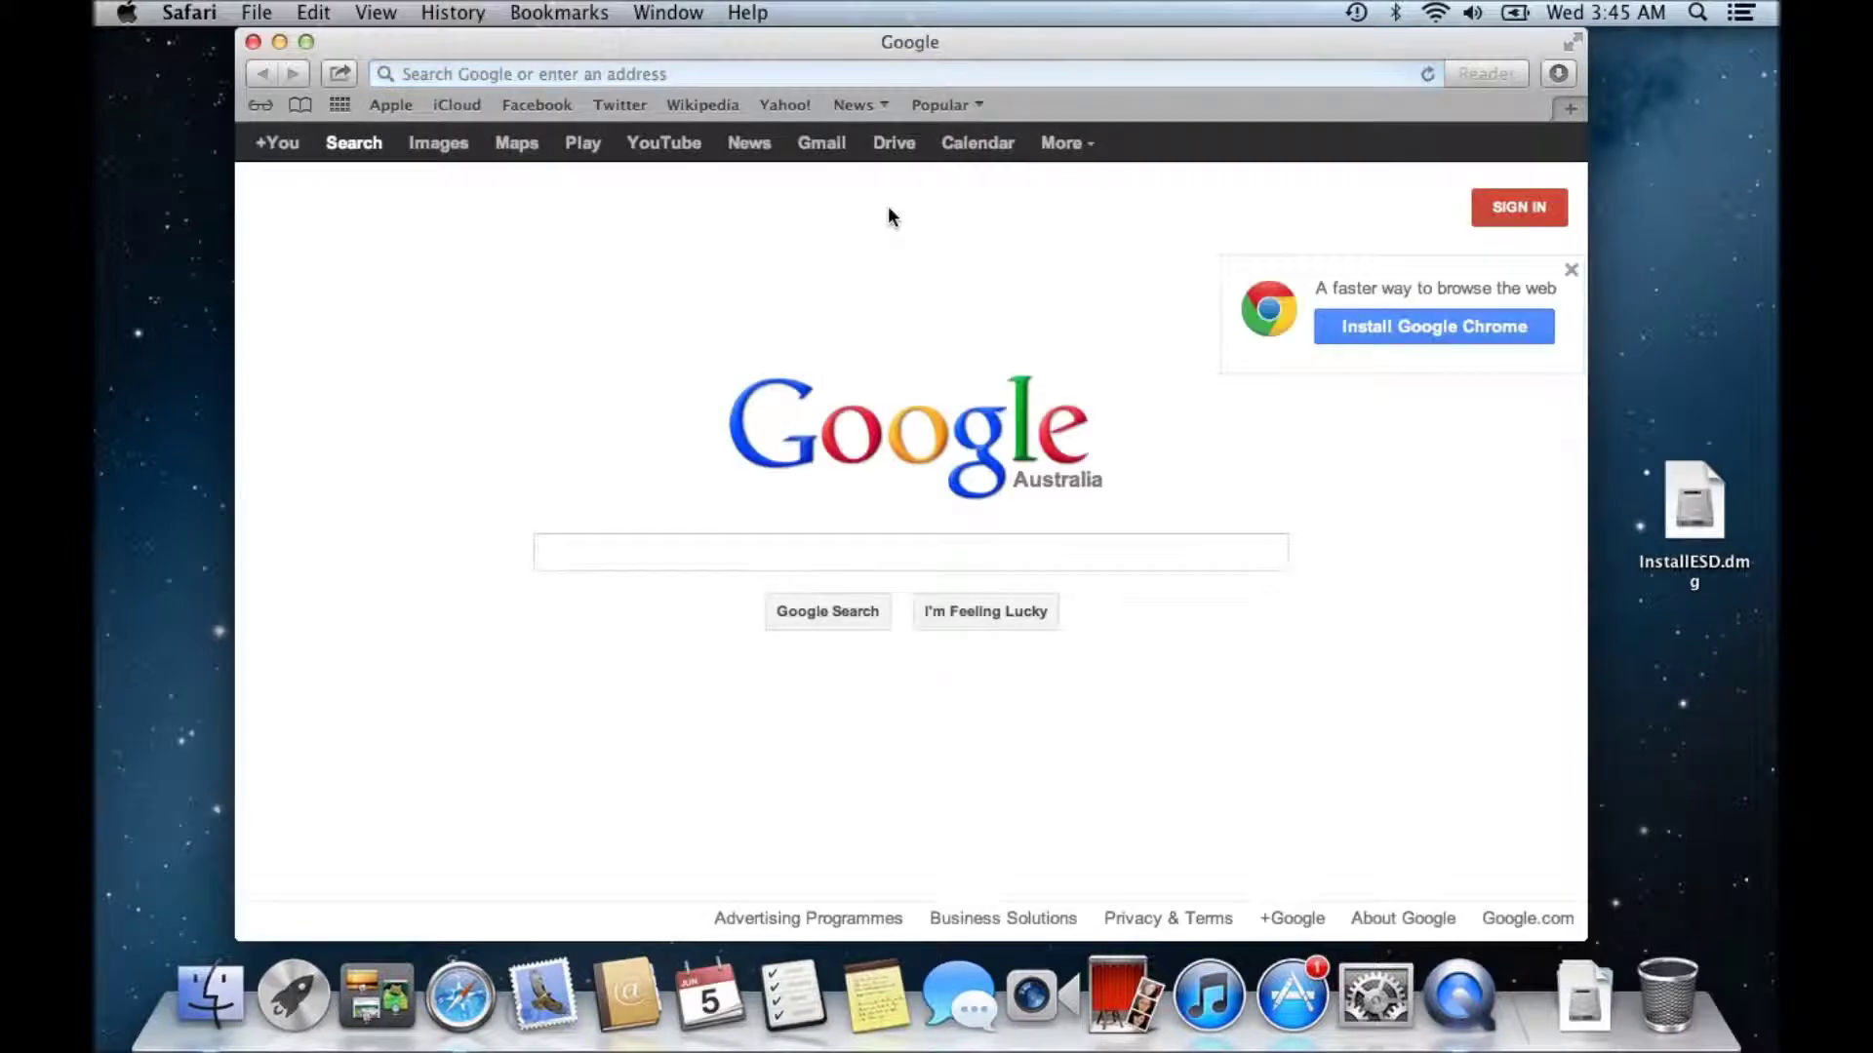
- Load the 123myit.com website in Safari
{"action": "left_click", "coordinate": [785, 75]}
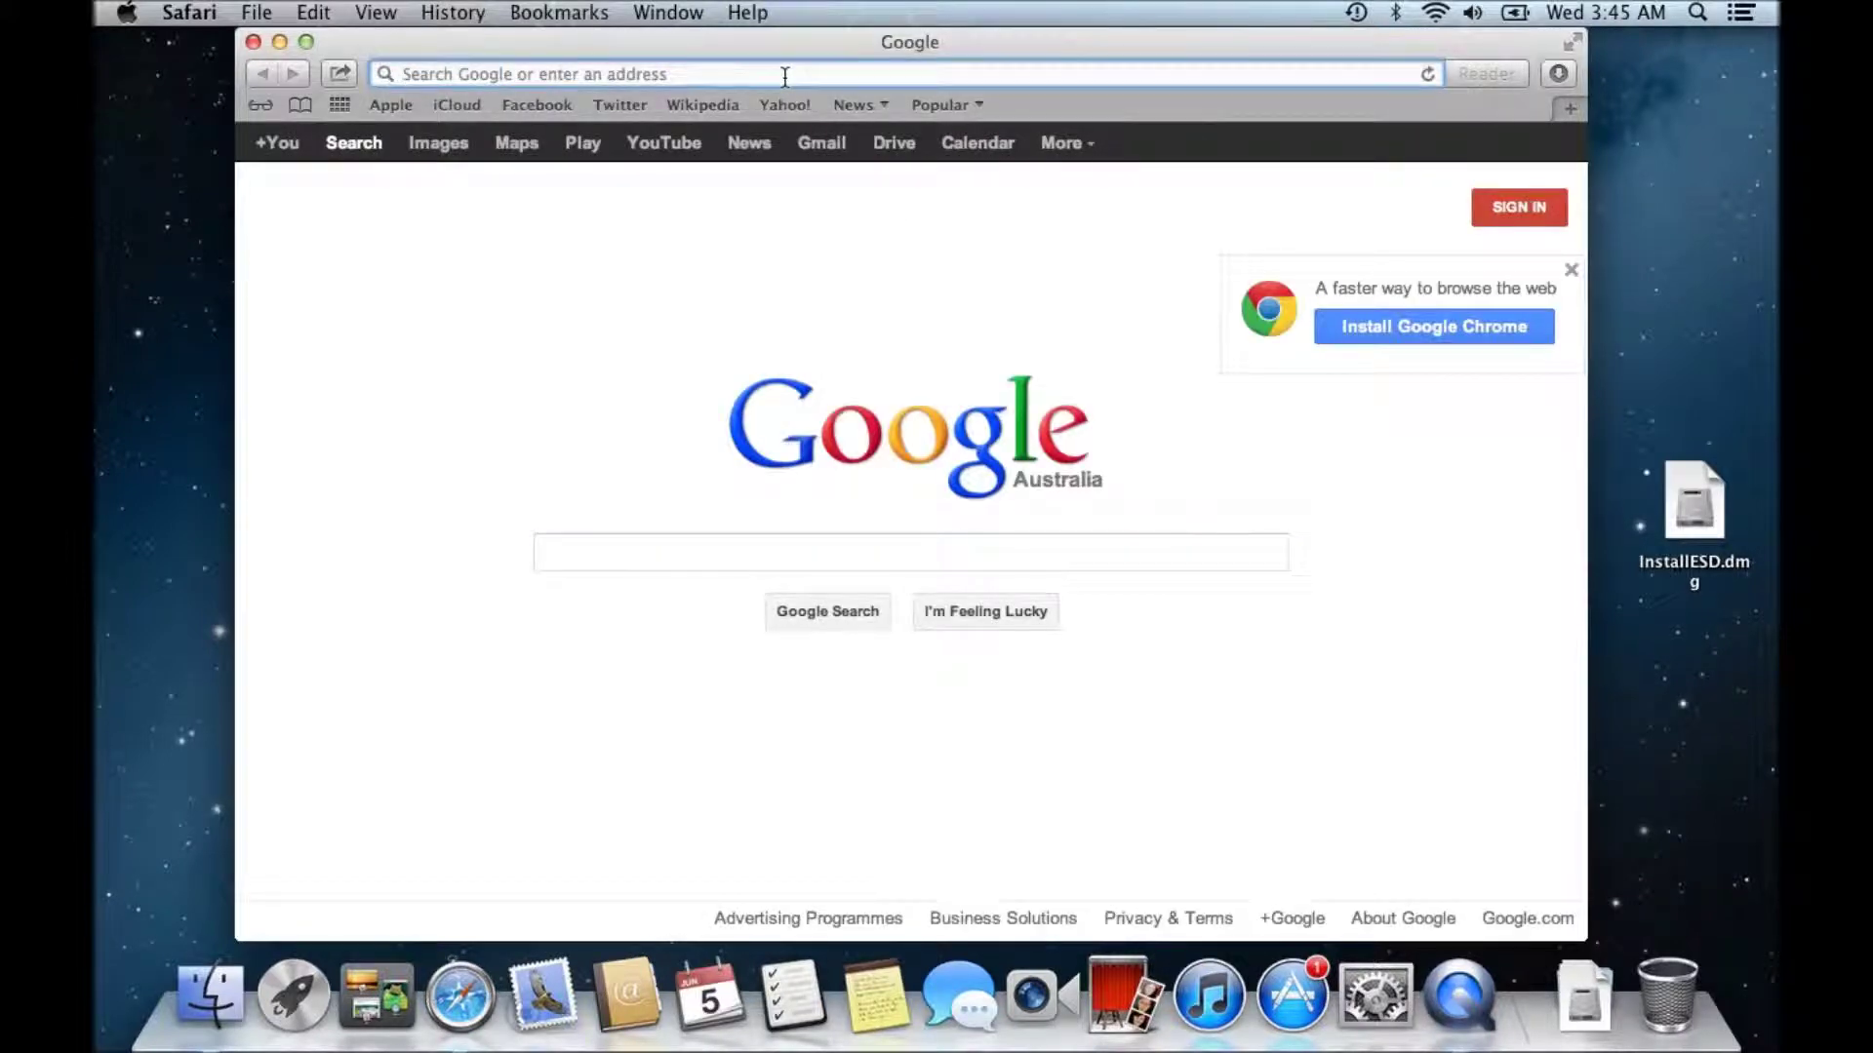
{"action": "type", "text": "123my"}
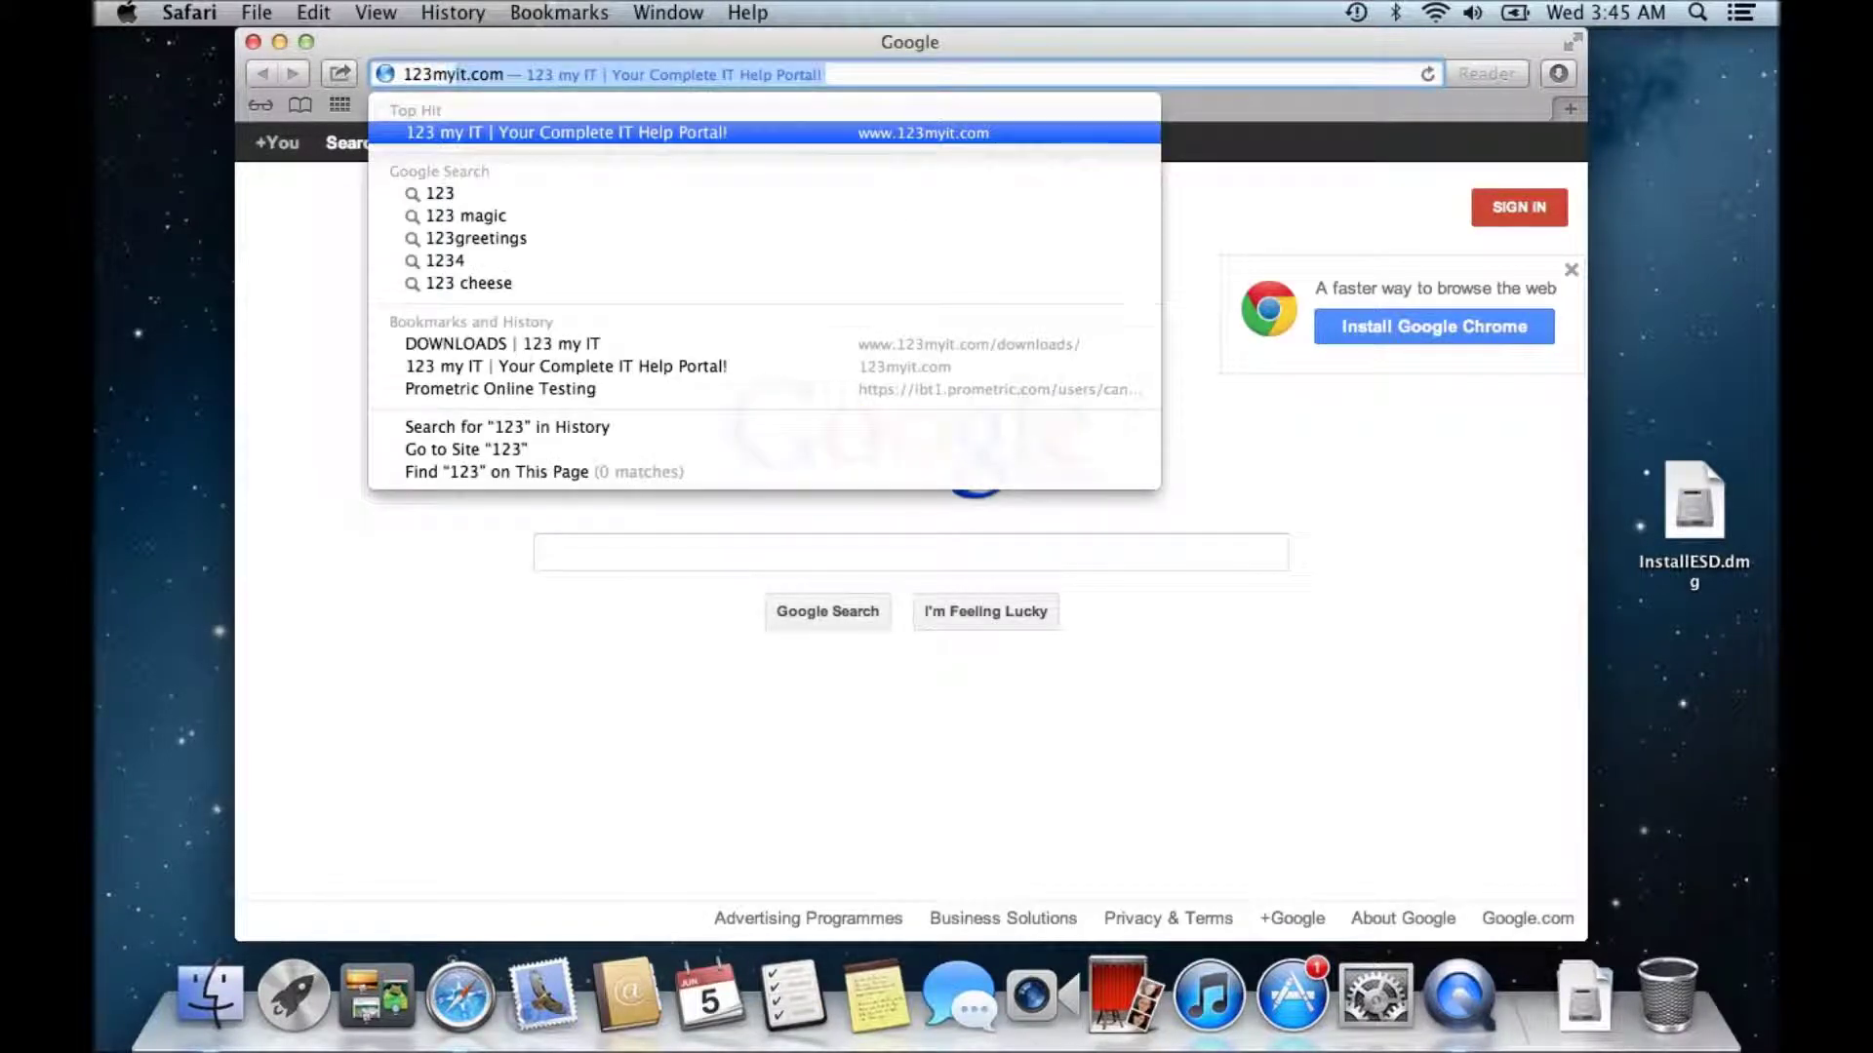
{"action": "type", "text": "it"}
{"action": "key", "text": "Return"}
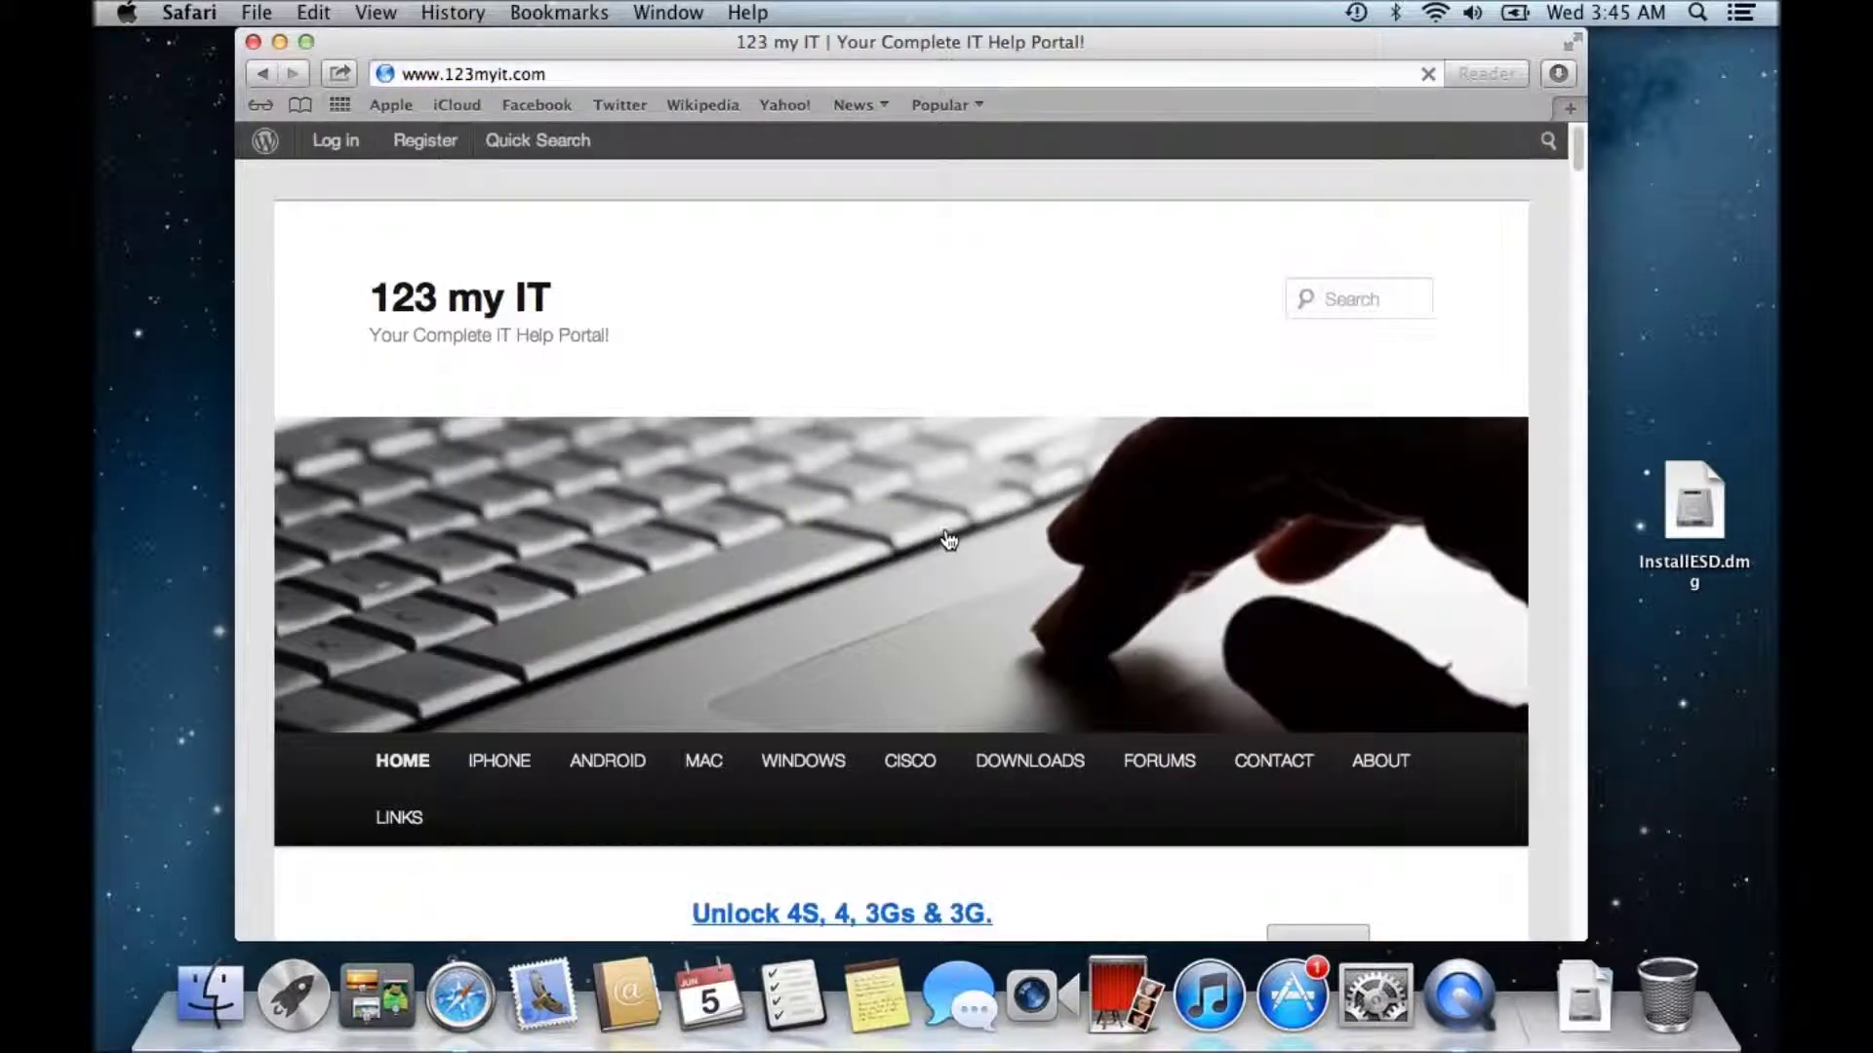
- On the DOWNLOADS page, start downloading the OS X Recovery Disk Assistant
{"action": "left_click", "coordinate": [1039, 770]}
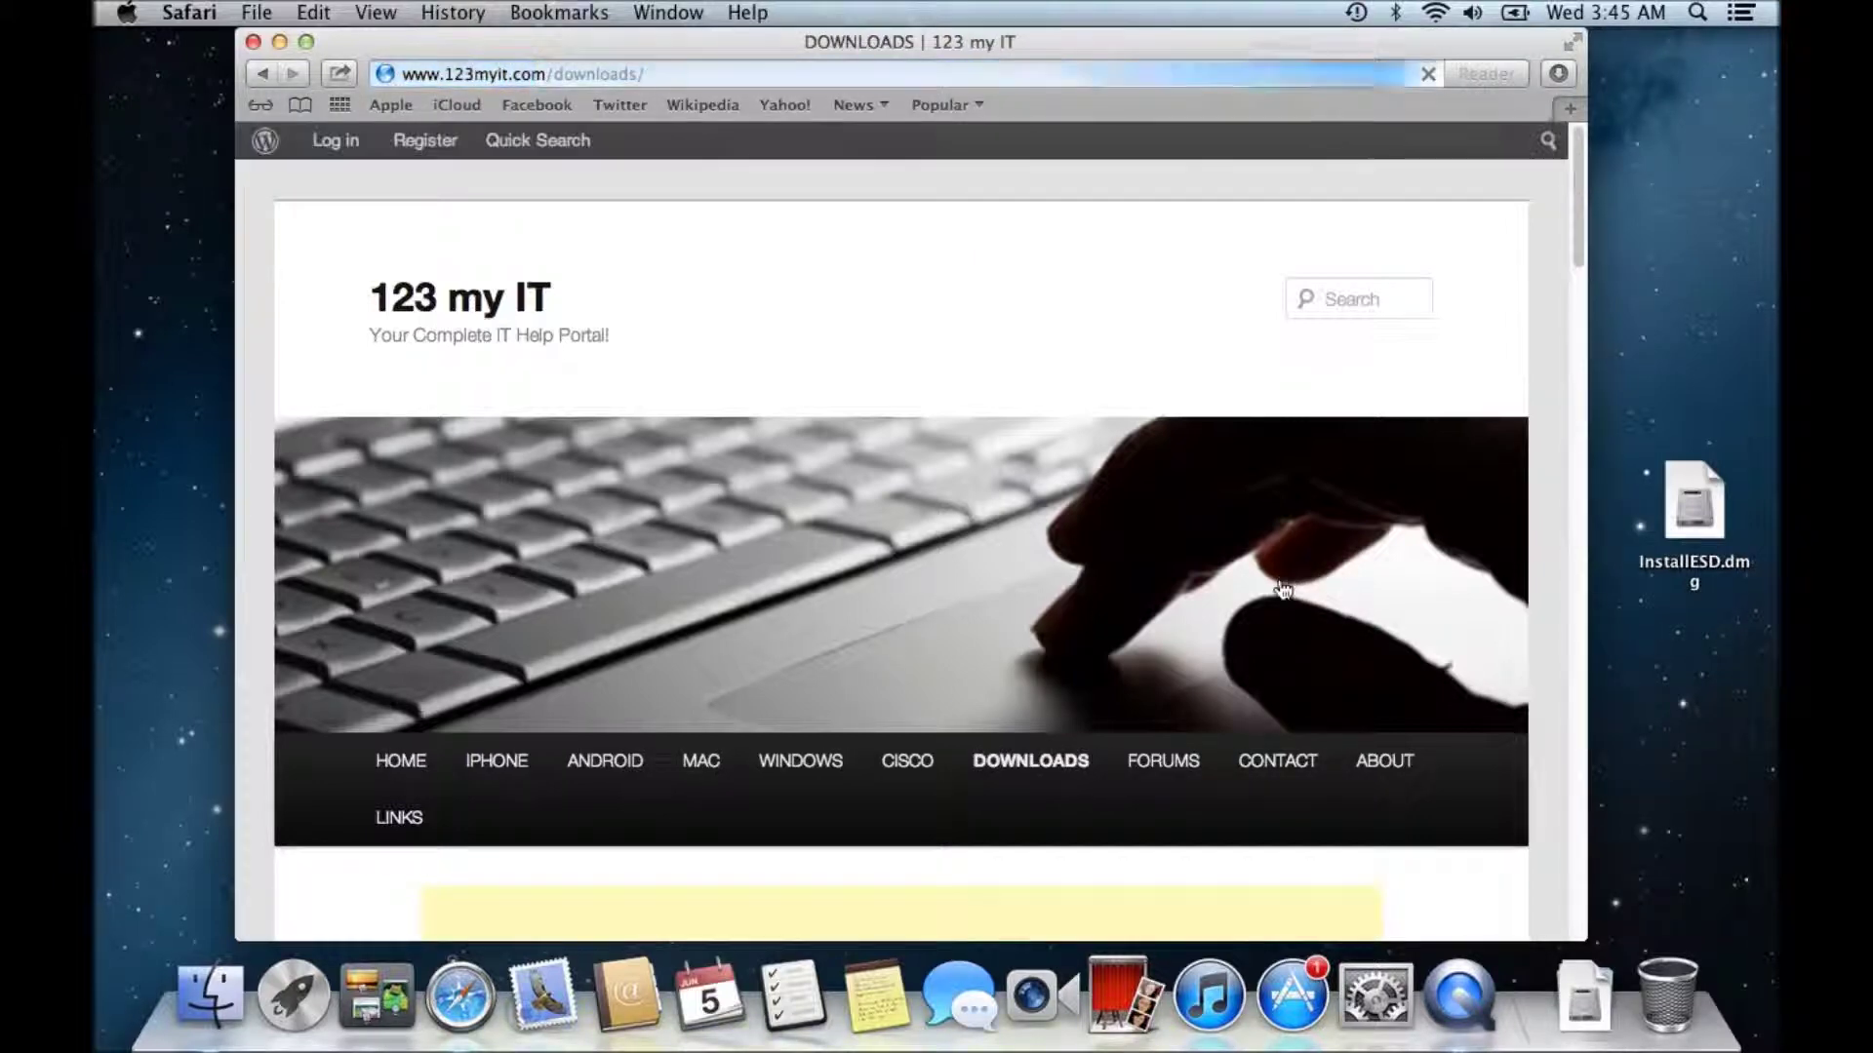
{"action": "scroll", "coordinate": [1283, 588], "scroll_direction": "down", "scroll_amount": 10}
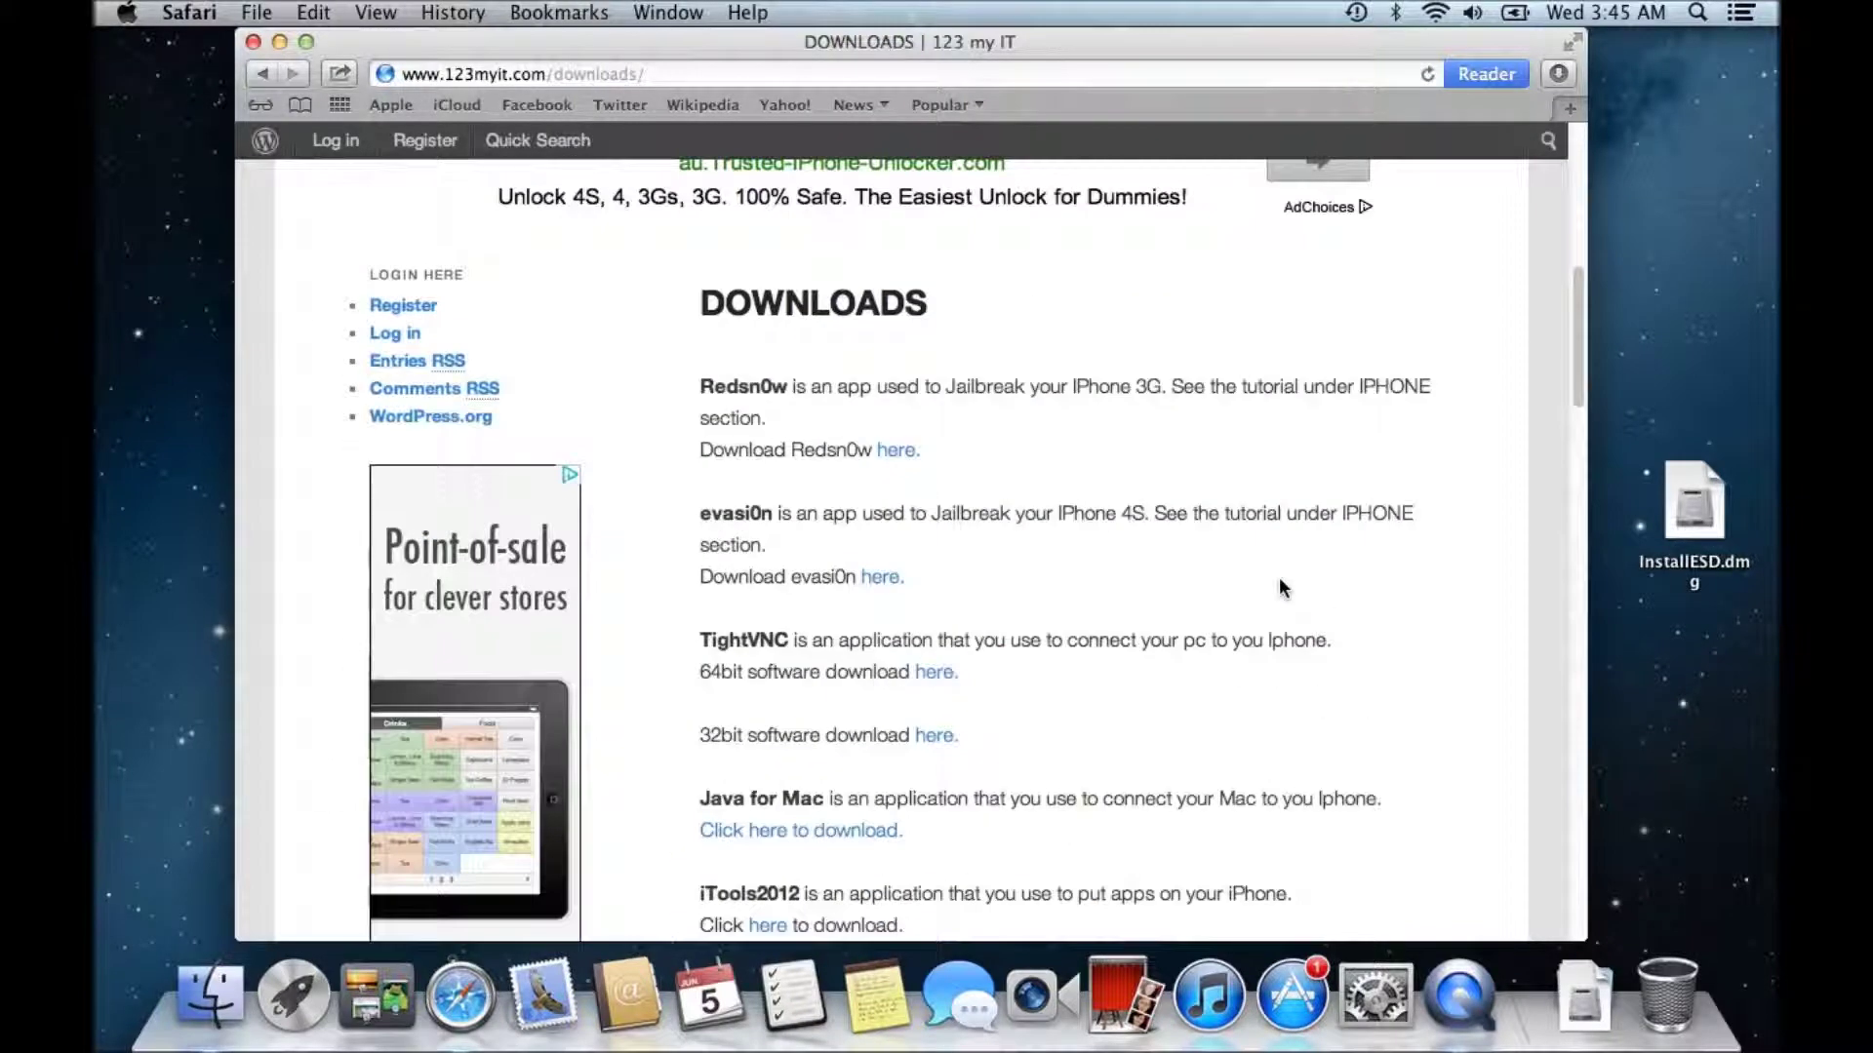
{"action": "scroll", "coordinate": [1279, 581], "scroll_direction": "down", "scroll_amount": 3}
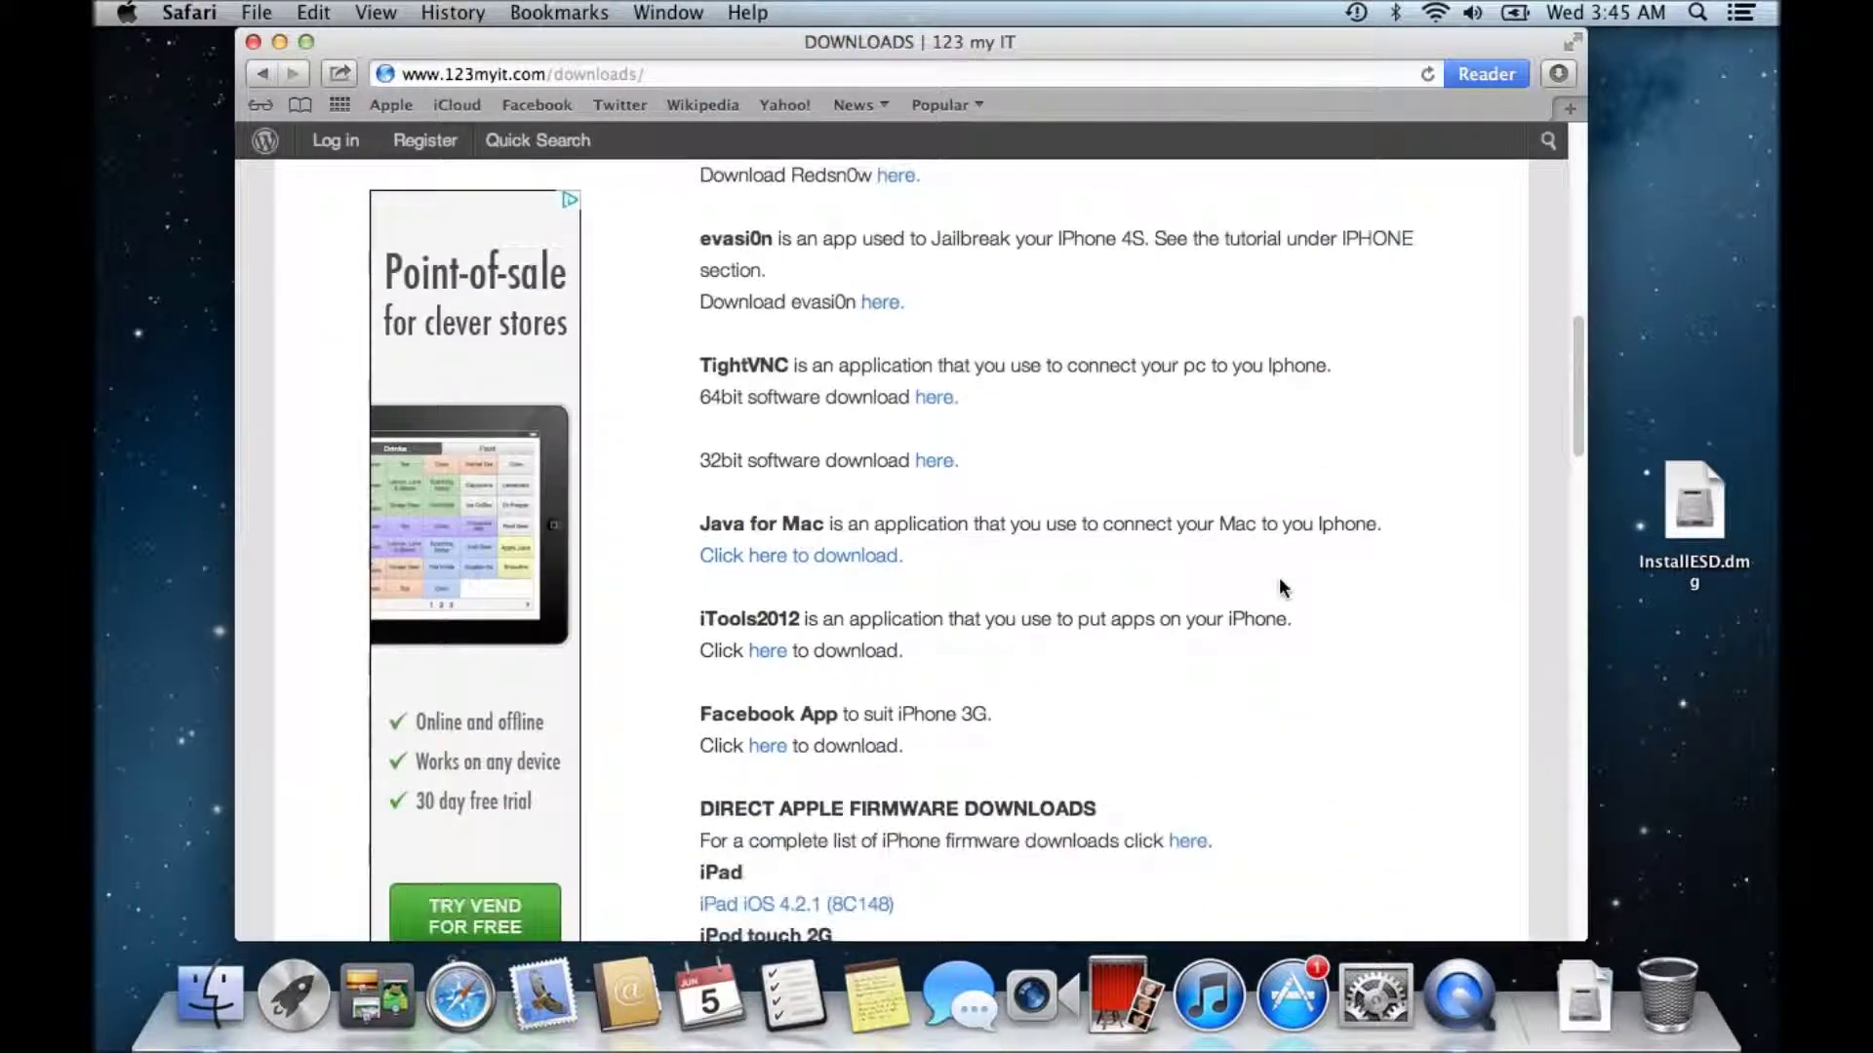
{"action": "scroll", "coordinate": [1280, 586], "scroll_direction": "down", "scroll_amount": 6}
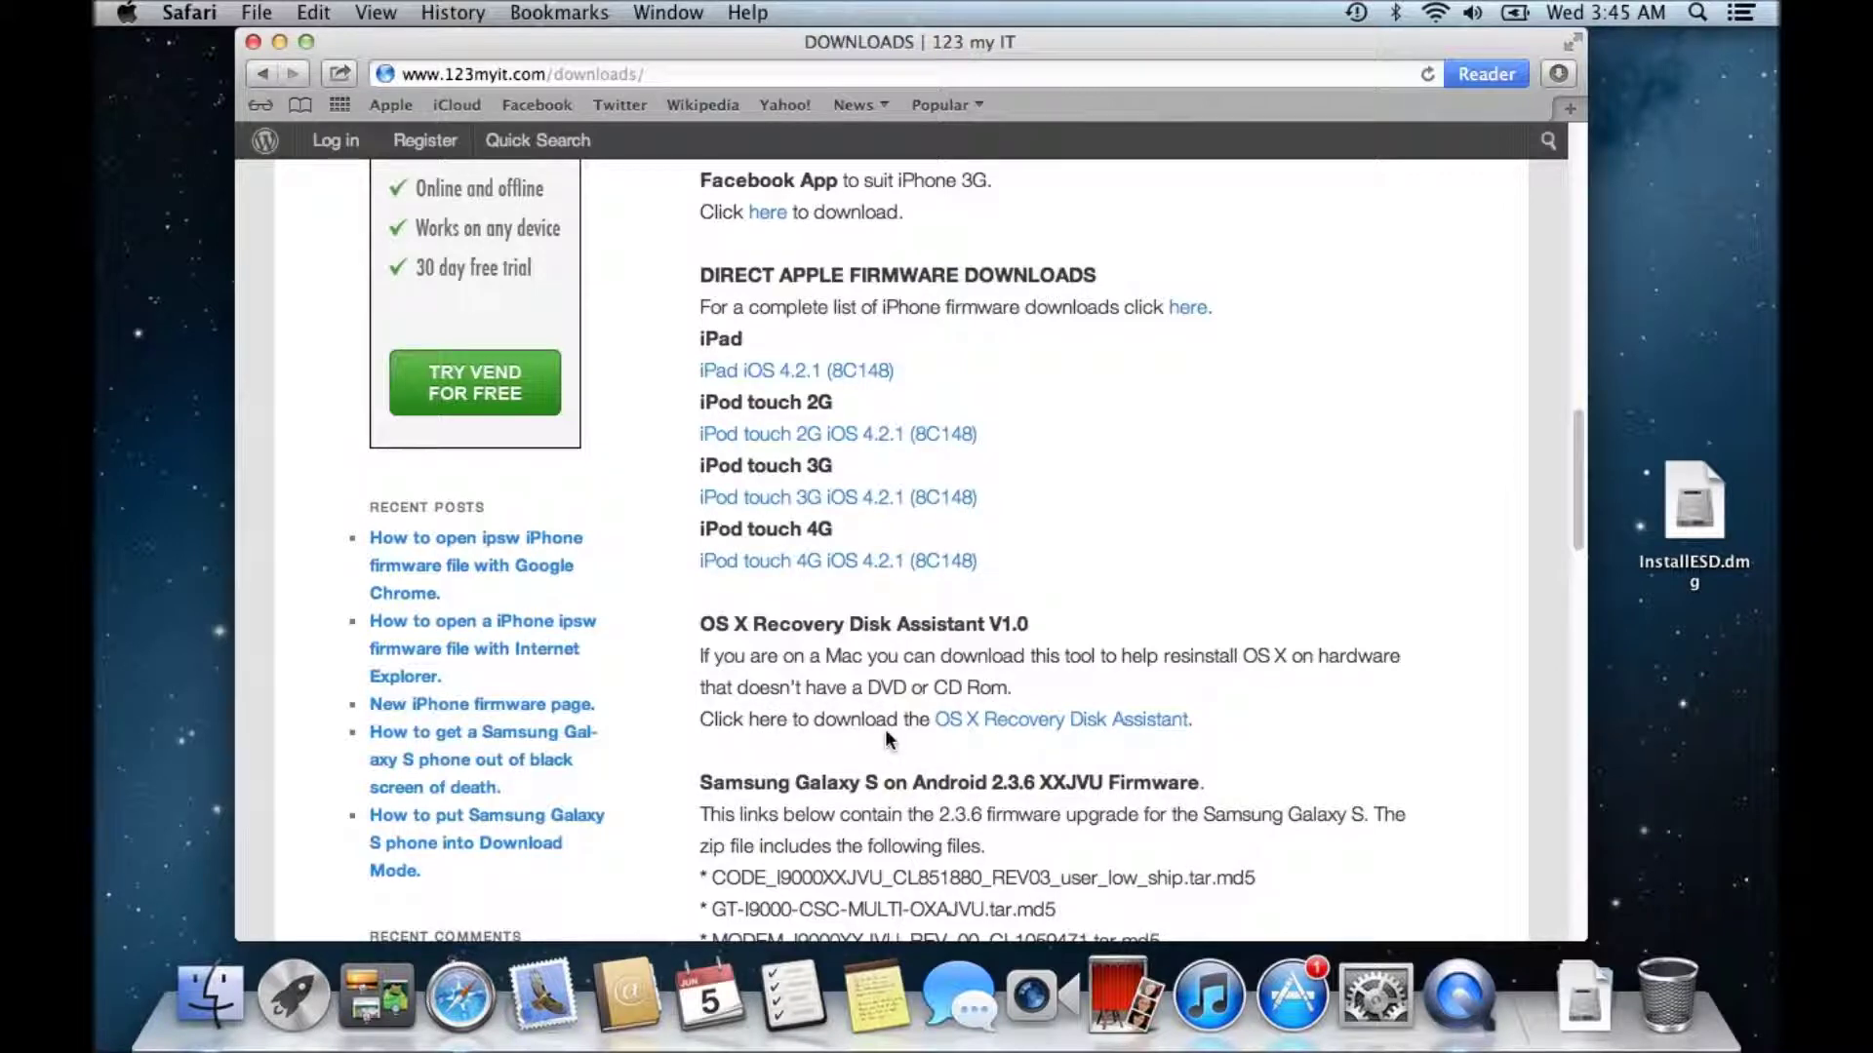
{"action": "left_click", "coordinate": [1064, 722]}
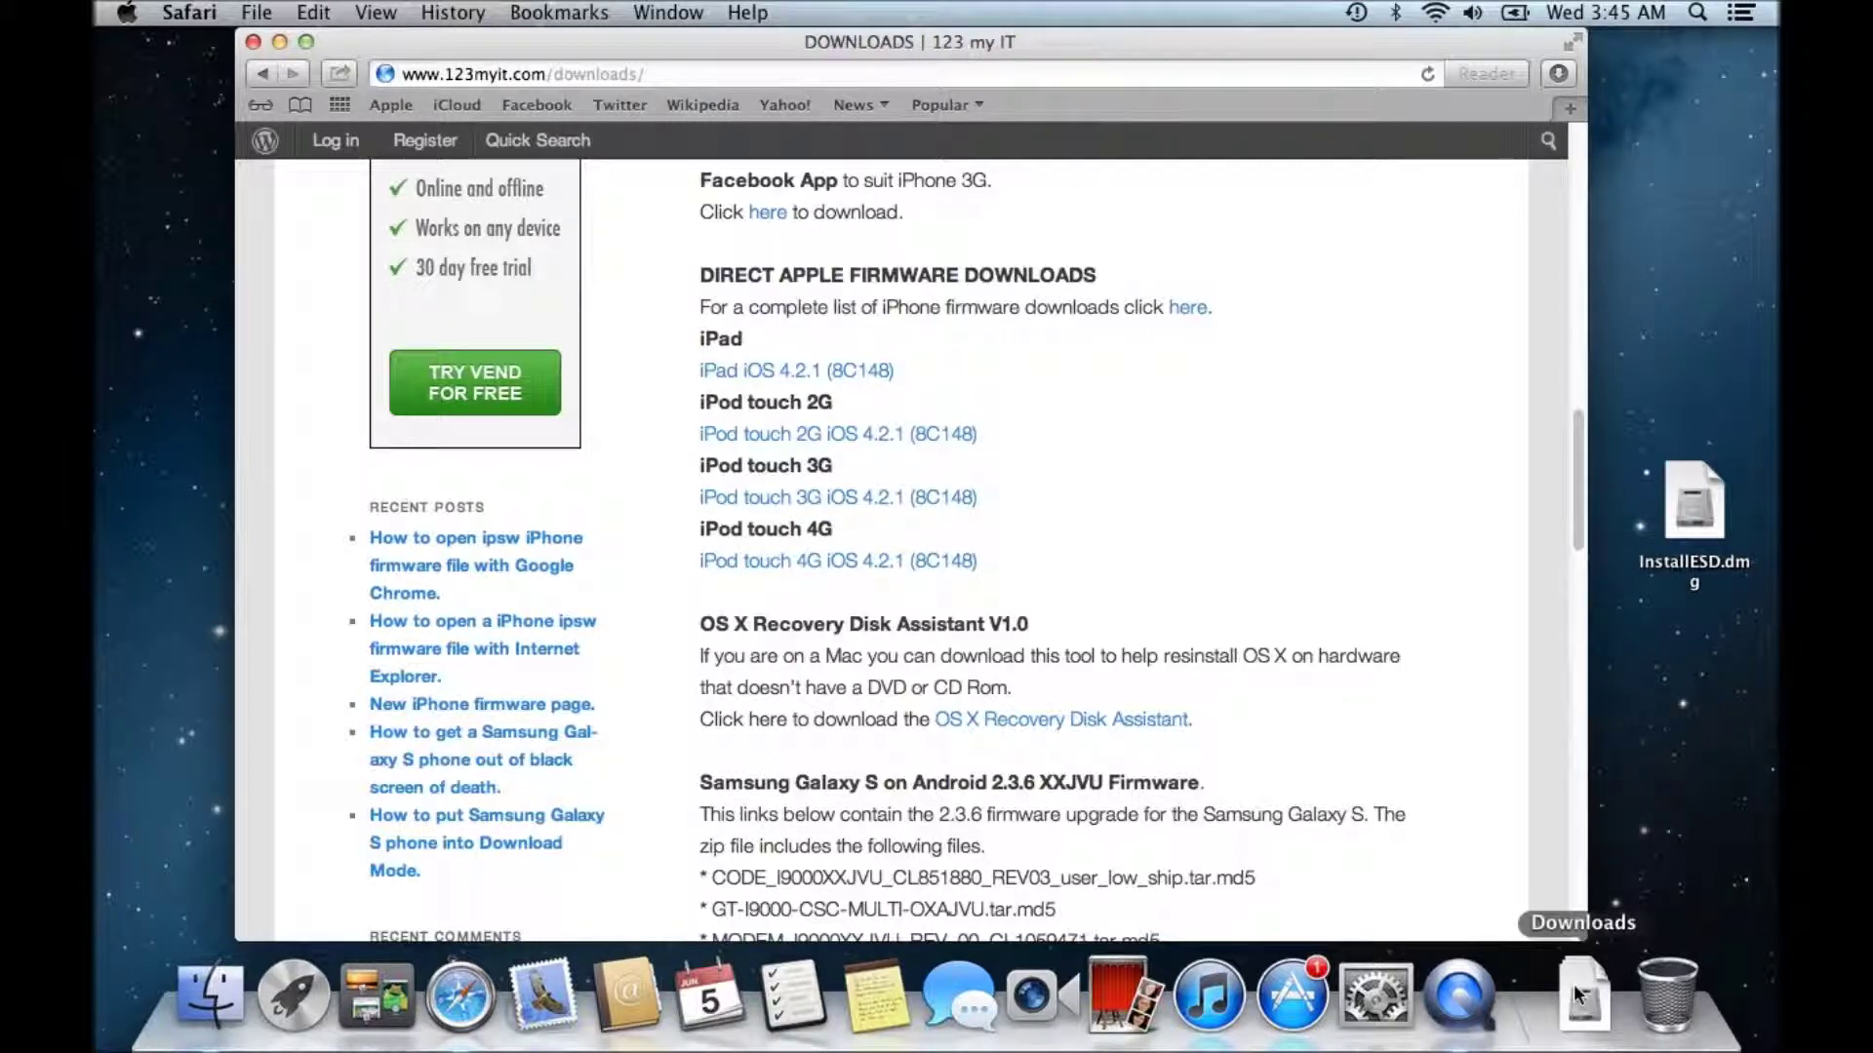
- Open RecoveryDiskAssistant.dmg from Downloads and launch Disk Utility from the Utilities folder
{"action": "left_click", "coordinate": [1584, 1014]}
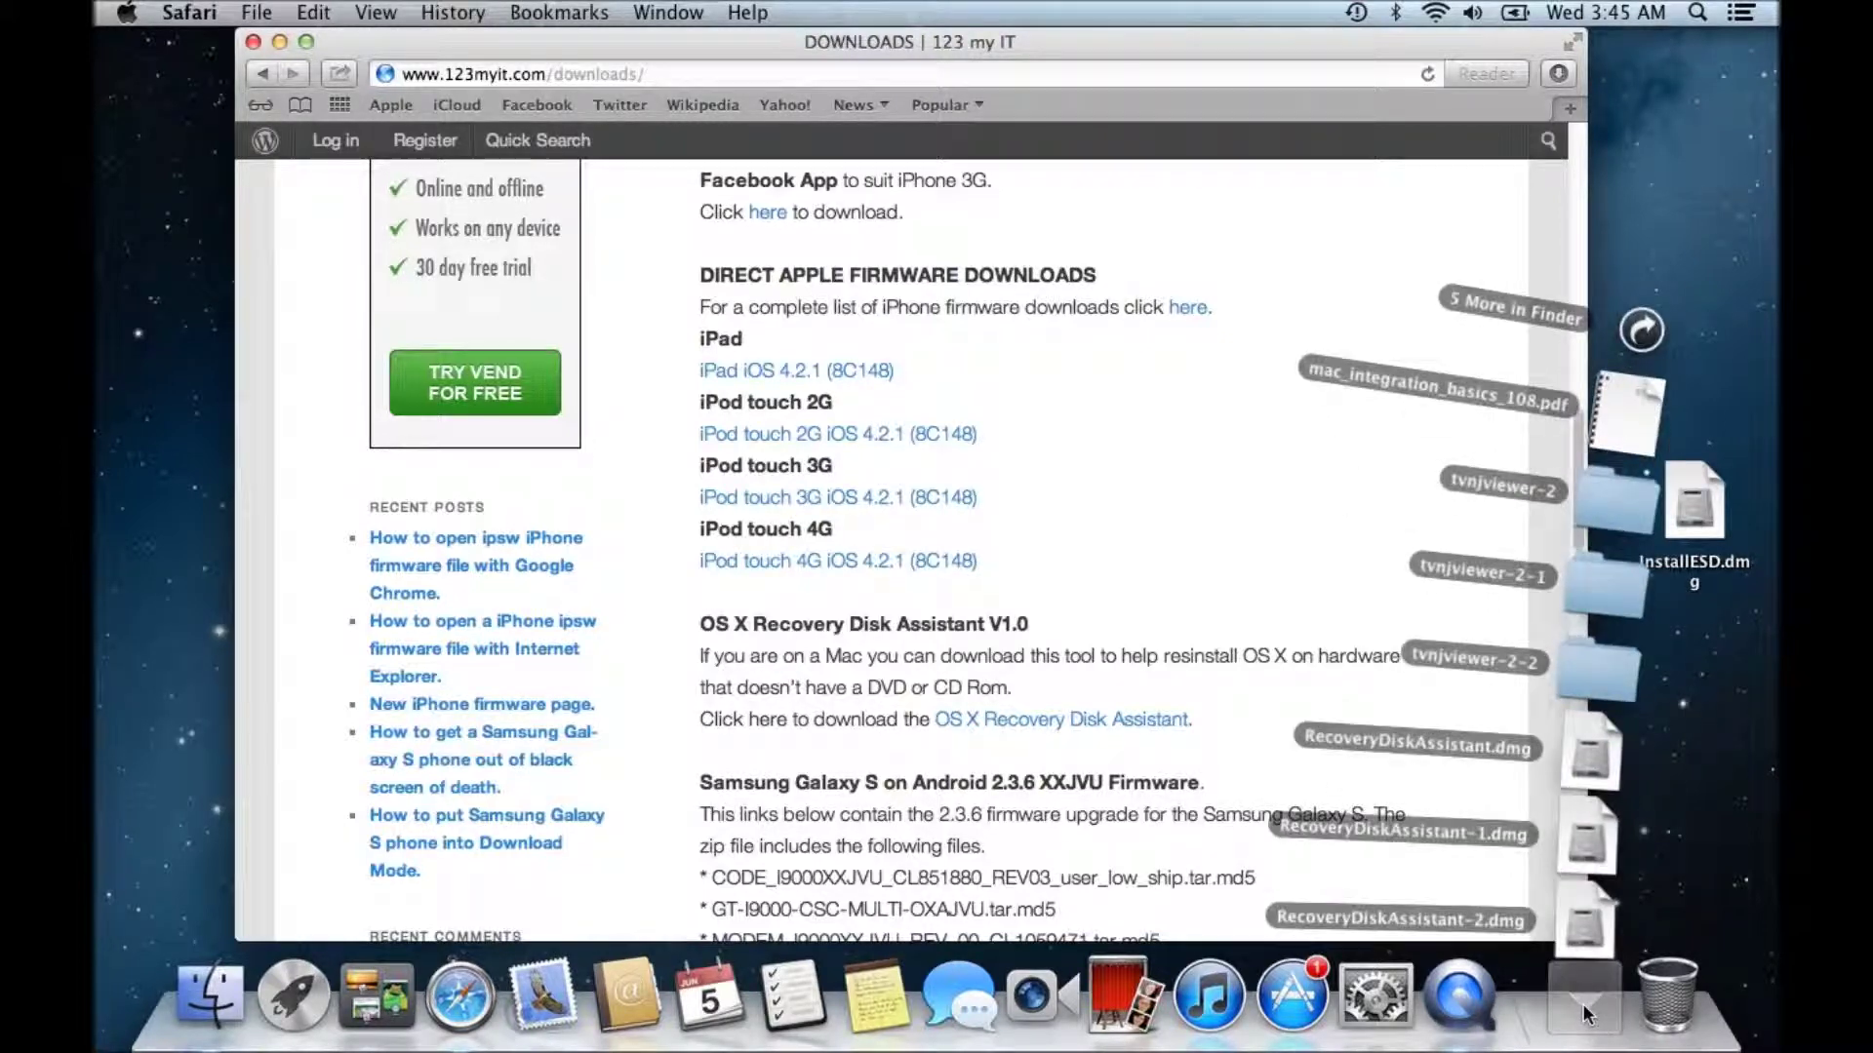
{"action": "left_click", "coordinate": [1593, 758]}
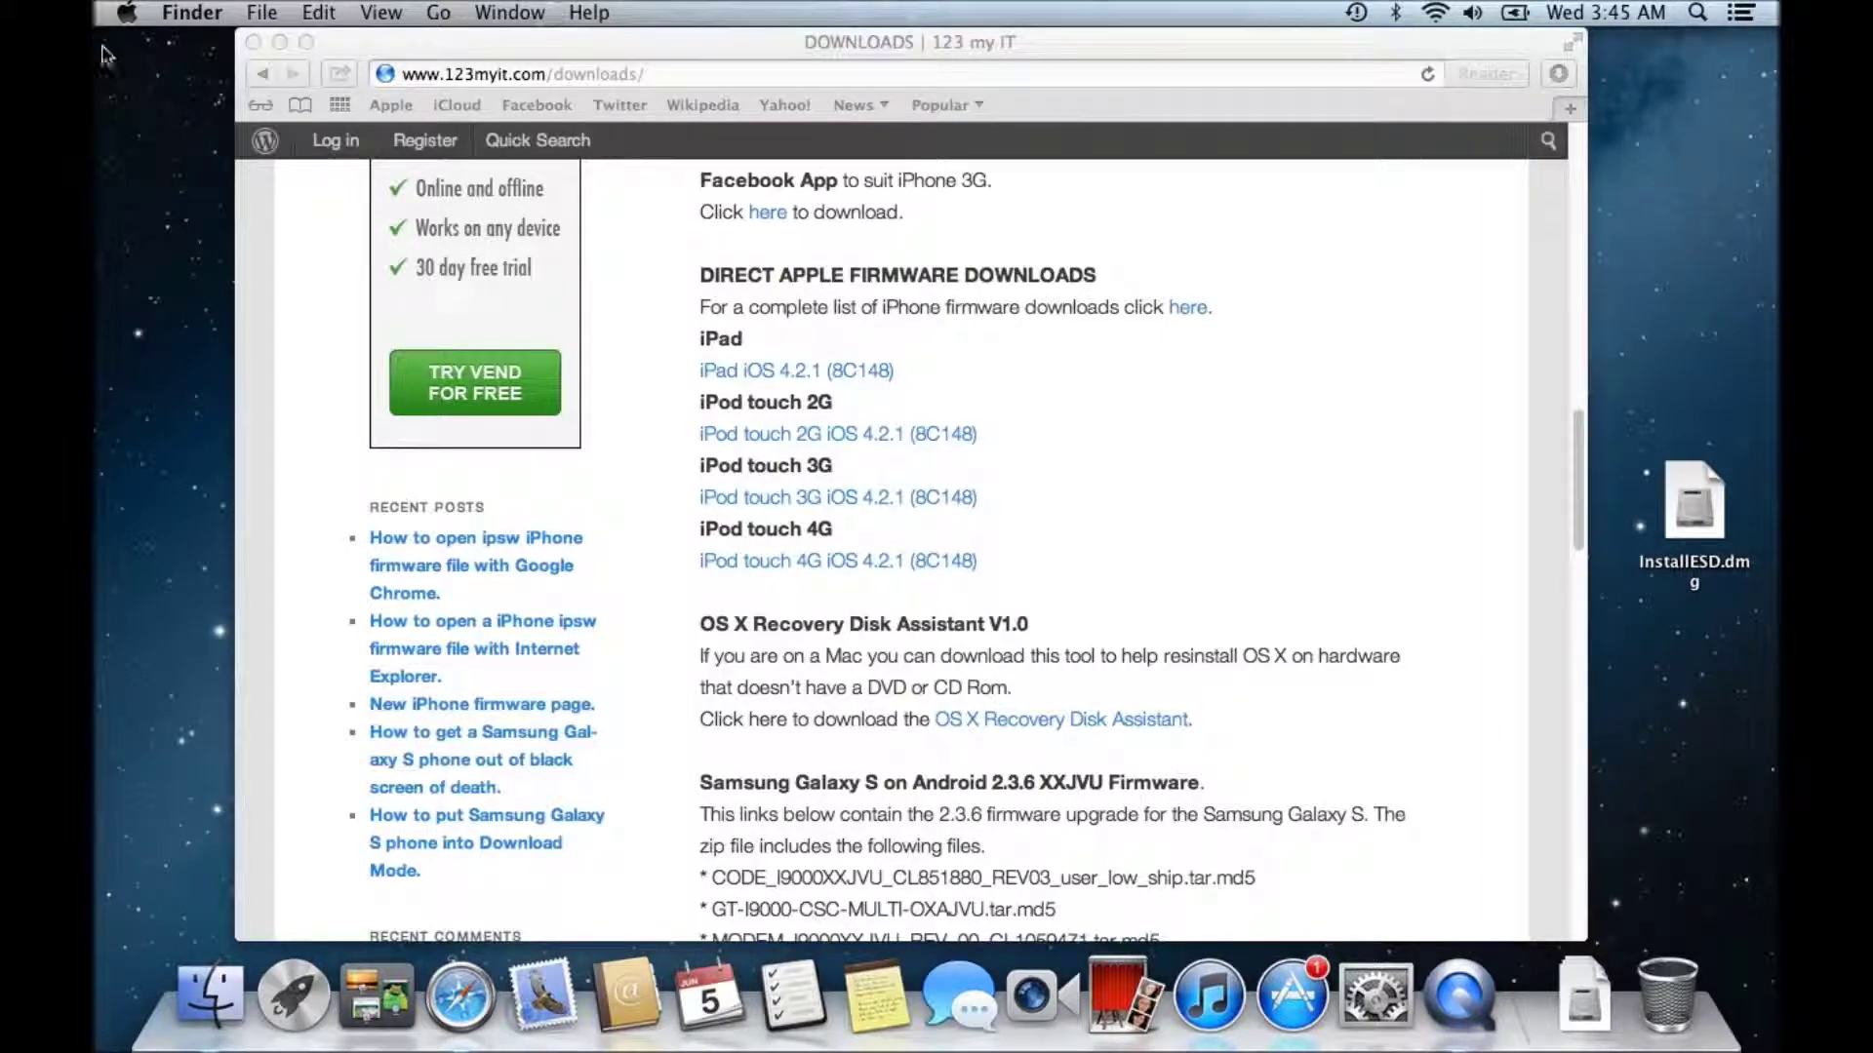
{"action": "left_click", "coordinate": [440, 13]}
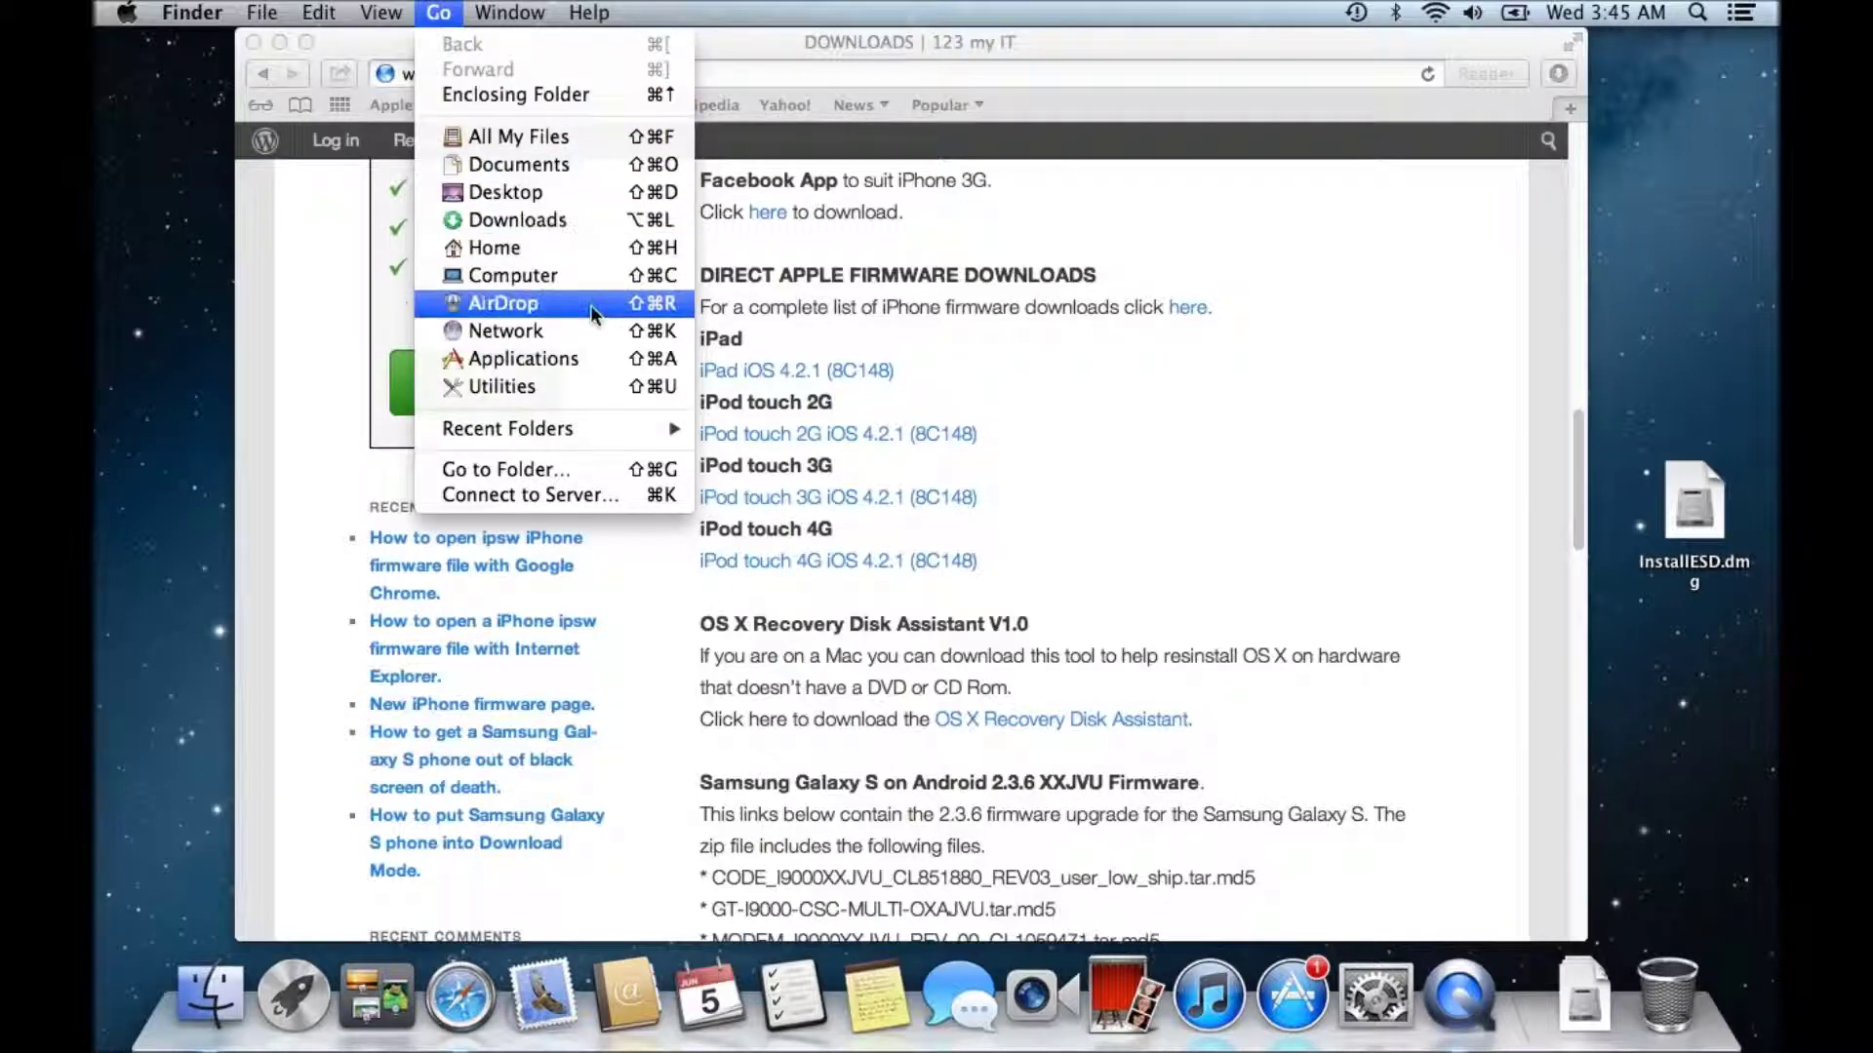
{"action": "left_click", "coordinate": [565, 382]}
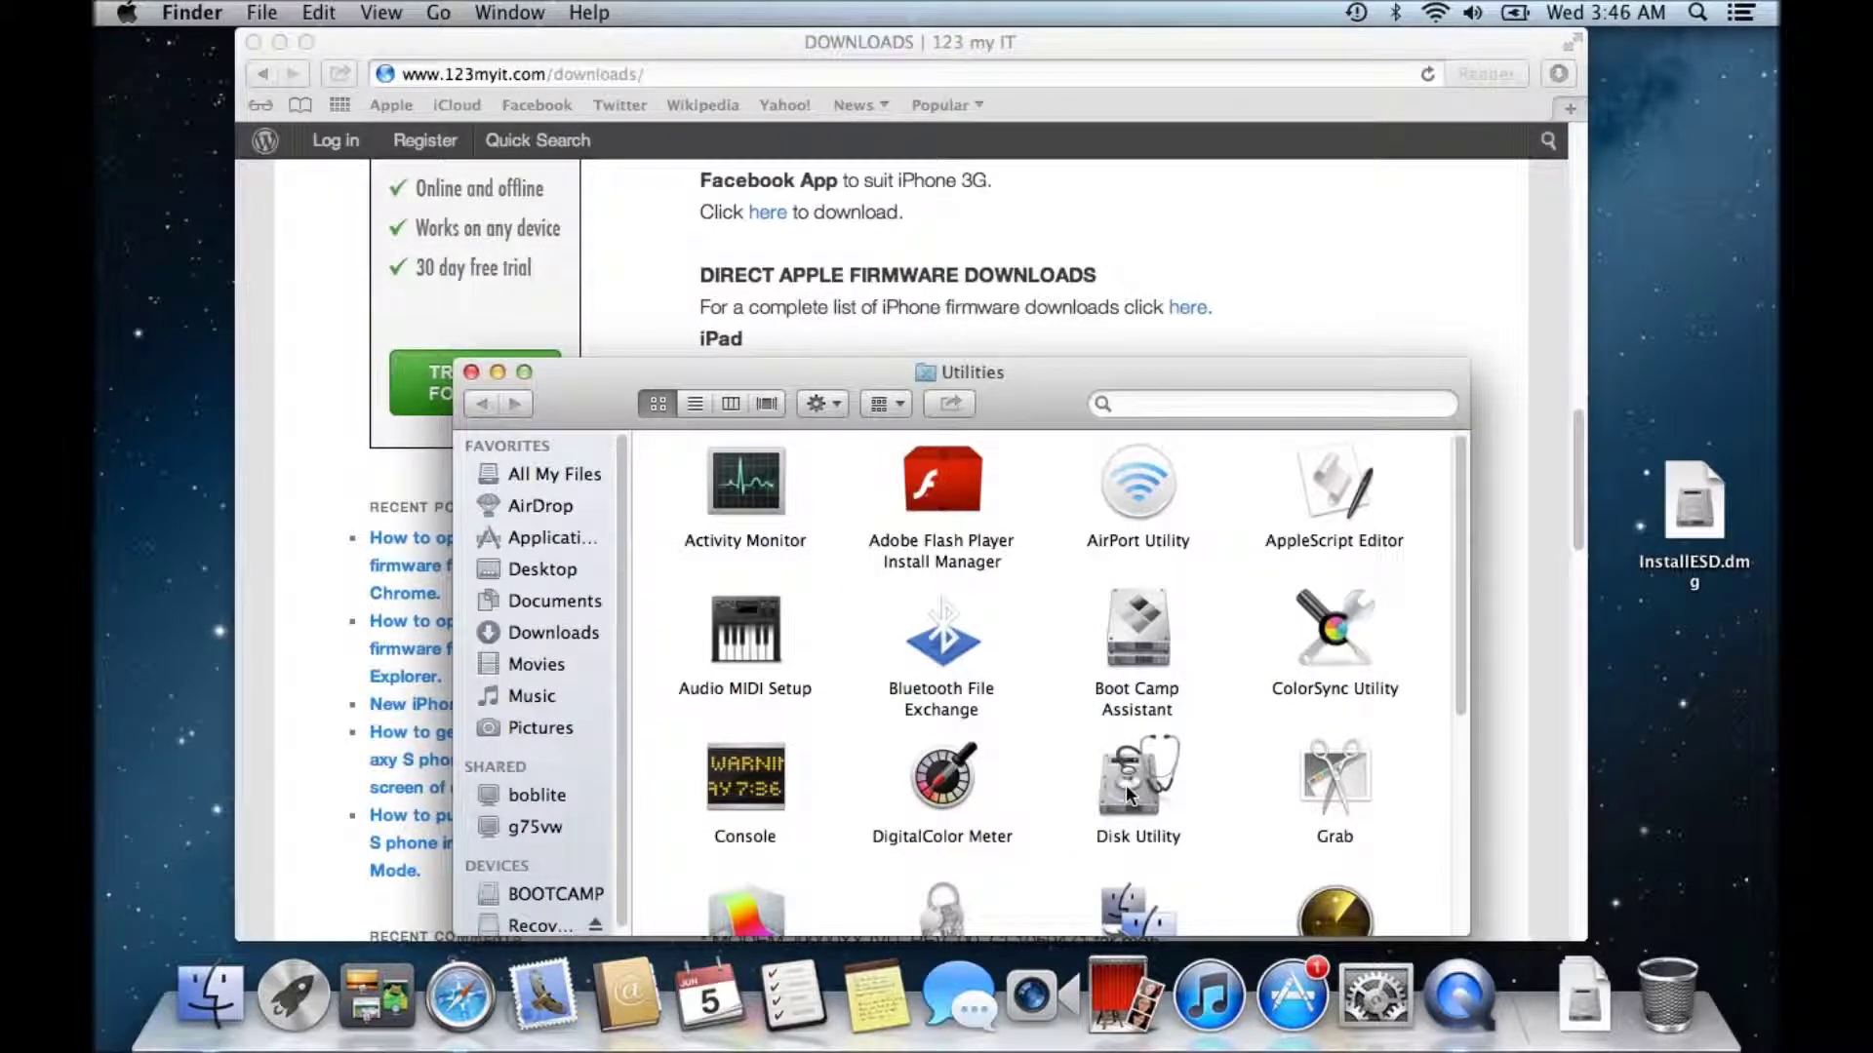
{"action": "double_click", "coordinate": [1126, 784]}
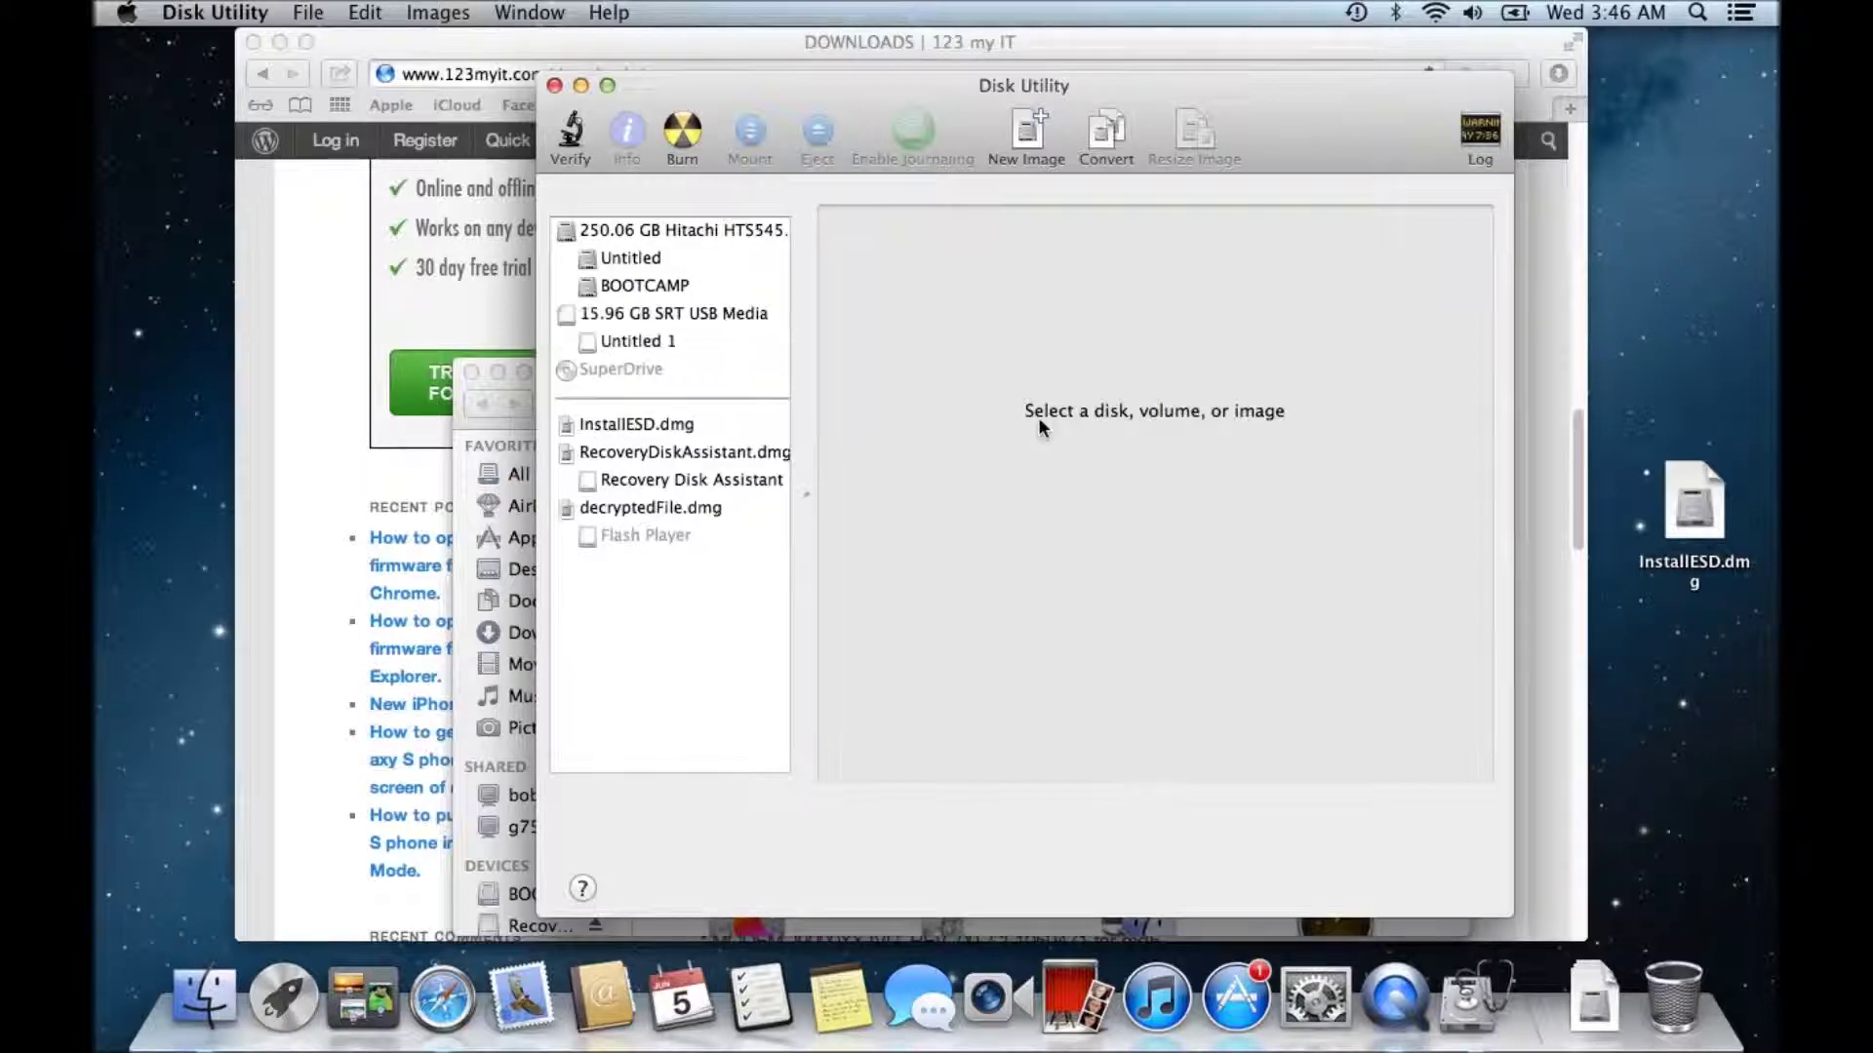
- Give the 15.96 GB SRT USB Media drive a single-partition layout with GUID Partition Table
{"action": "left_click", "coordinate": [698, 319]}
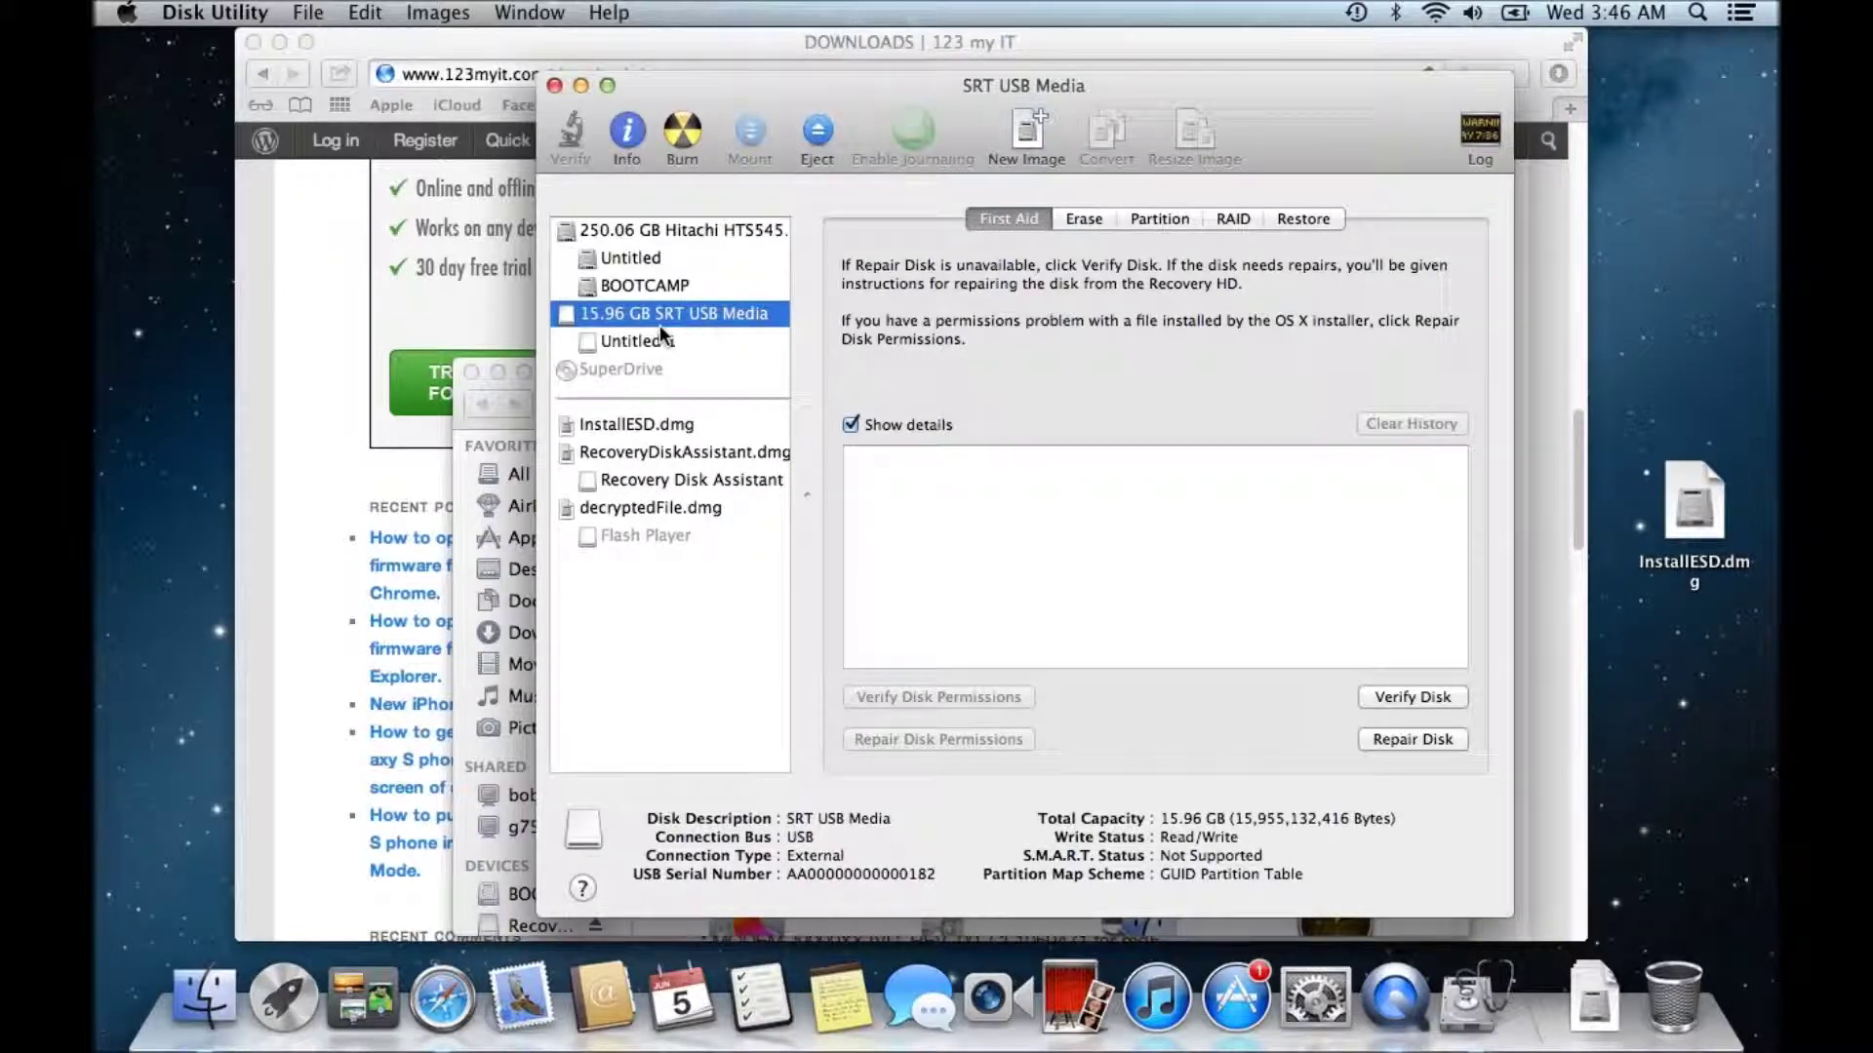
{"action": "left_click", "coordinate": [653, 338]}
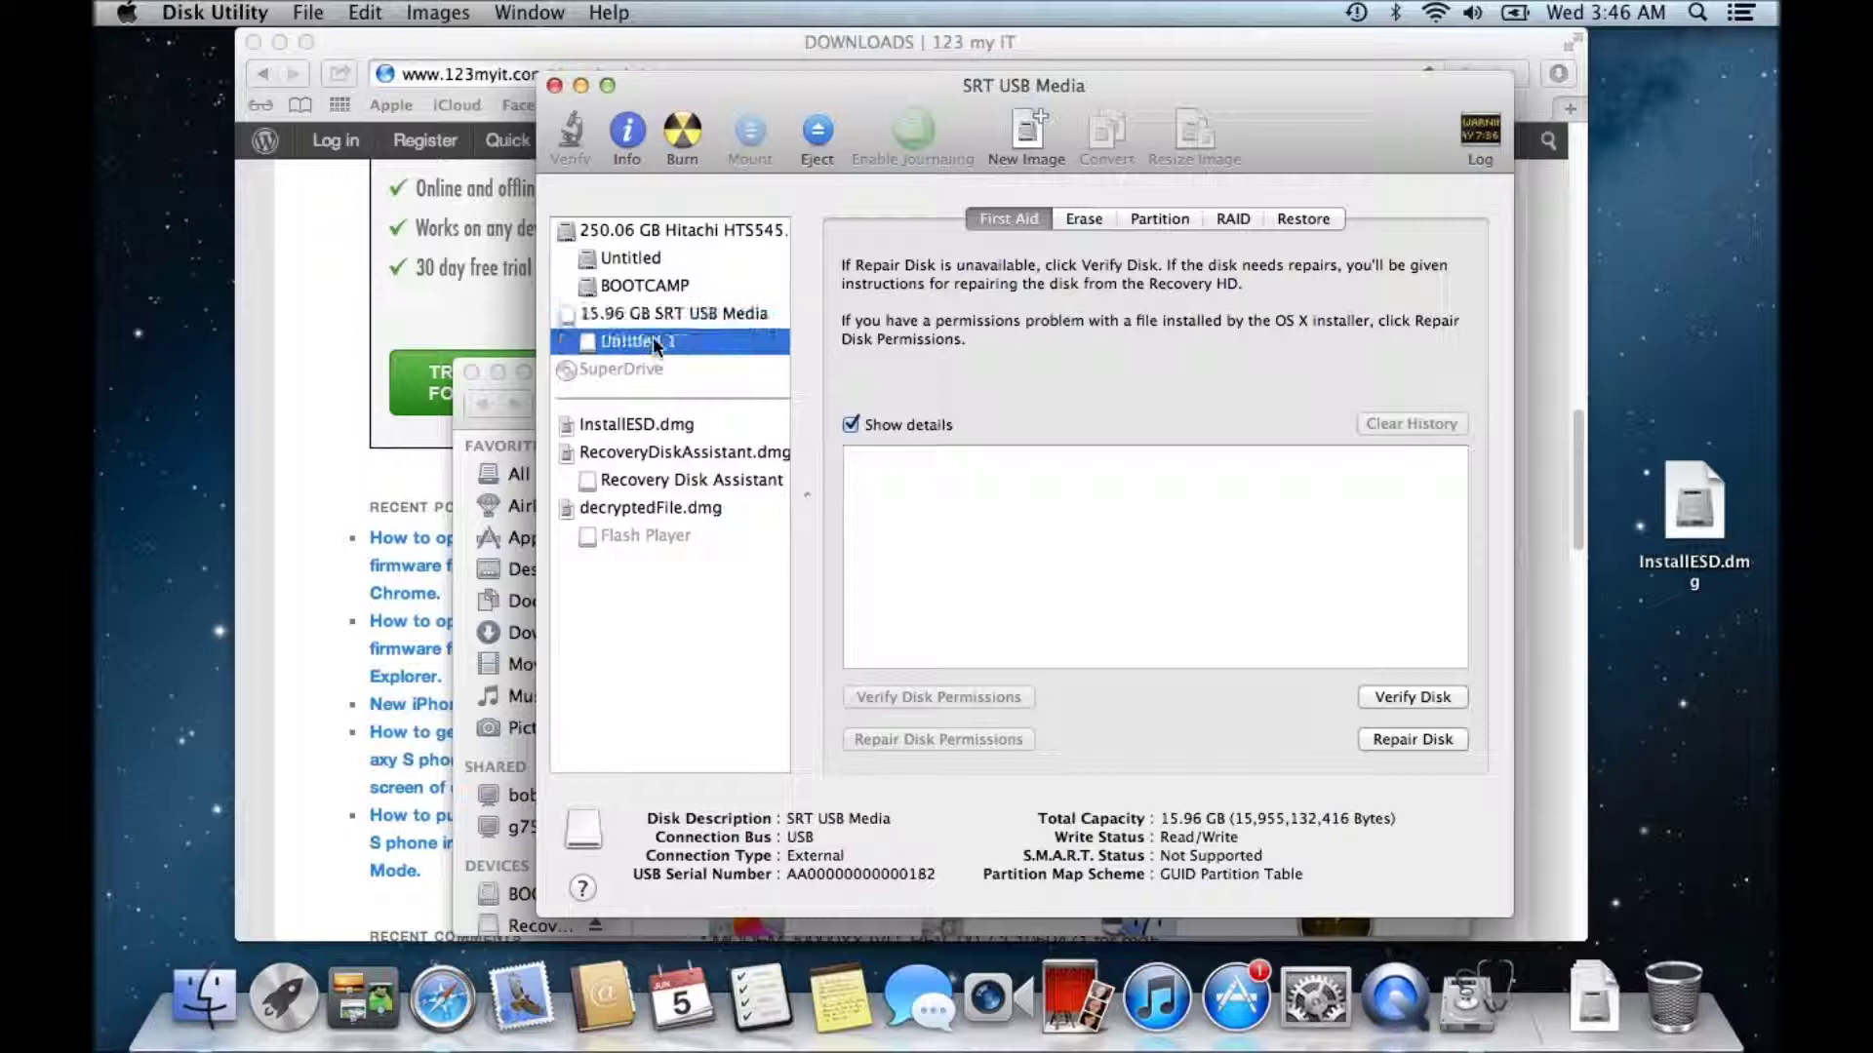
{"action": "left_click", "coordinate": [682, 318]}
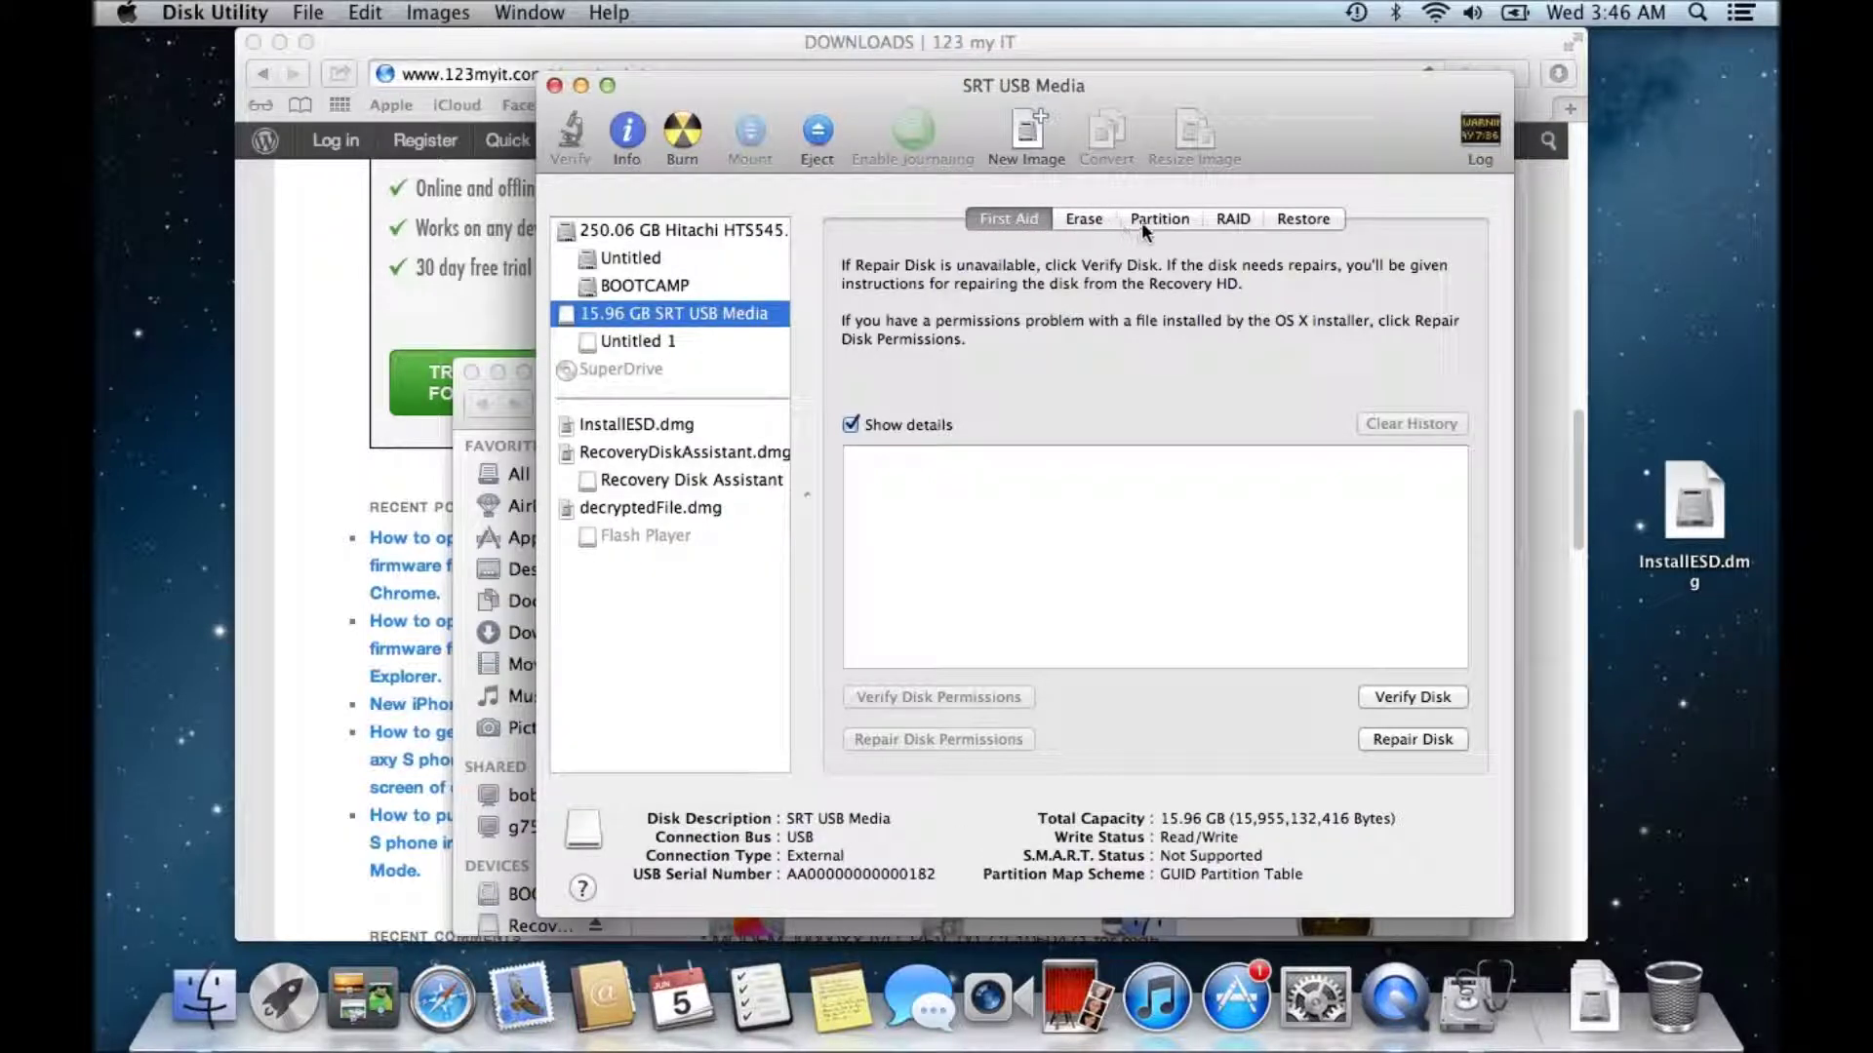
{"action": "left_click", "coordinate": [1151, 218]}
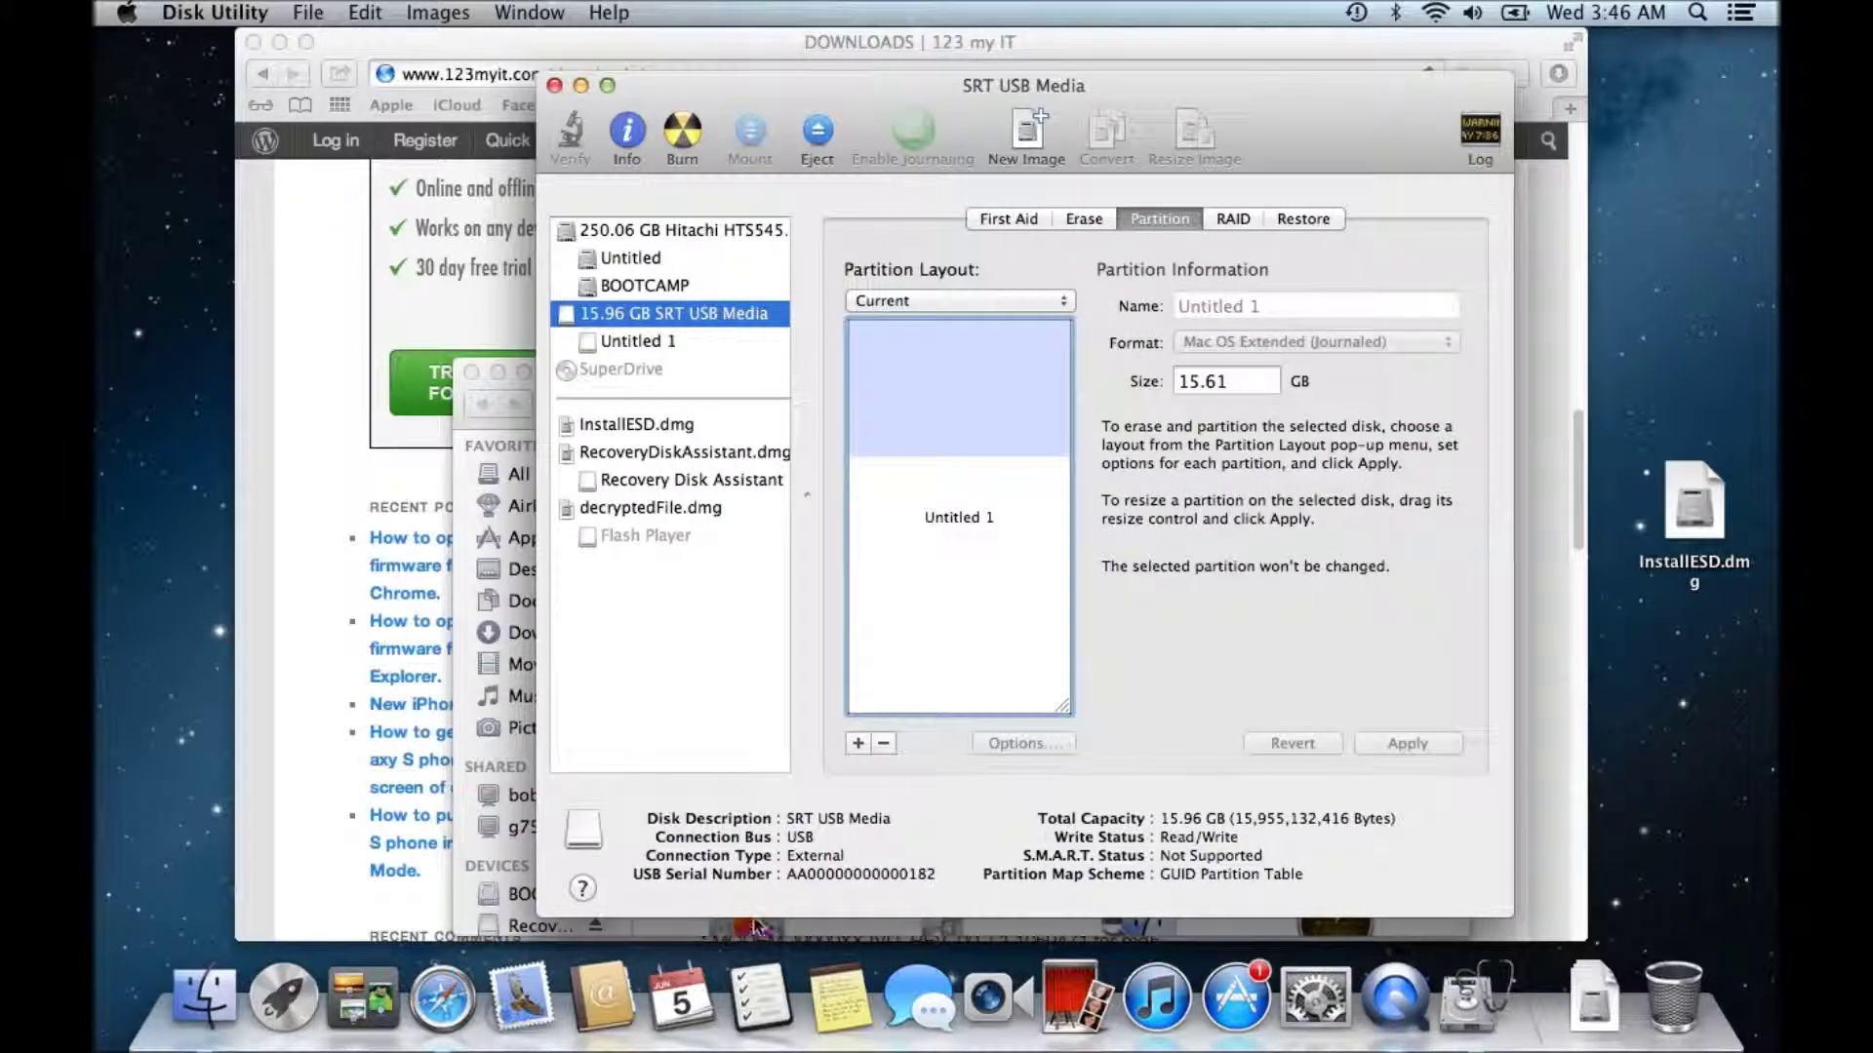
{"action": "left_click", "coordinate": [857, 745]}
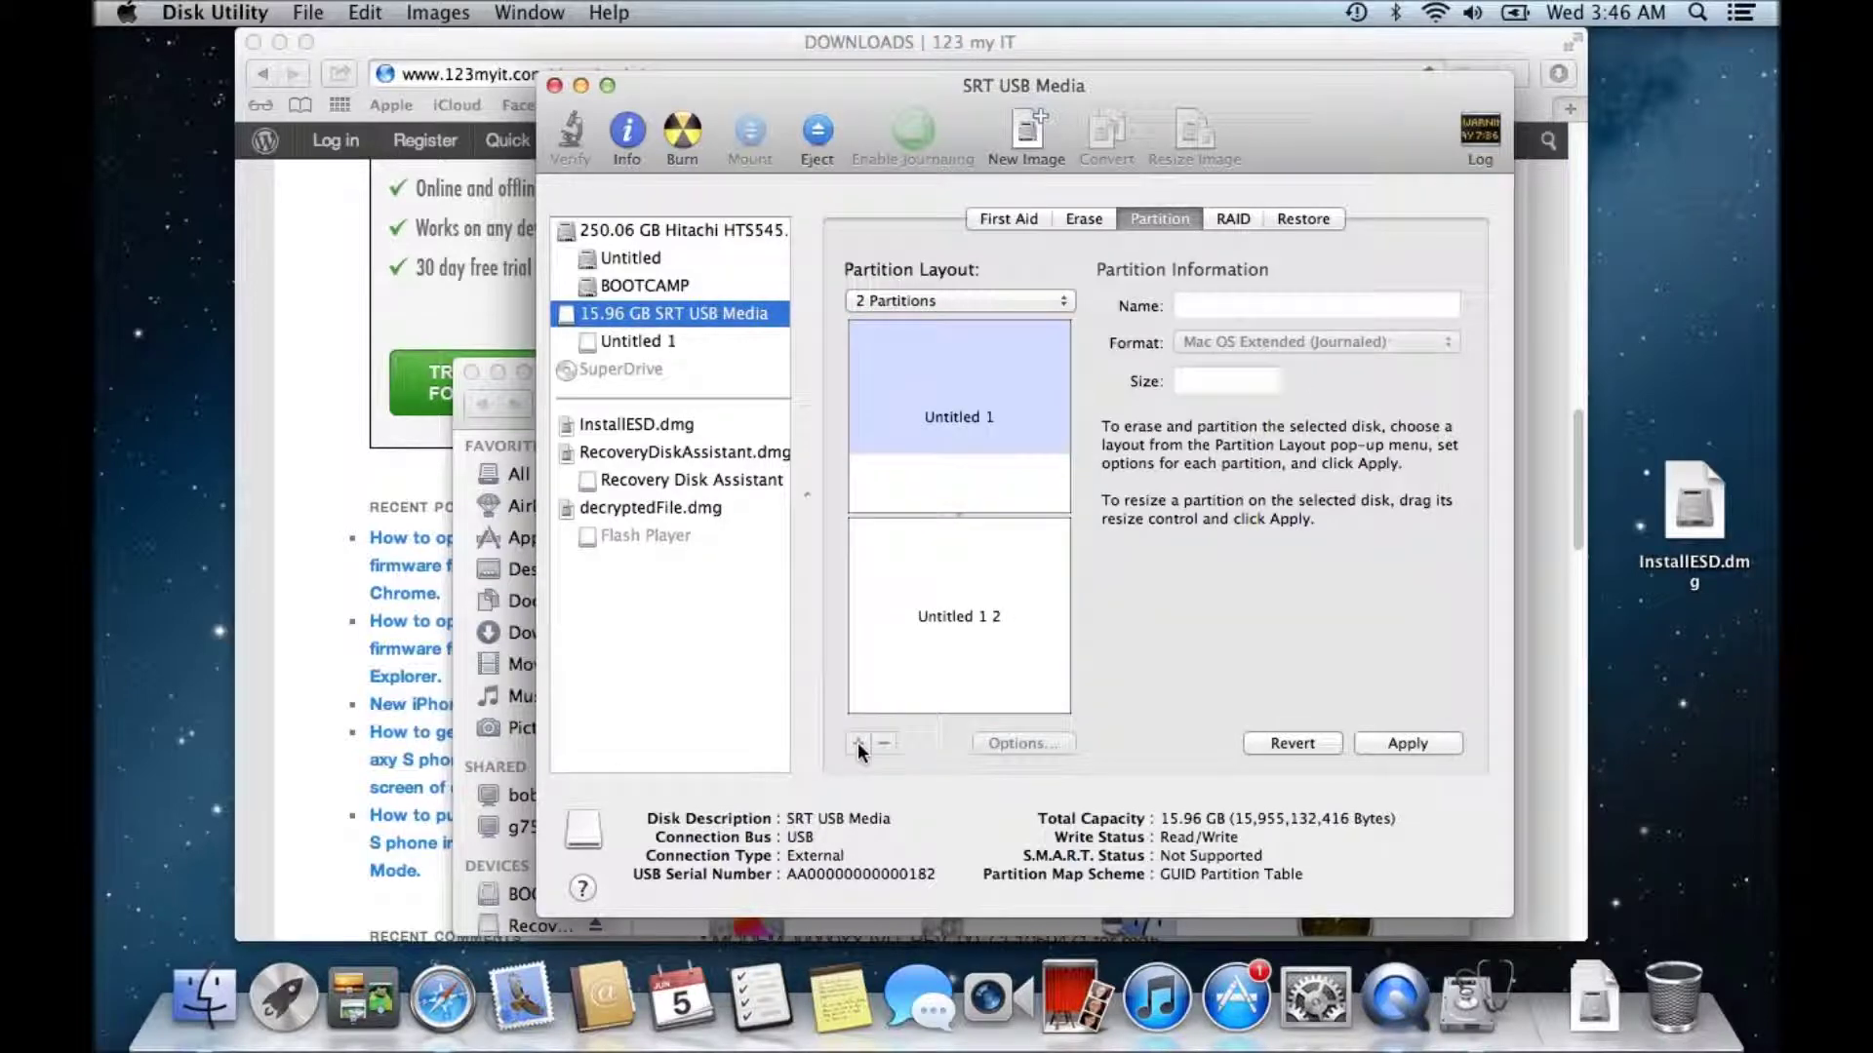
{"action": "left_click", "coordinate": [1062, 301]}
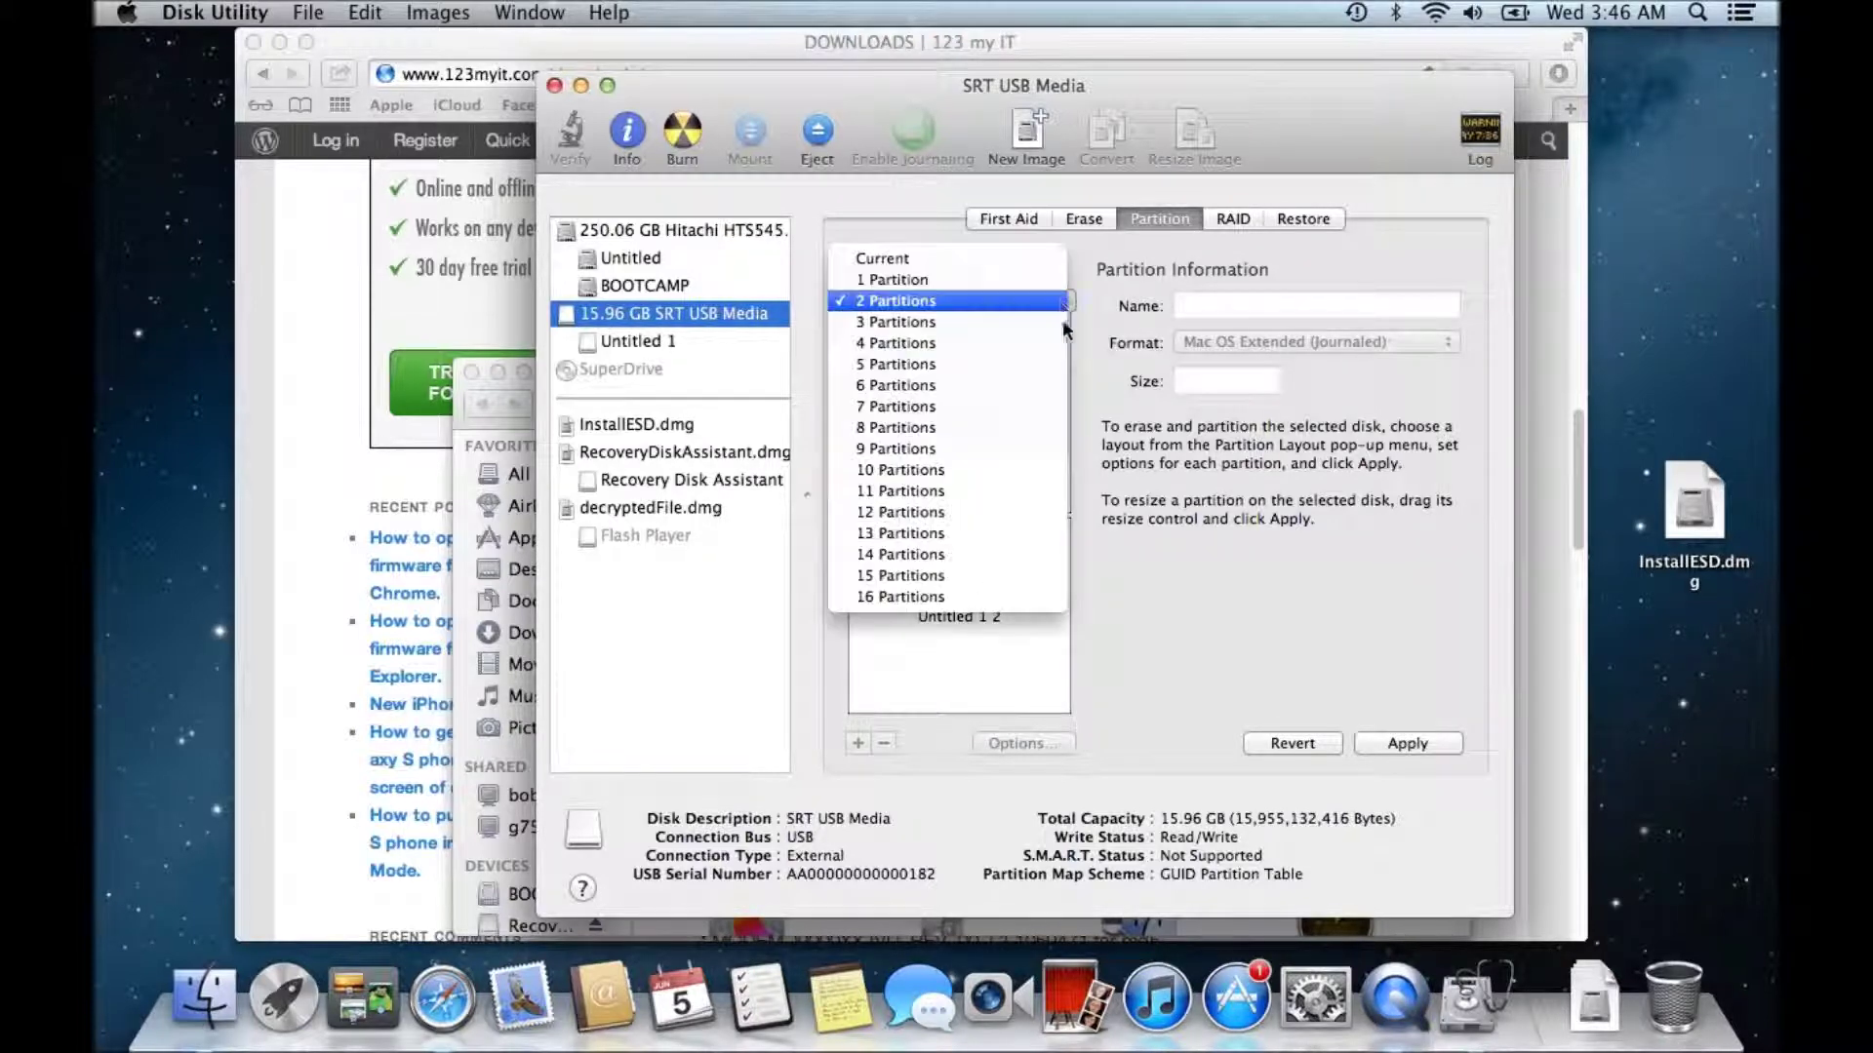
{"action": "left_click", "coordinate": [1019, 259]}
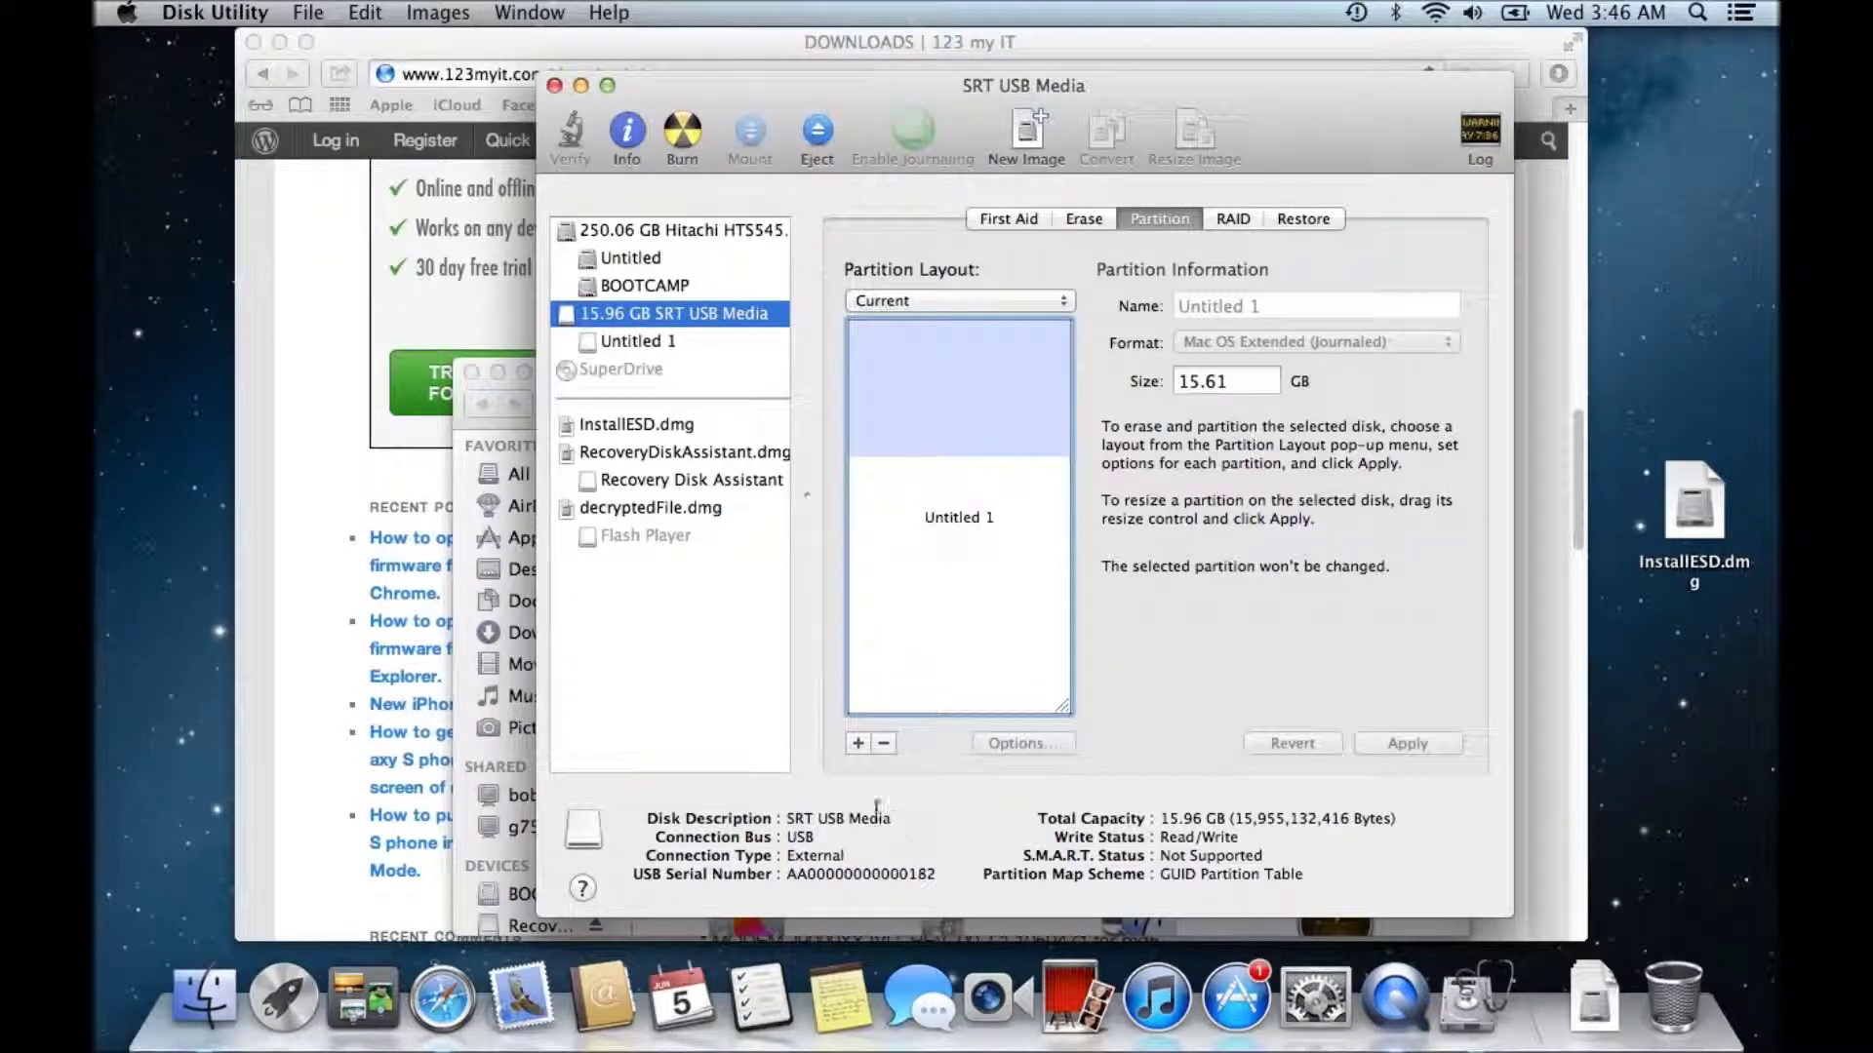
{"action": "left_click", "coordinate": [858, 744]}
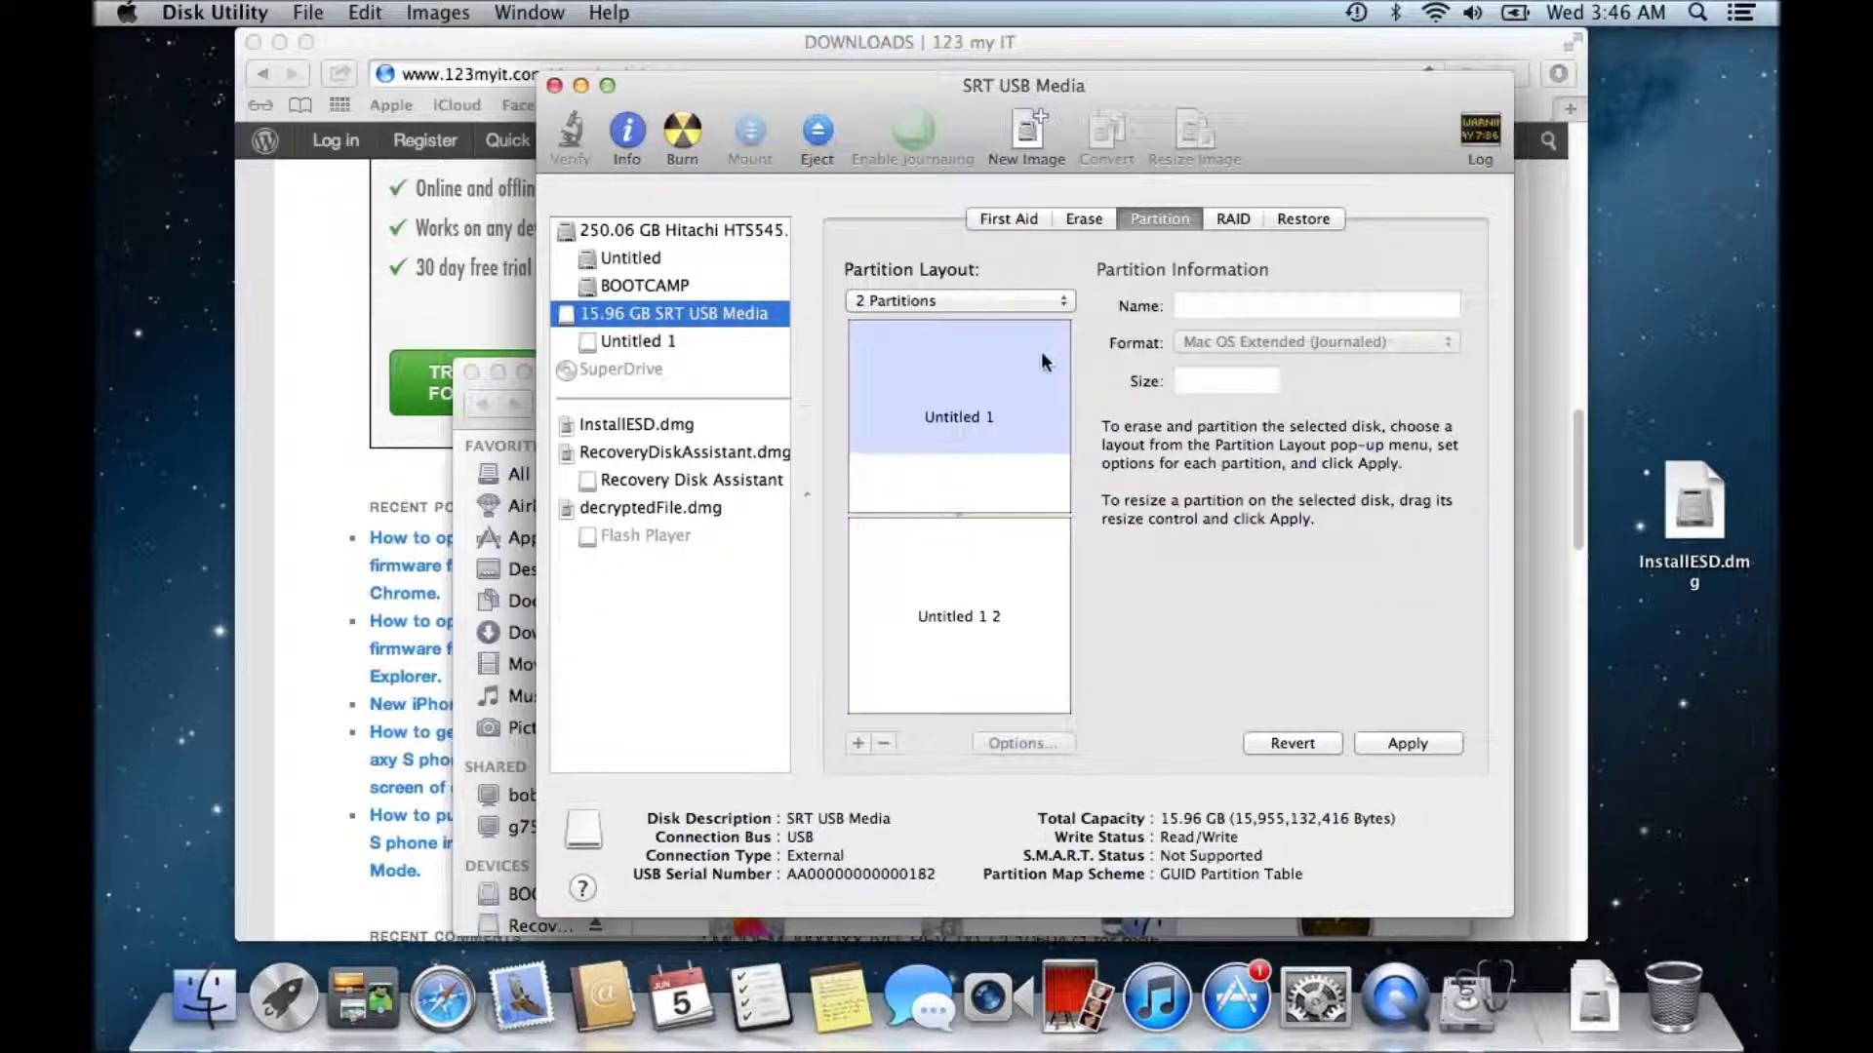
{"action": "left_click", "coordinate": [1056, 302]}
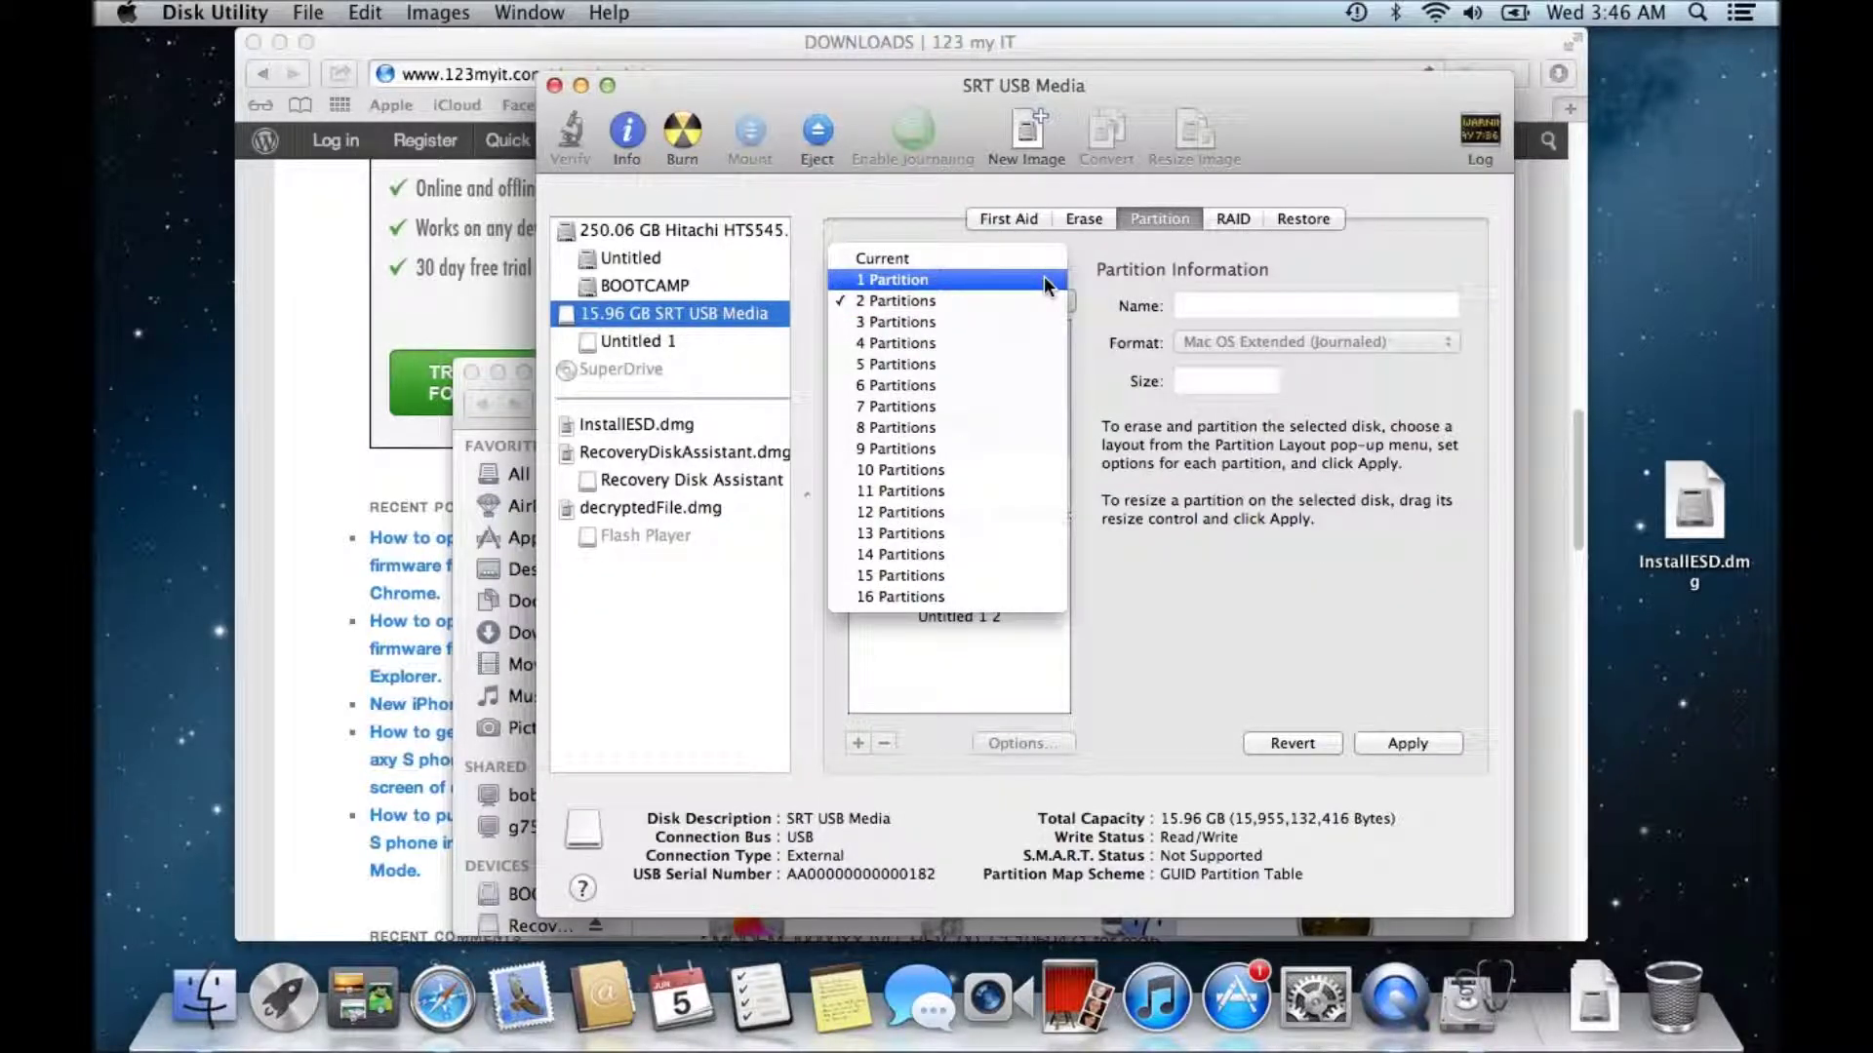
{"action": "left_click", "coordinate": [1043, 279]}
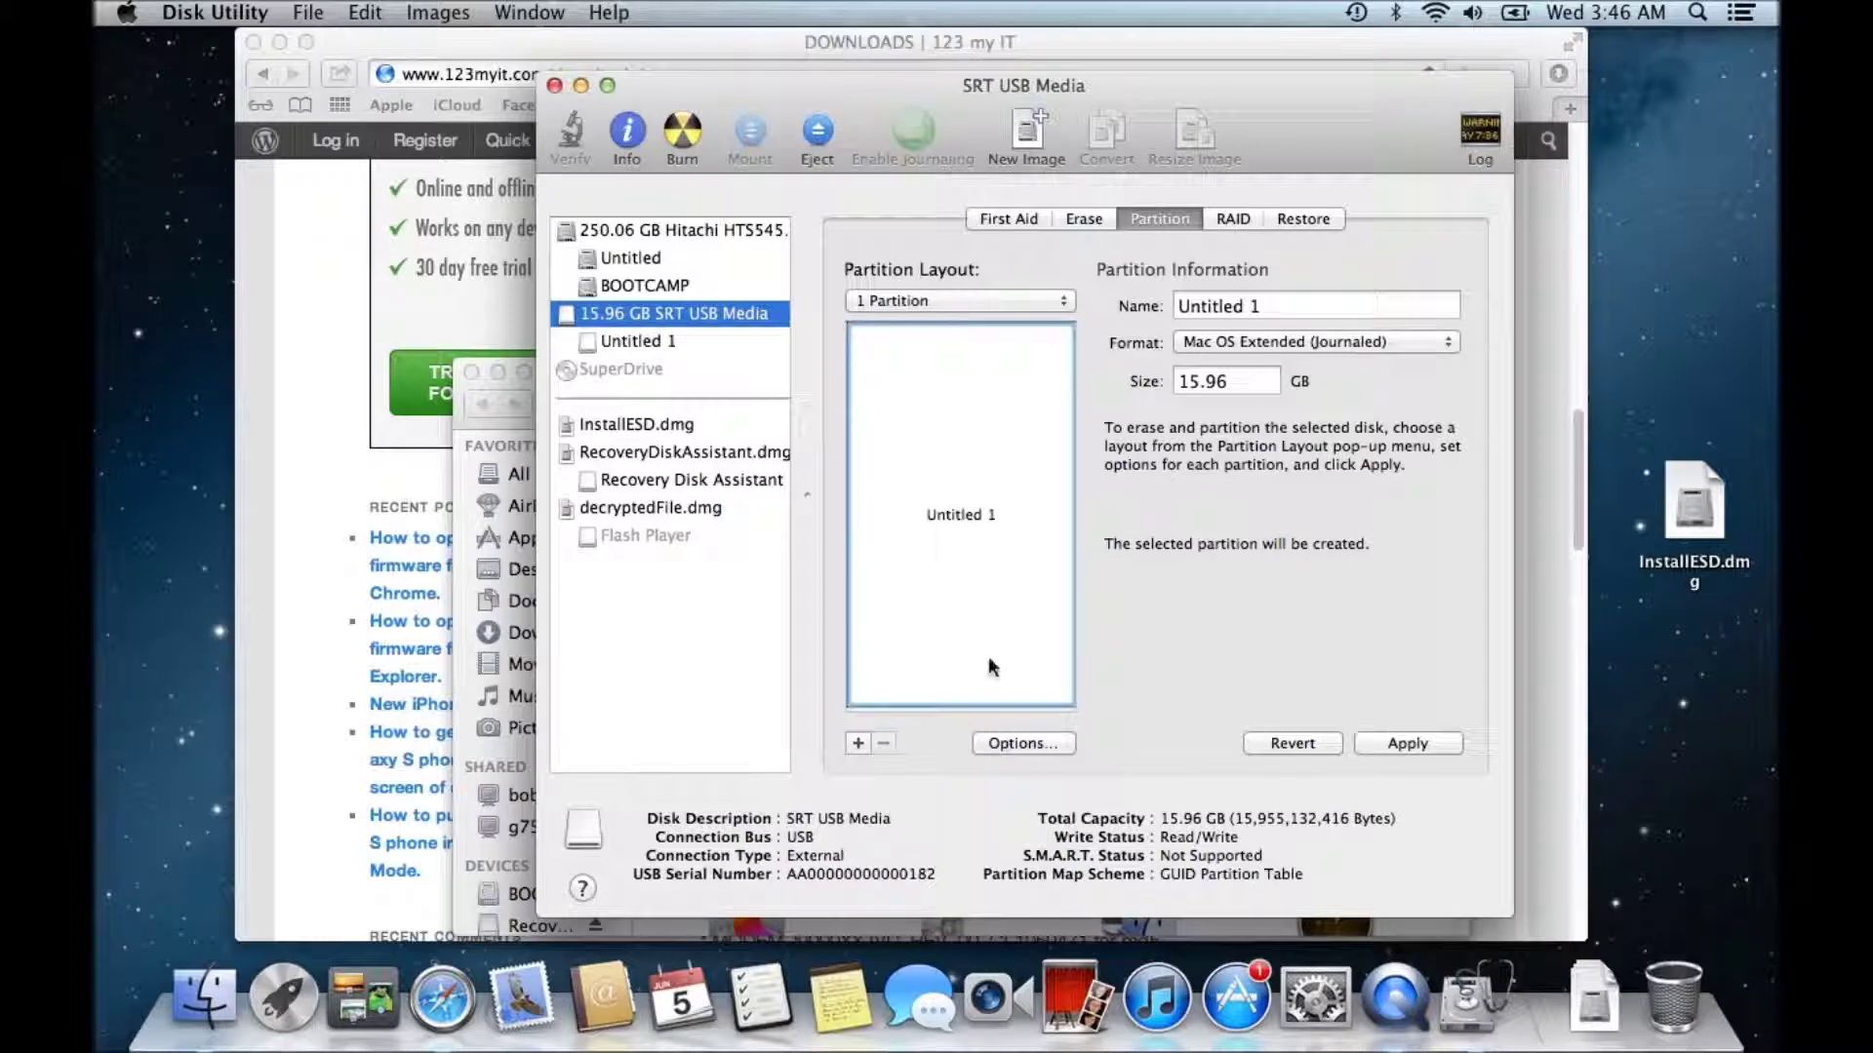
{"action": "left_click", "coordinate": [1014, 743]}
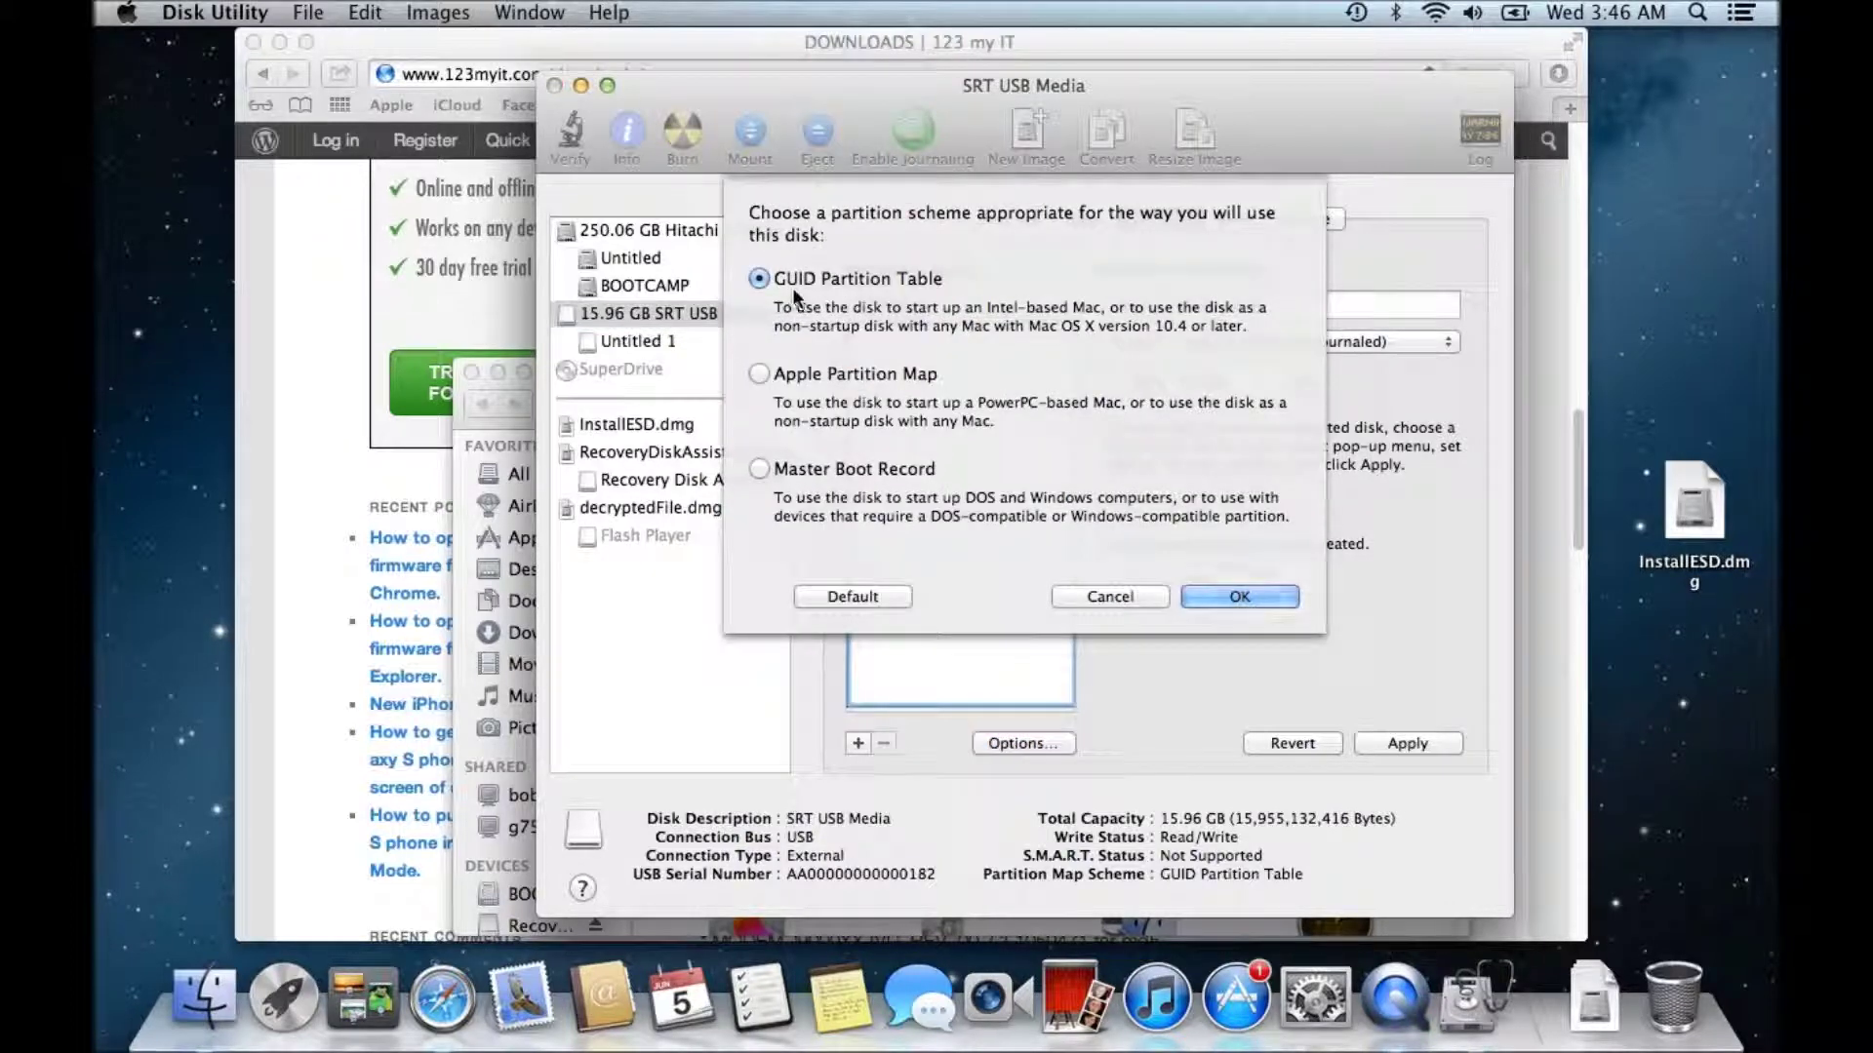
{"action": "left_click", "coordinate": [1259, 597]}
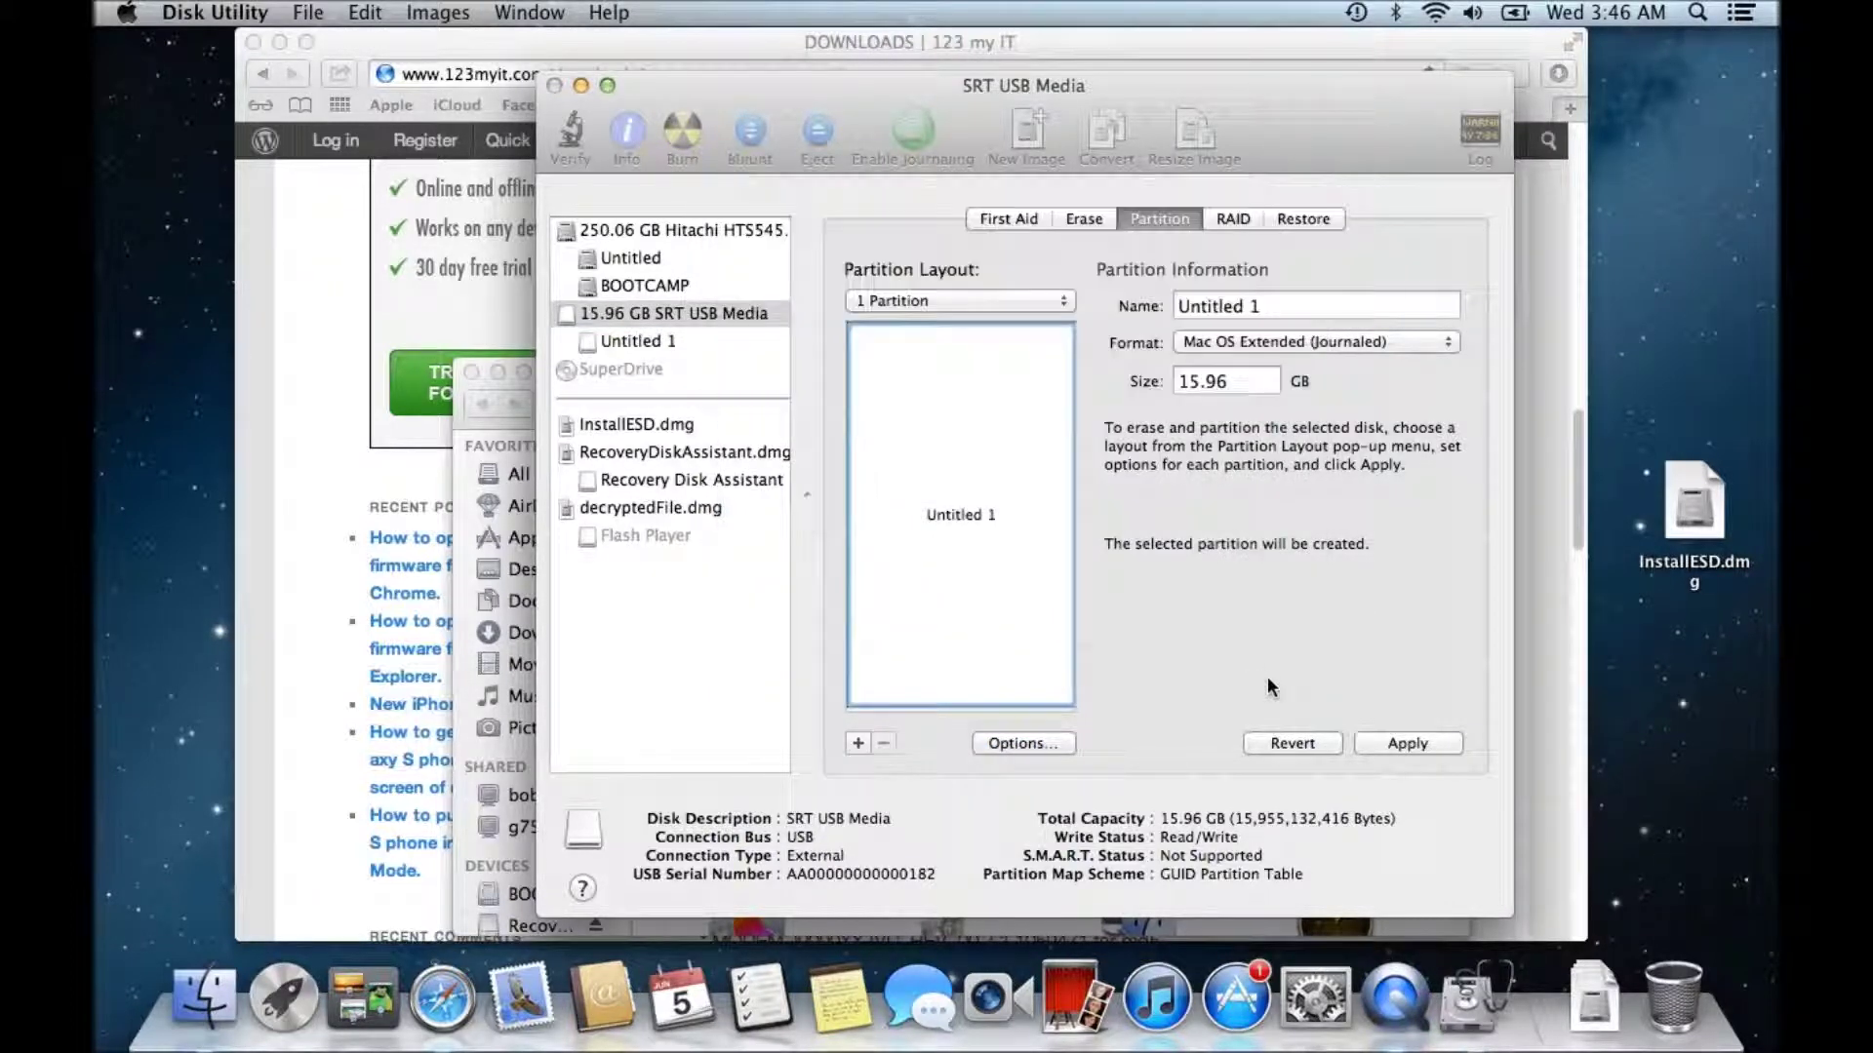
- Name the partition 'USB drive' and confirm erasing and partitioning the disk
{"action": "left_click", "coordinate": [1272, 305]}
{"action": "key", "text": "BackSpace"}
{"action": "key", "text": "BackSpace"}
{"action": "key", "text": "BackSpace"}
{"action": "key", "text": "BackSpace"}
{"action": "key", "text": "BackSpace"}
{"action": "key", "text": "BackSpace"}
{"action": "key", "text": "BackSpace"}
{"action": "key", "text": "BackSpace"}
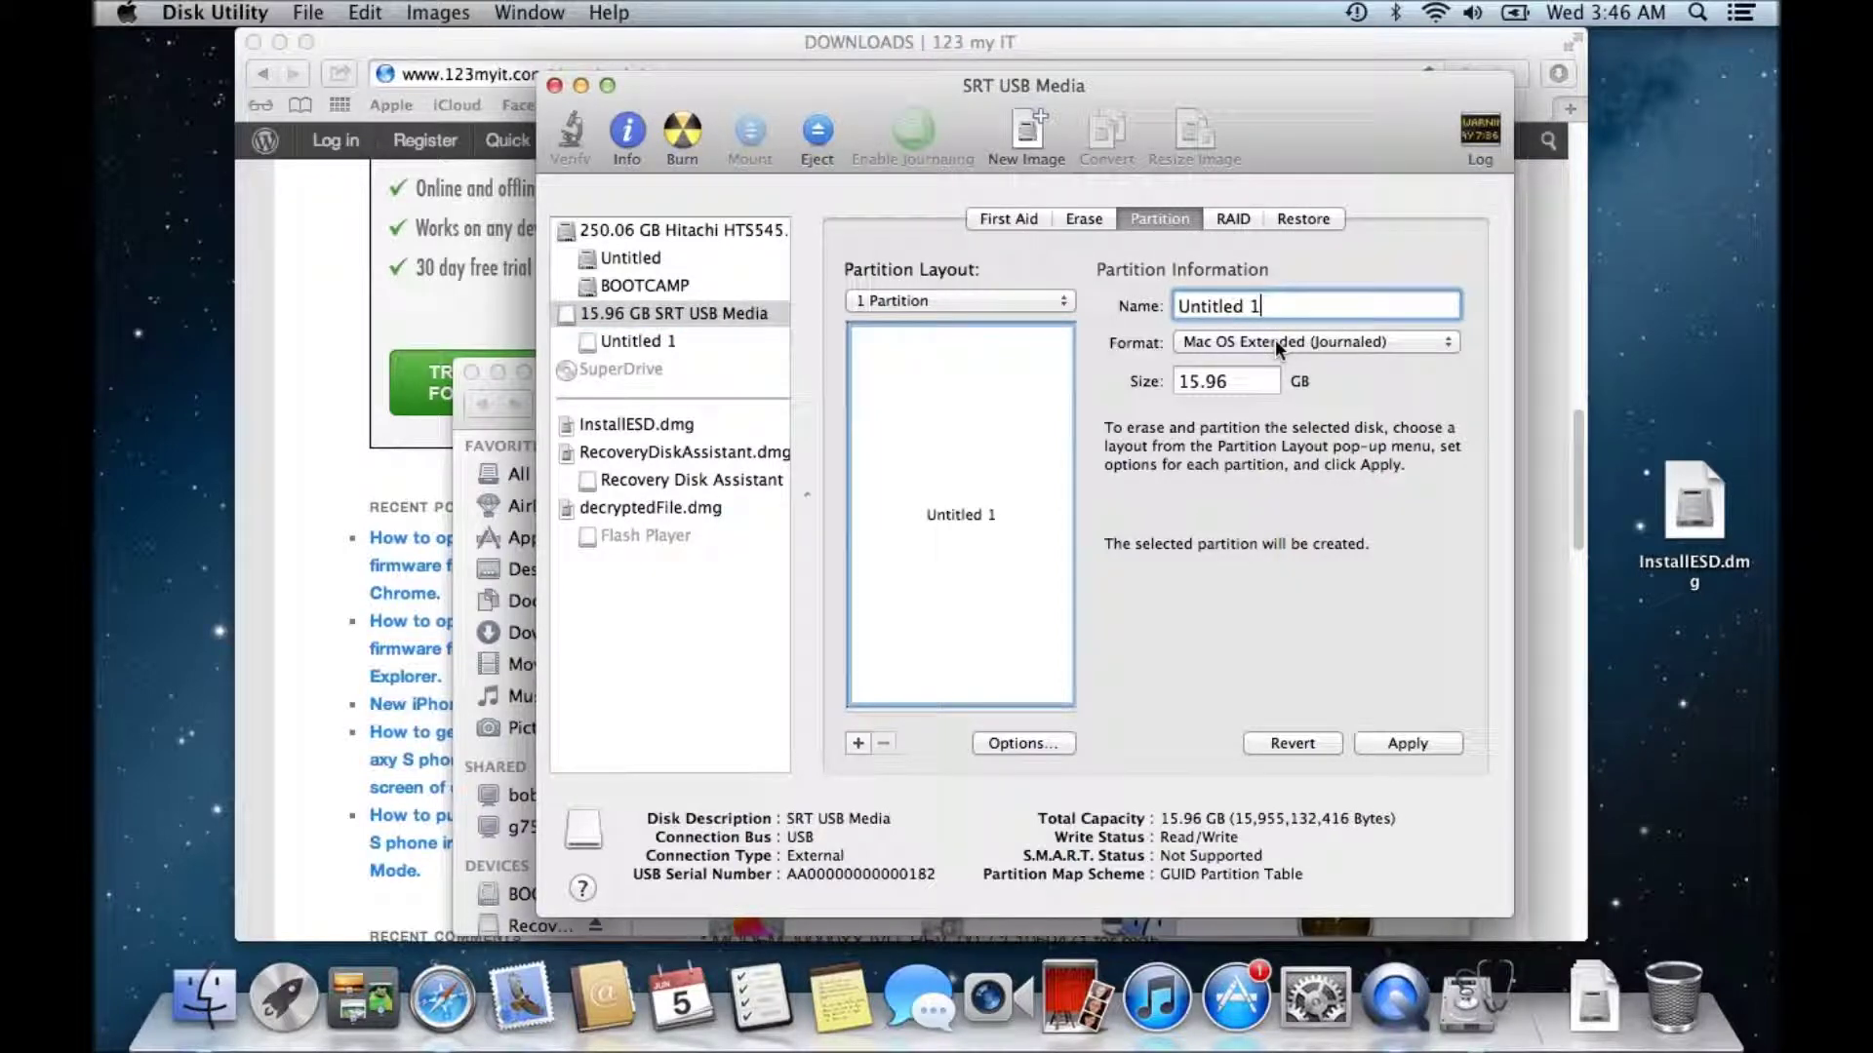
{"action": "key", "text": "BackSpace"}
{"action": "key", "text": "BackSpace"}
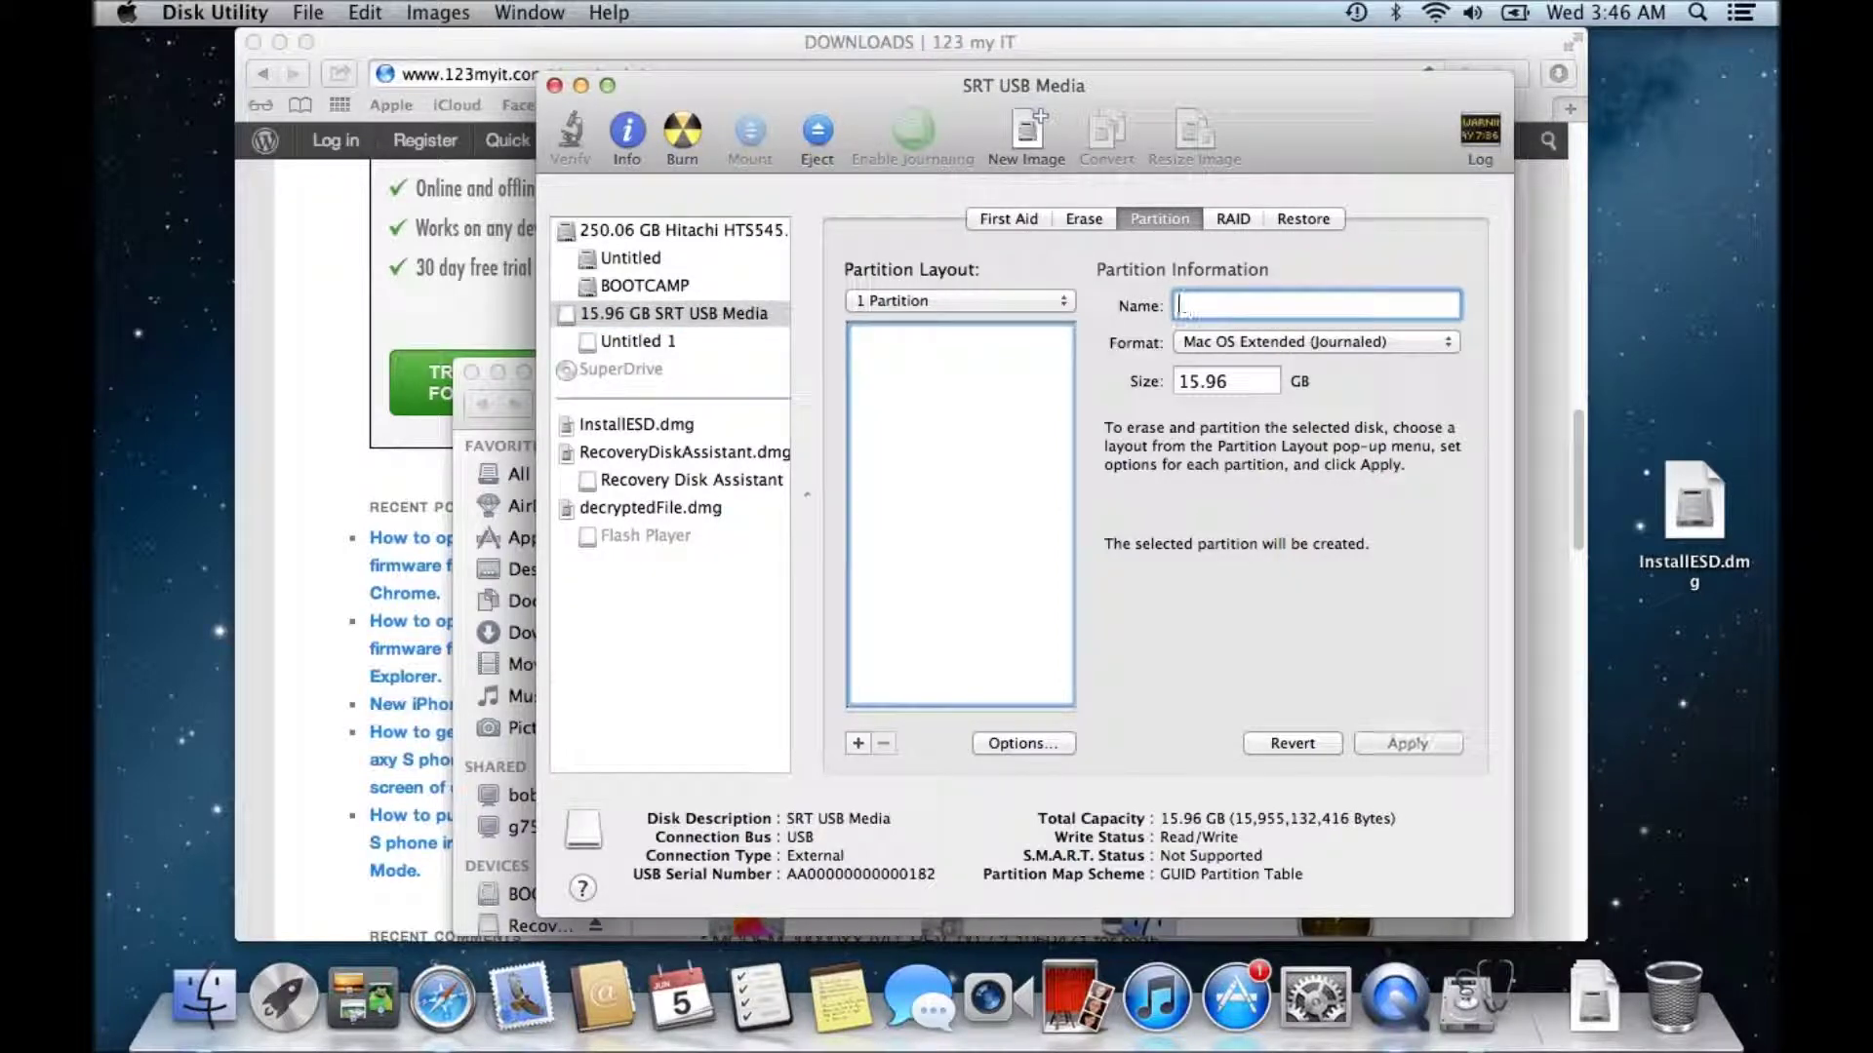
{"action": "type", "text": "USB"}
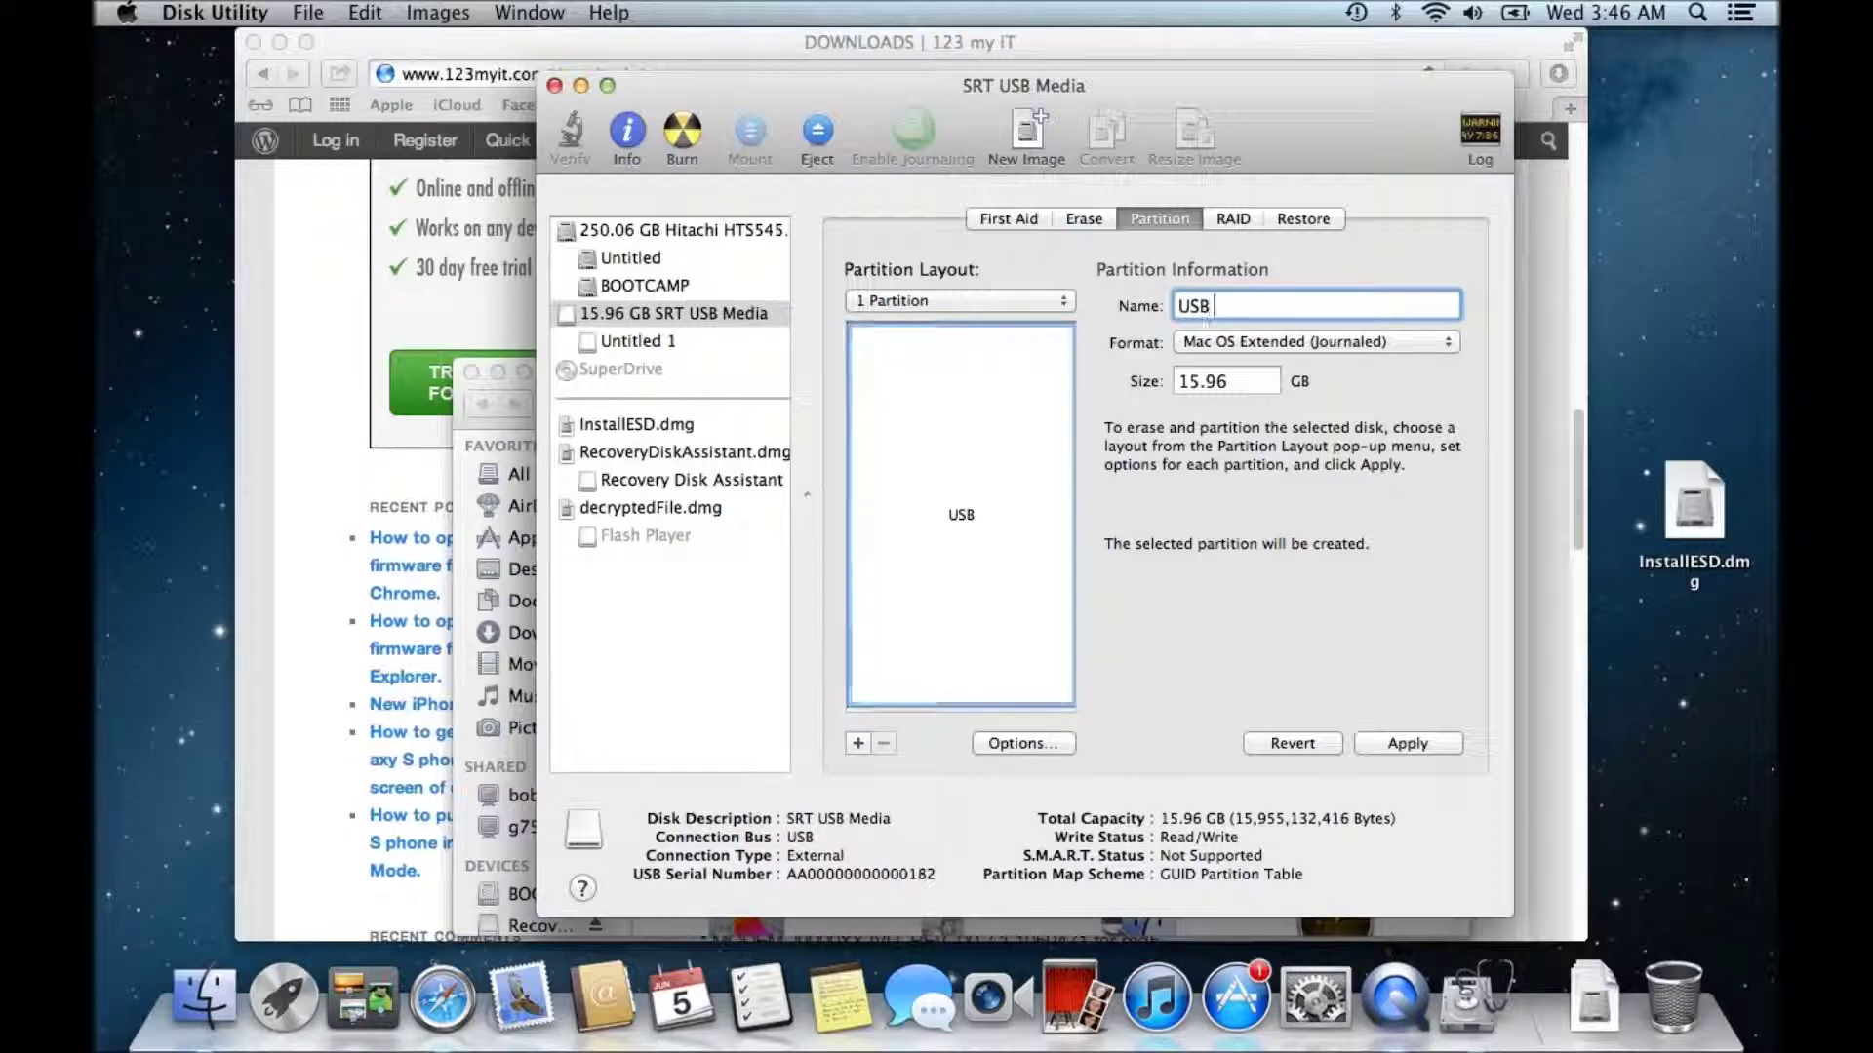
{"action": "type", "text": " drive"}
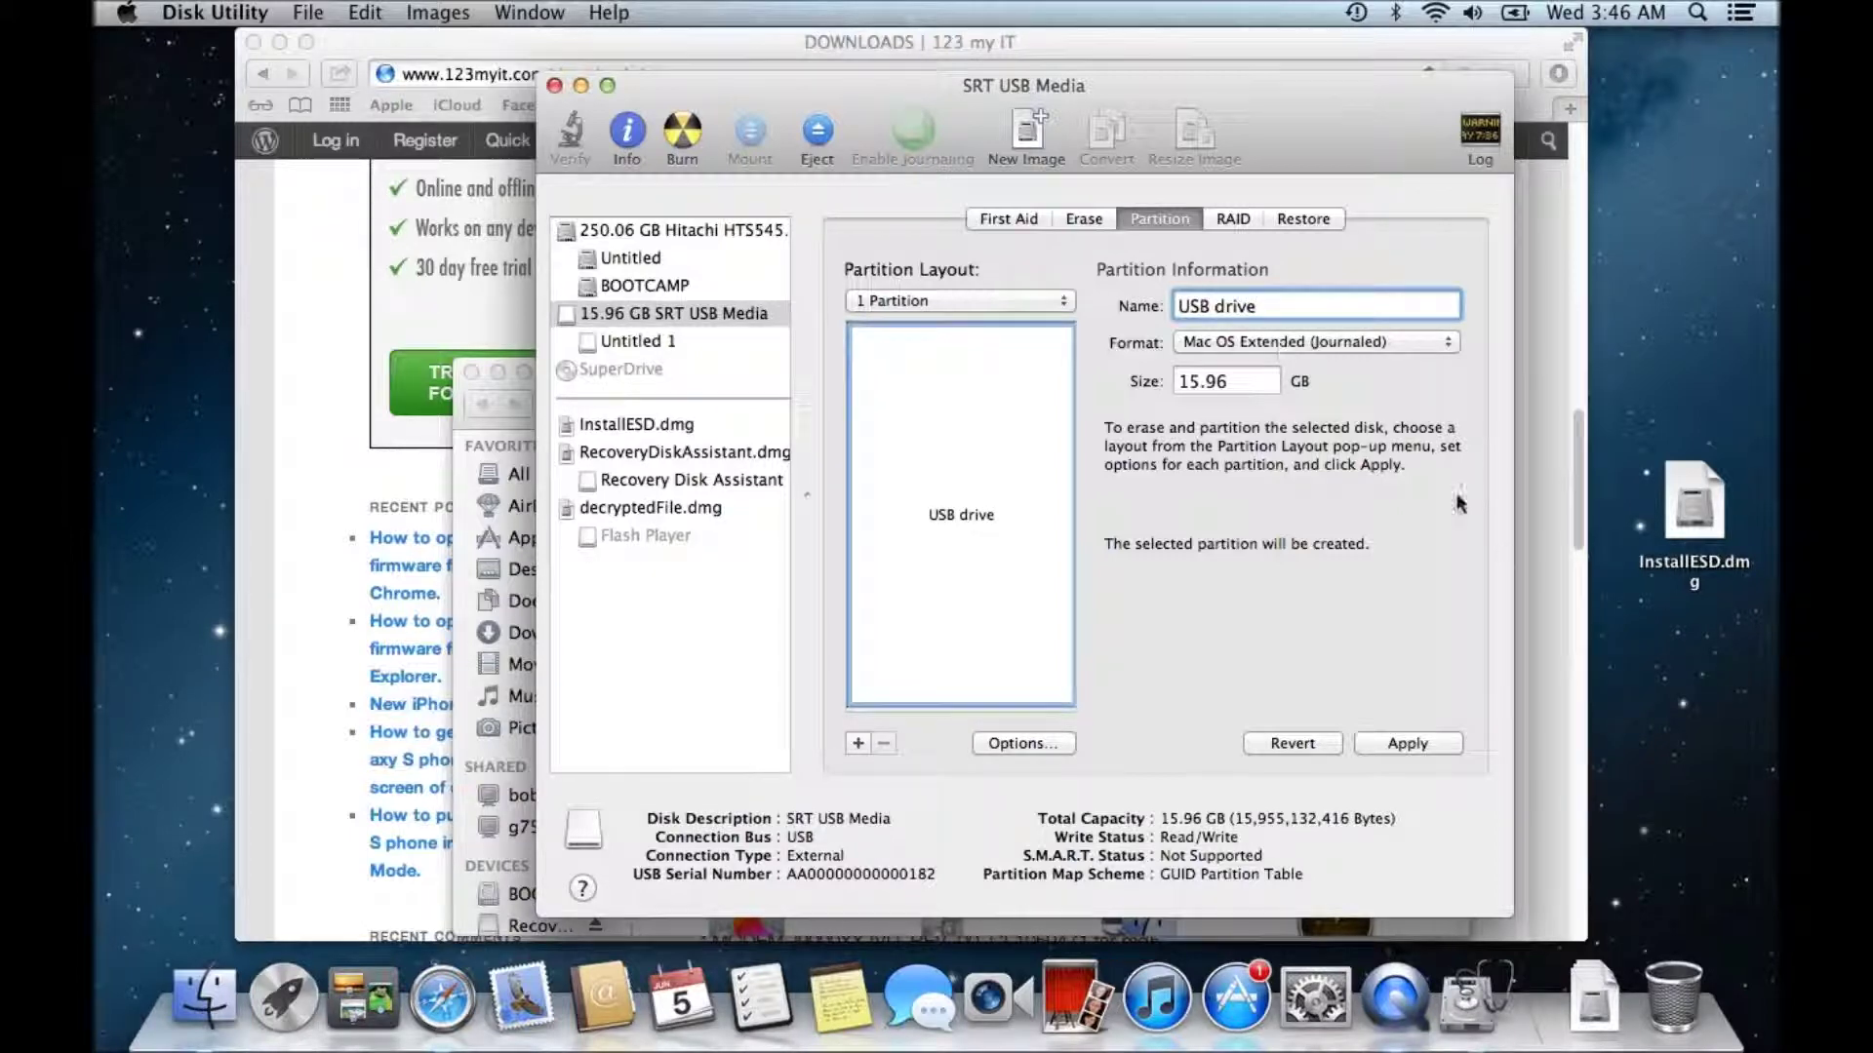
{"action": "left_click", "coordinate": [1416, 743]}
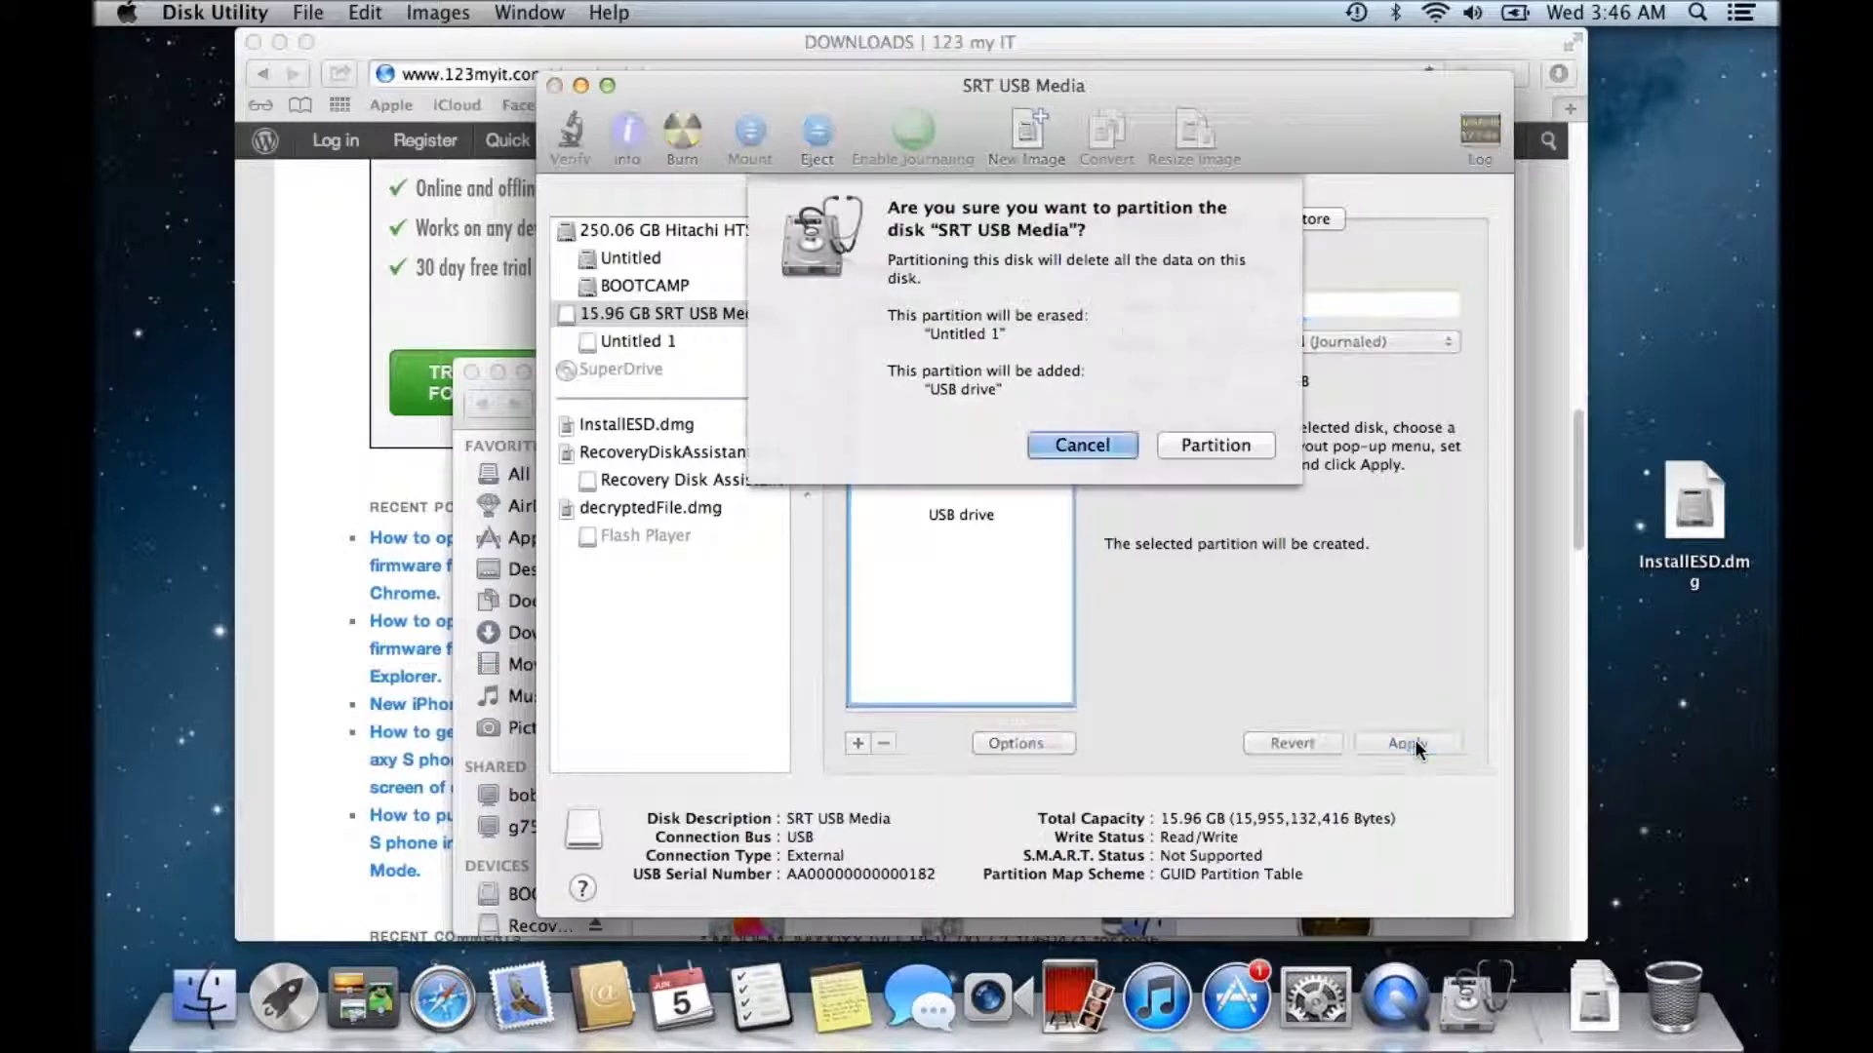
{"action": "left_click", "coordinate": [1242, 445]}
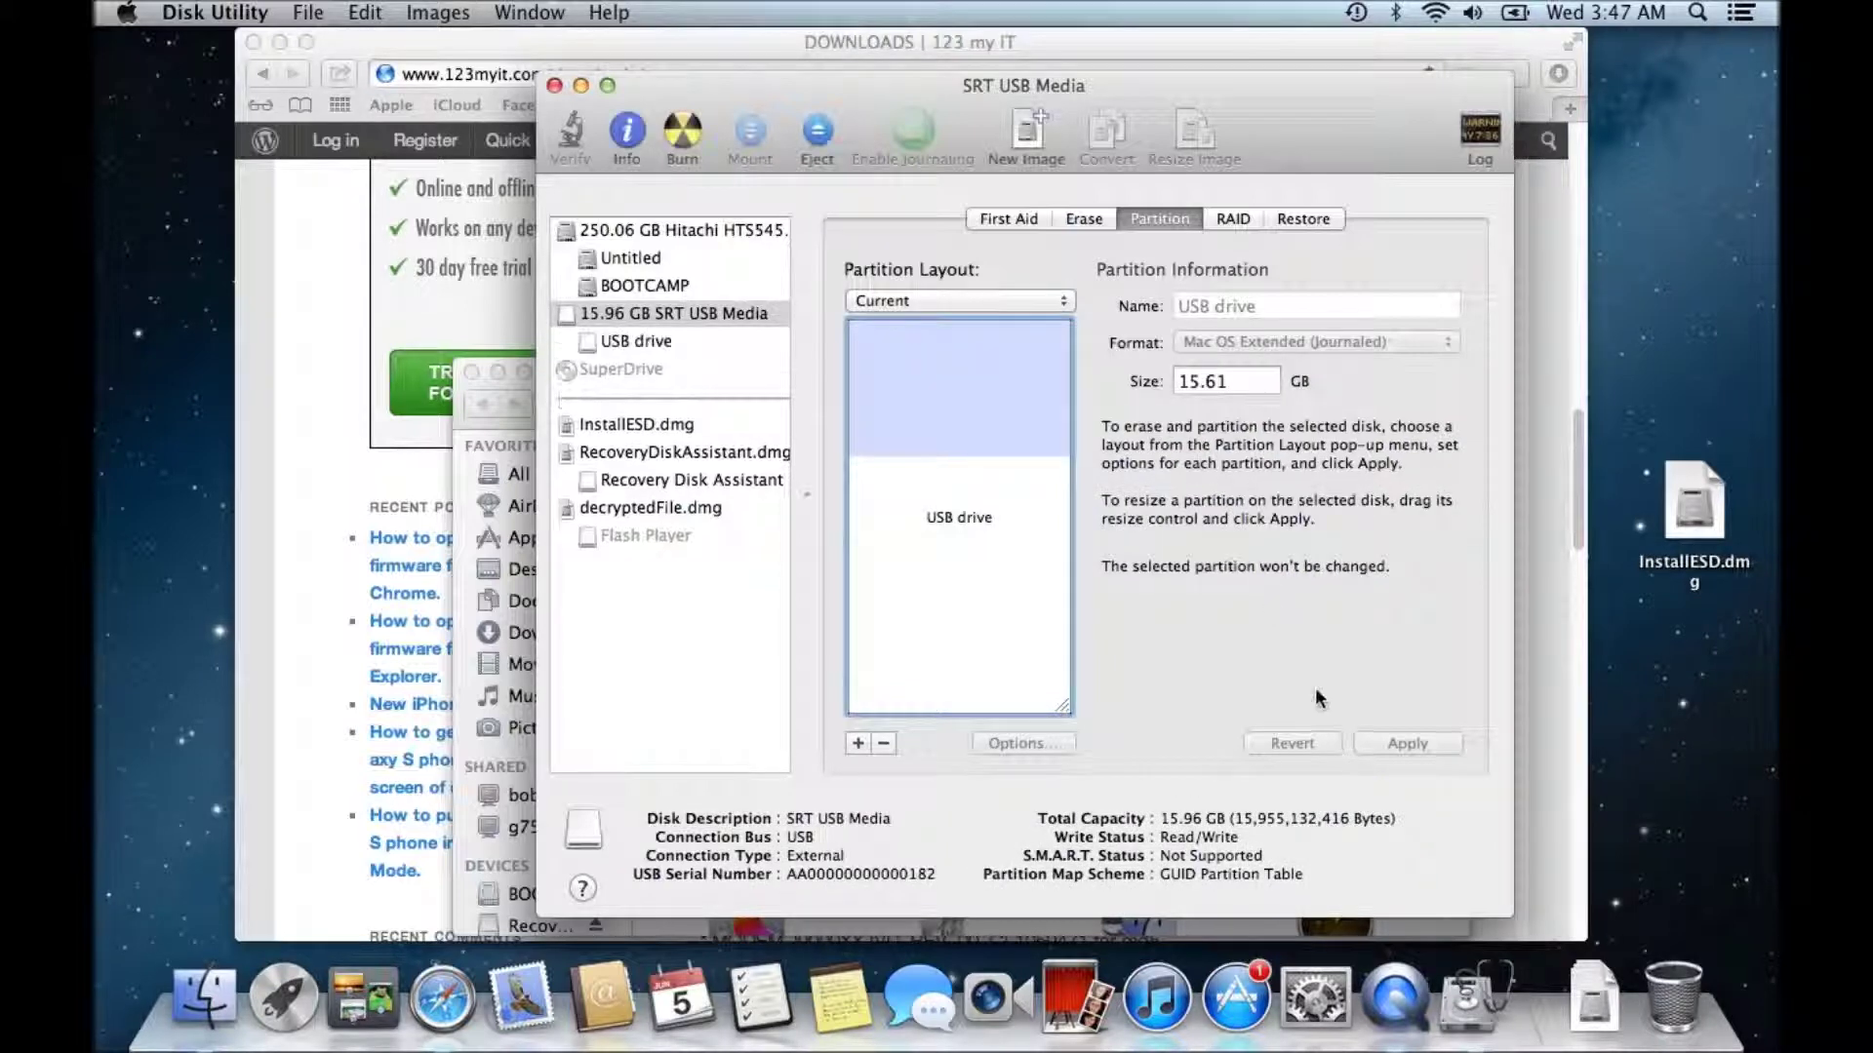
- Mount the Recovery Disk Assistant image, minimize Disk Utility, and launch the Recovery Disk Assistant app
{"action": "left_click", "coordinate": [1602, 992]}
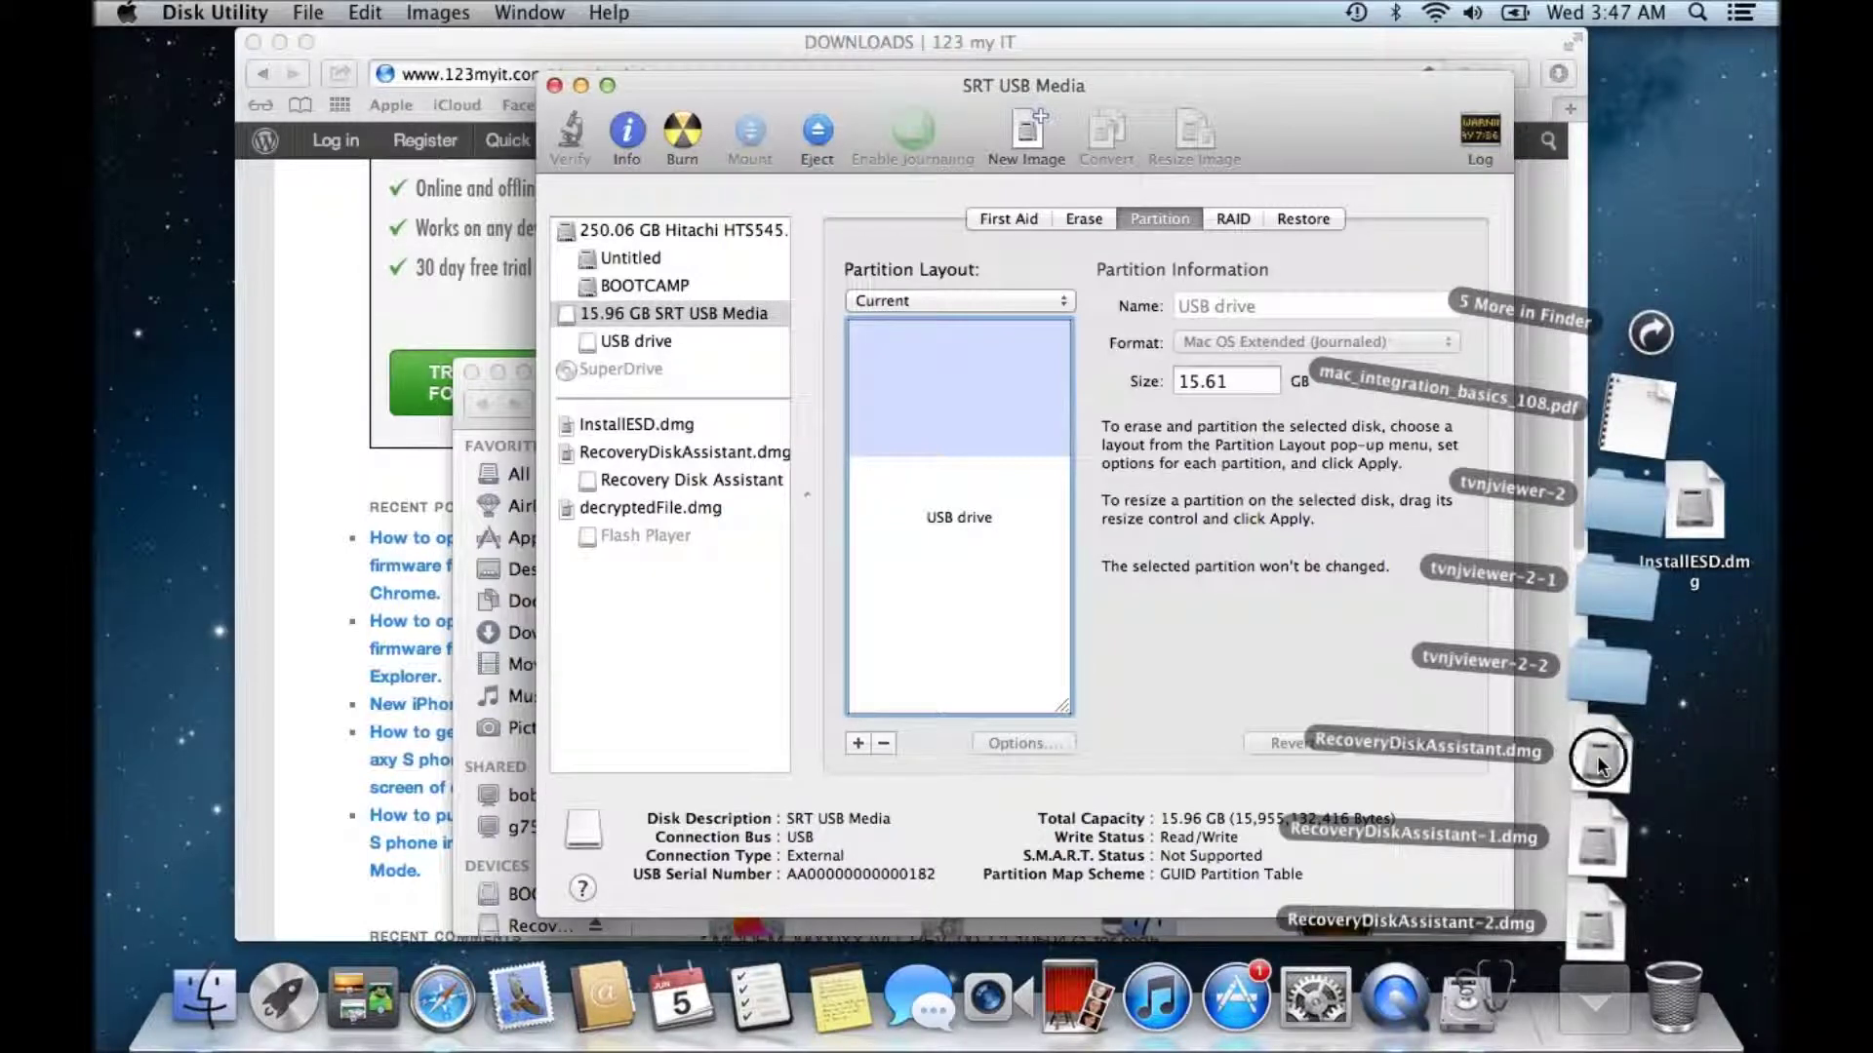
{"action": "left_click", "coordinate": [1600, 766]}
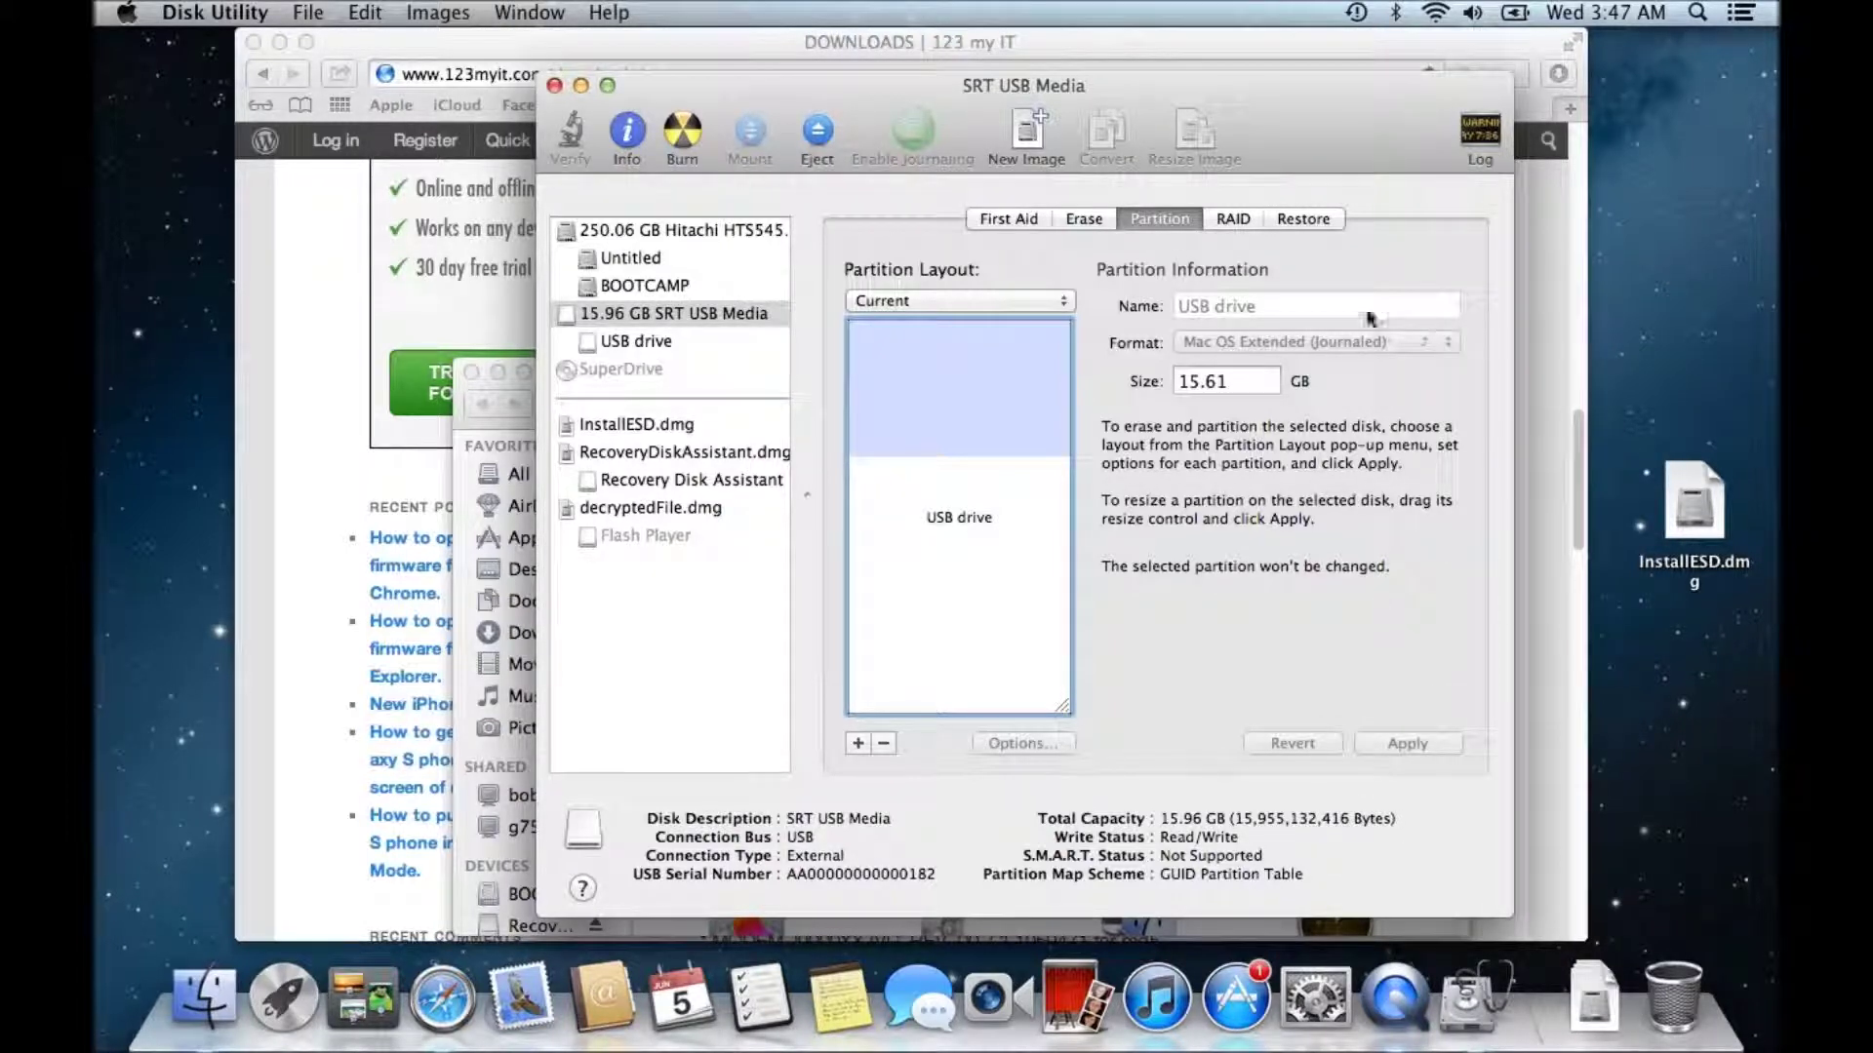
{"action": "left_click", "coordinate": [582, 86]}
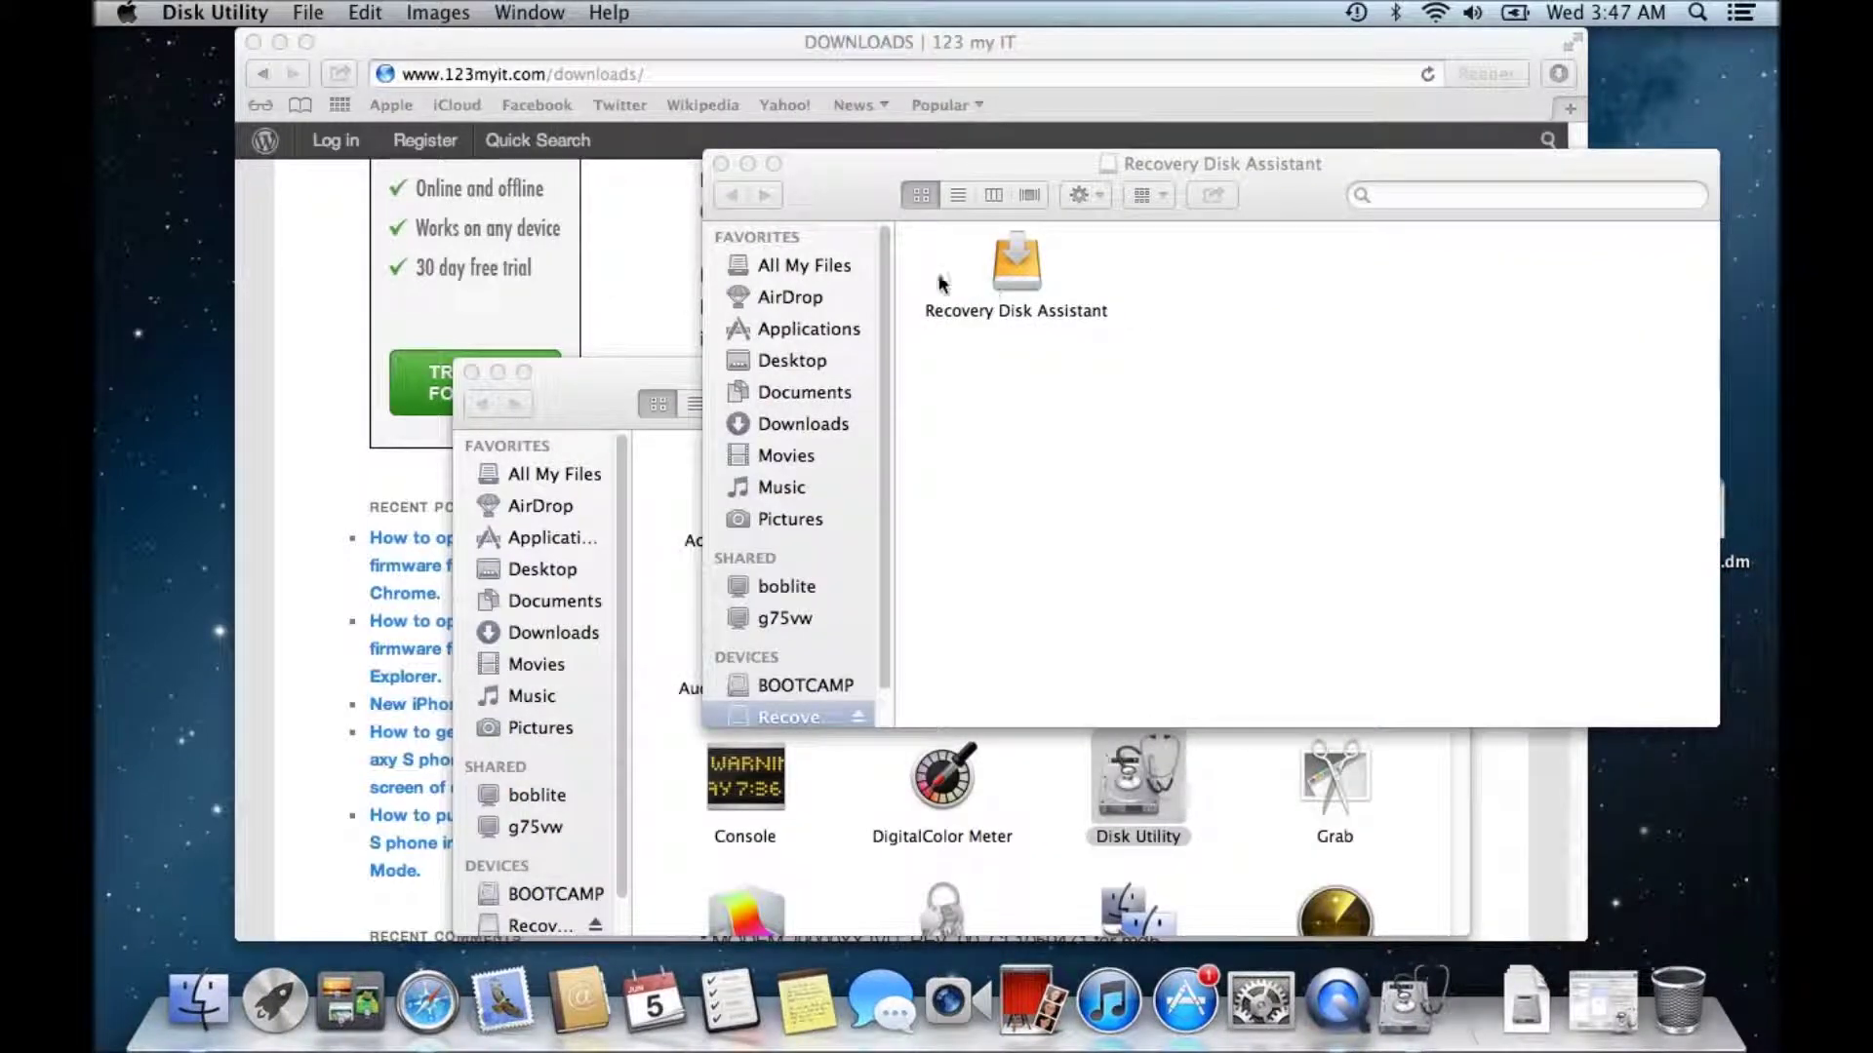
{"action": "left_click", "coordinate": [1022, 272]}
{"action": "double_click", "coordinate": [1022, 269]}
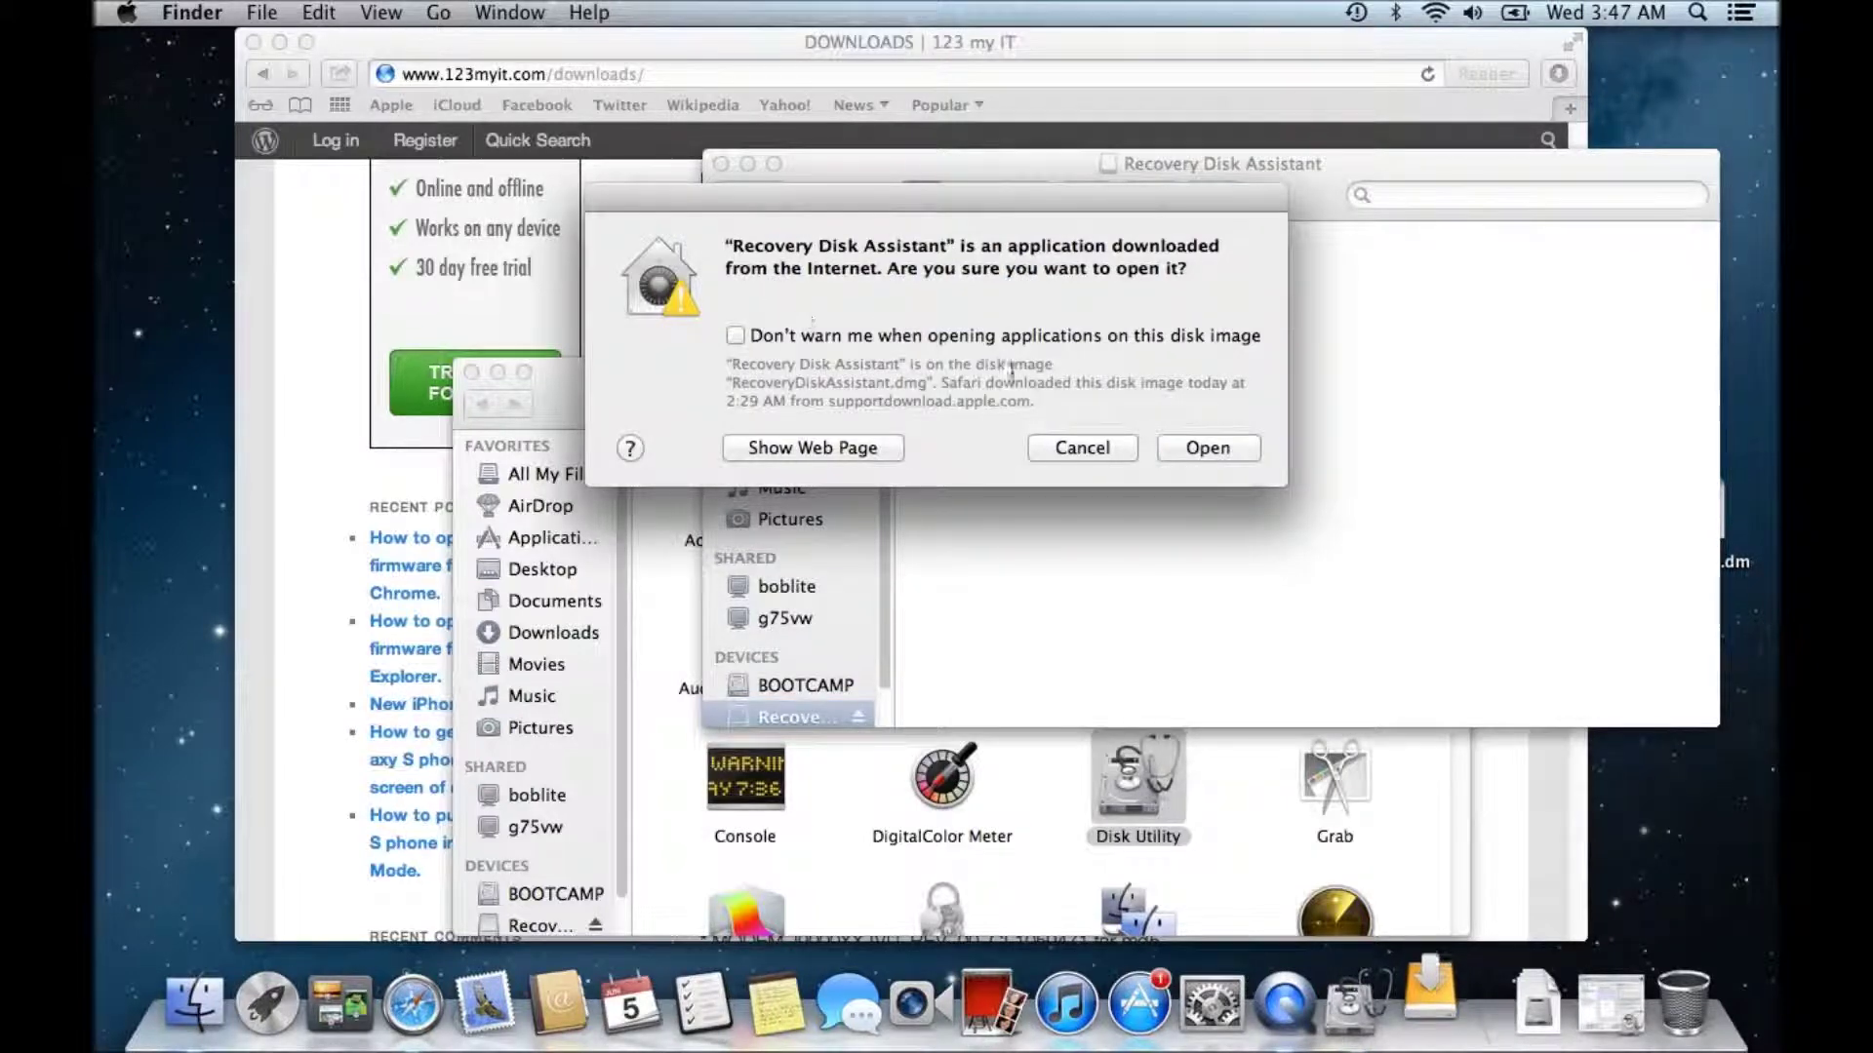
- Allow the downloaded app, accept the licence, and create the recovery disk on the USB drive
{"action": "left_click", "coordinate": [1199, 447]}
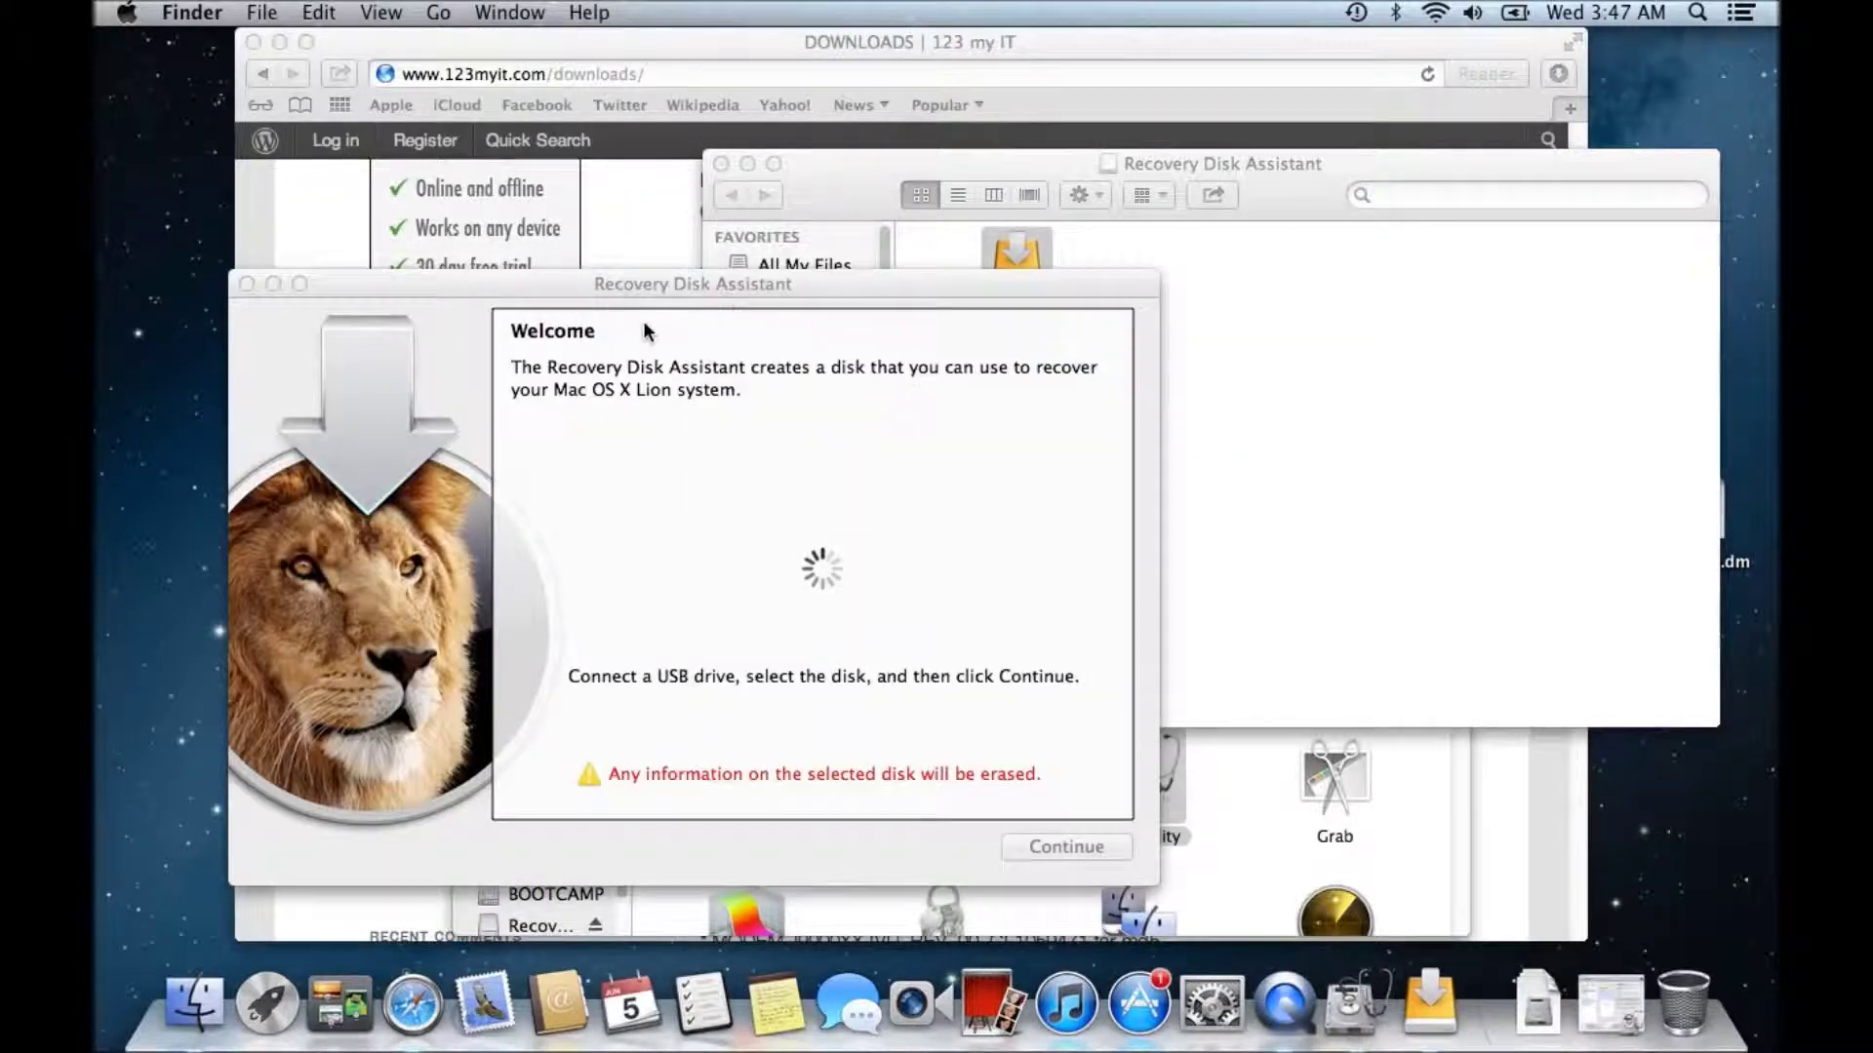
{"action": "left_click_drag", "start_coordinate": [585, 284], "coordinate": [922, 156]}
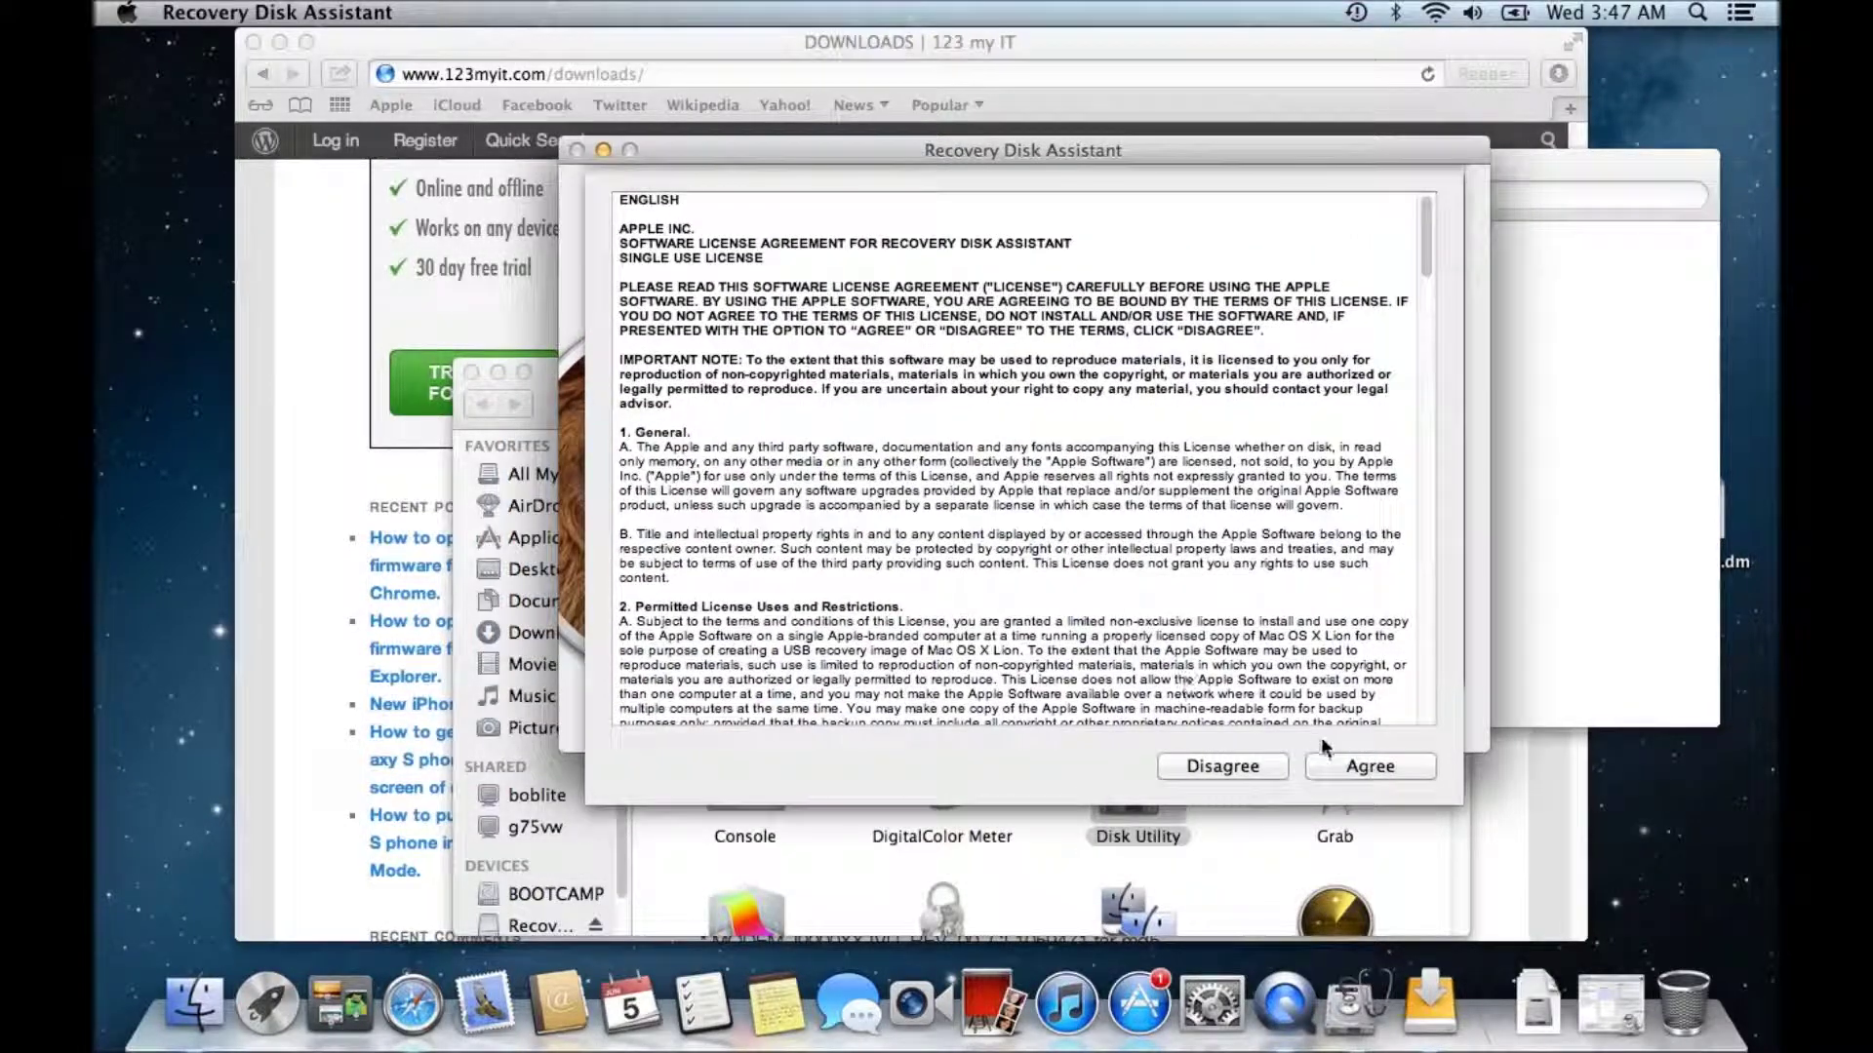
{"action": "left_click", "coordinate": [1371, 766]}
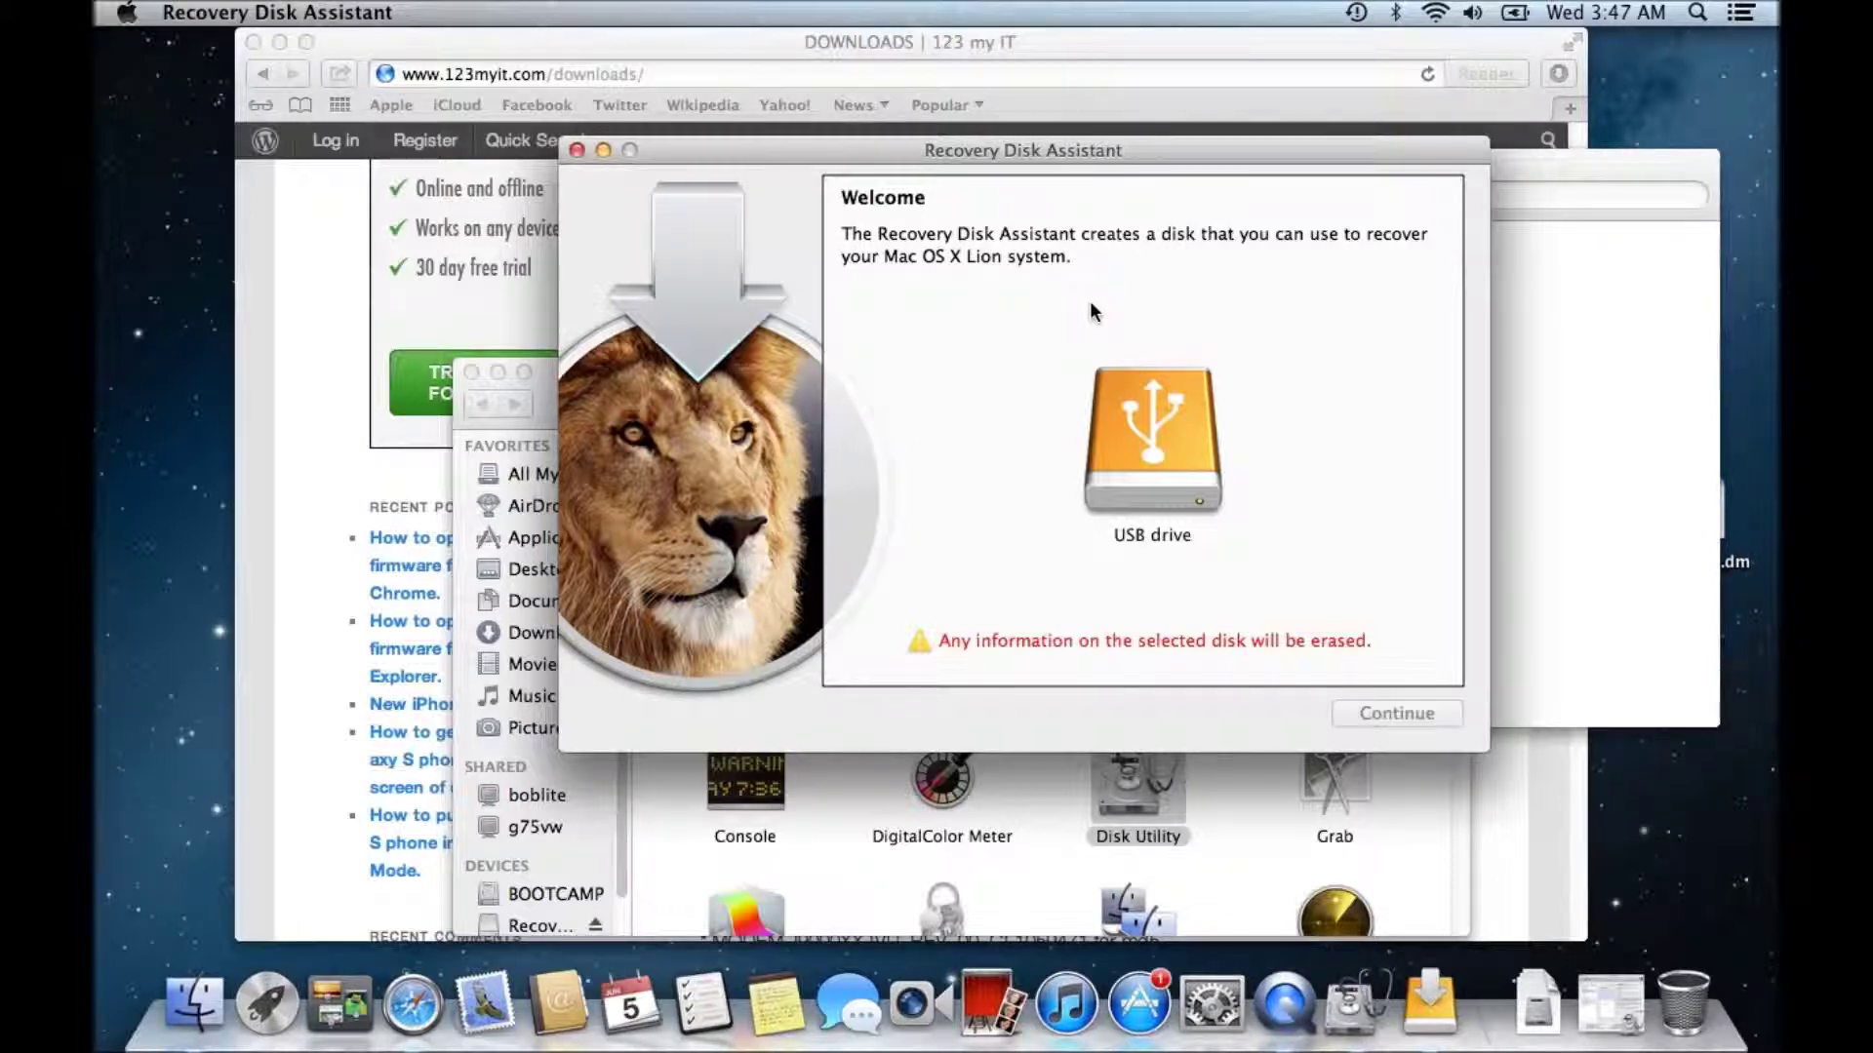
{"action": "left_click", "coordinate": [1149, 429]}
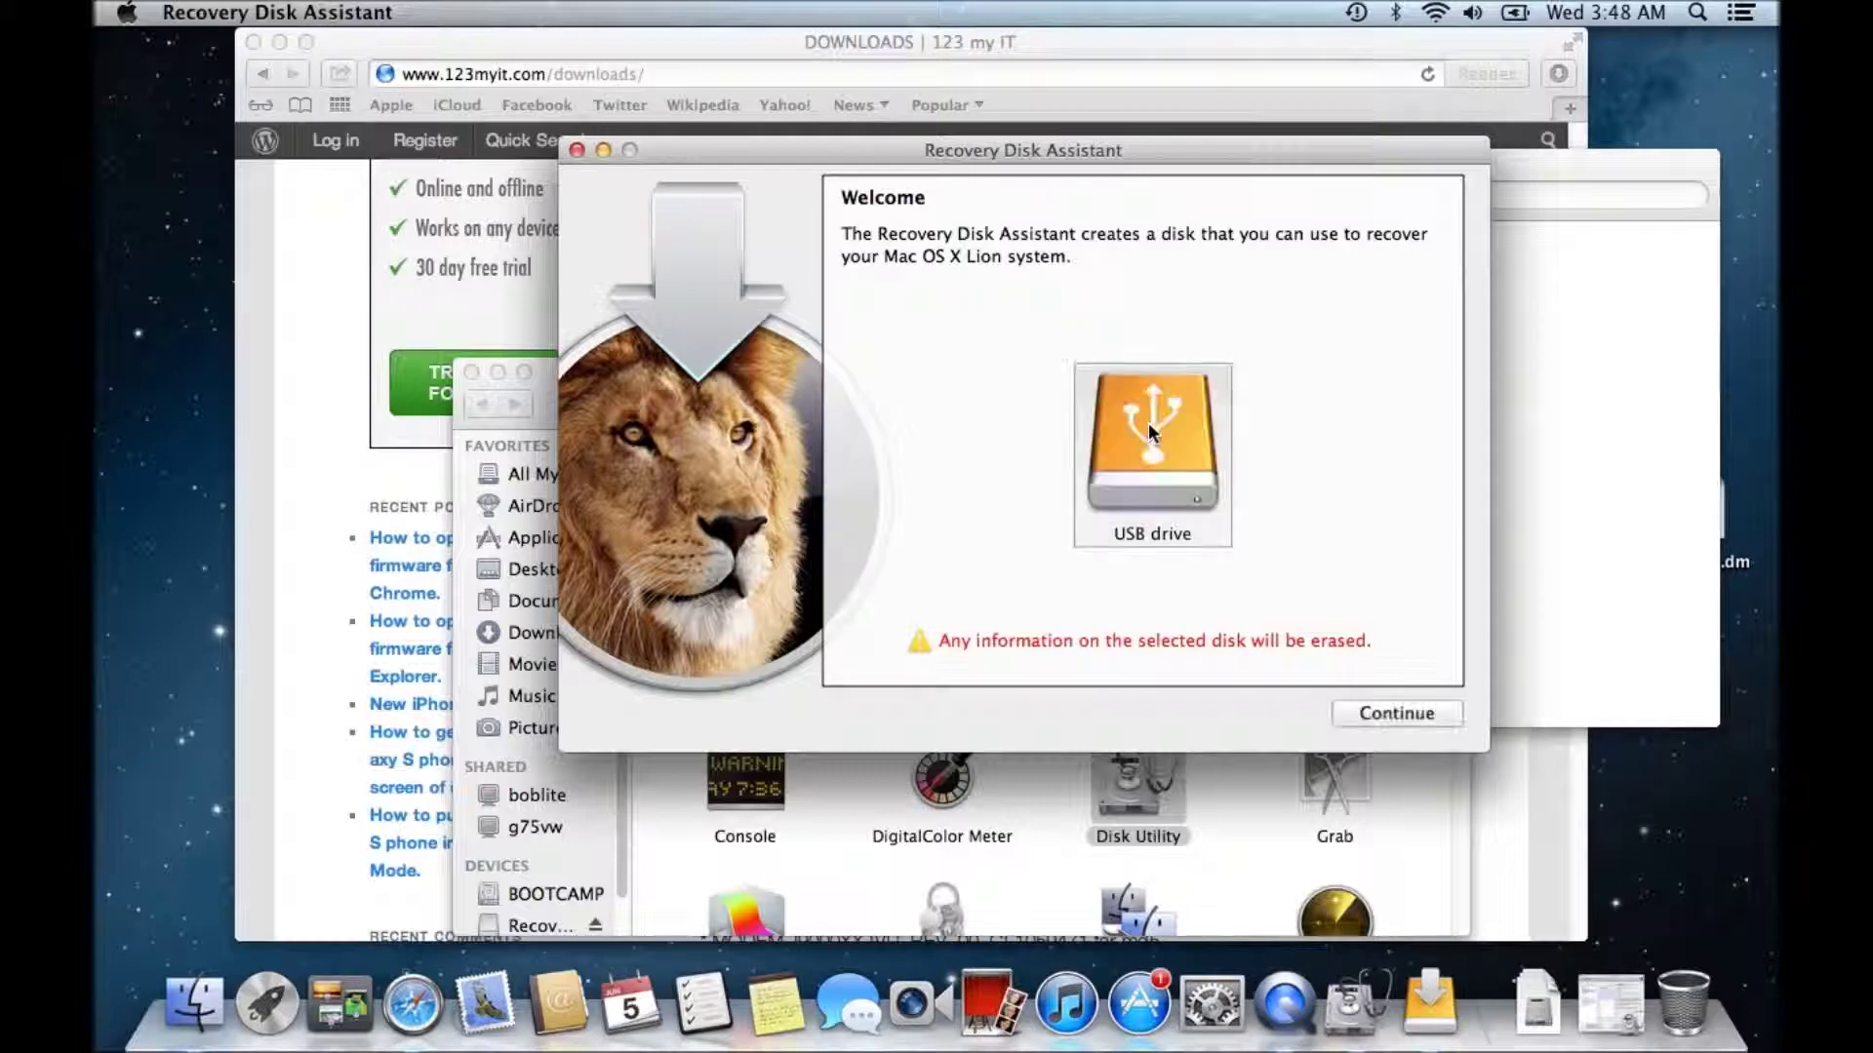
{"action": "left_click", "coordinate": [1359, 714]}
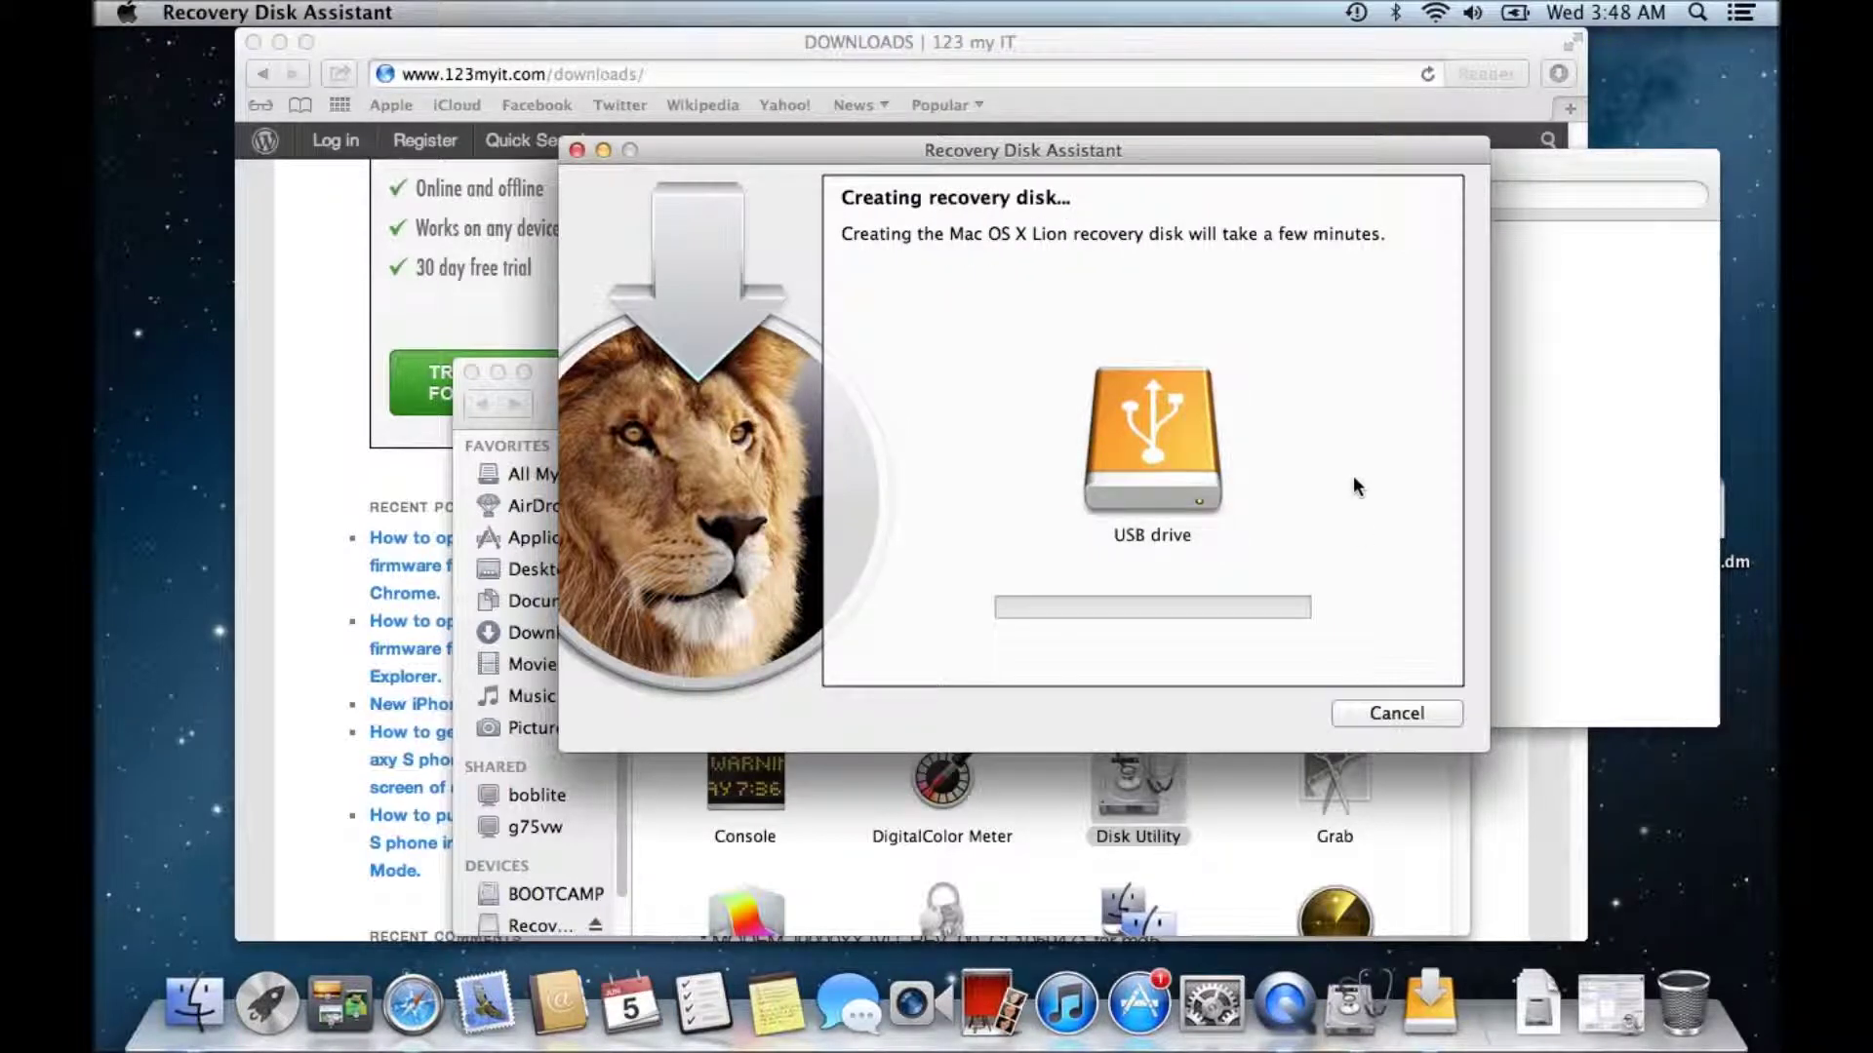
- Enter the administrator password to authorize creating the Lion recovery disk
{"action": "type", "text": "123"}
{"action": "key", "text": "Return"}
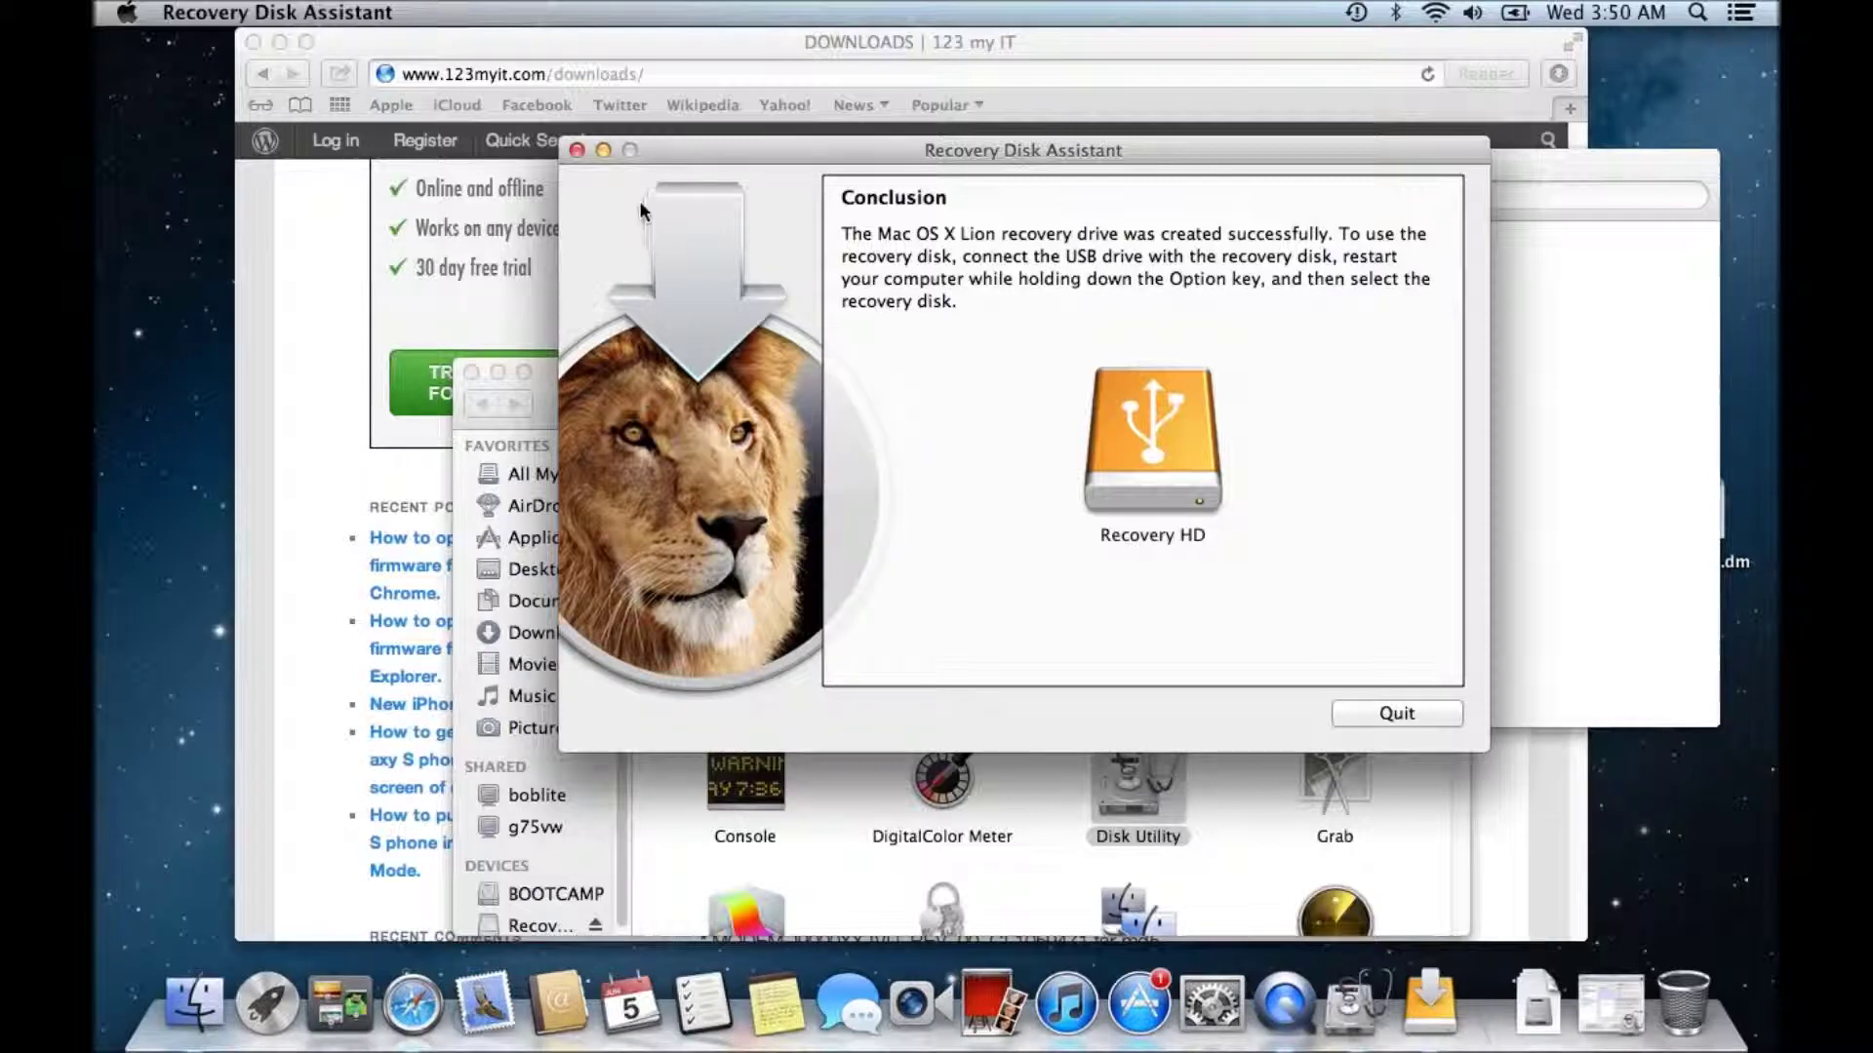
- Quit Recovery Disk Assistant from the Conclusion screen
{"action": "left_click", "coordinate": [577, 149]}
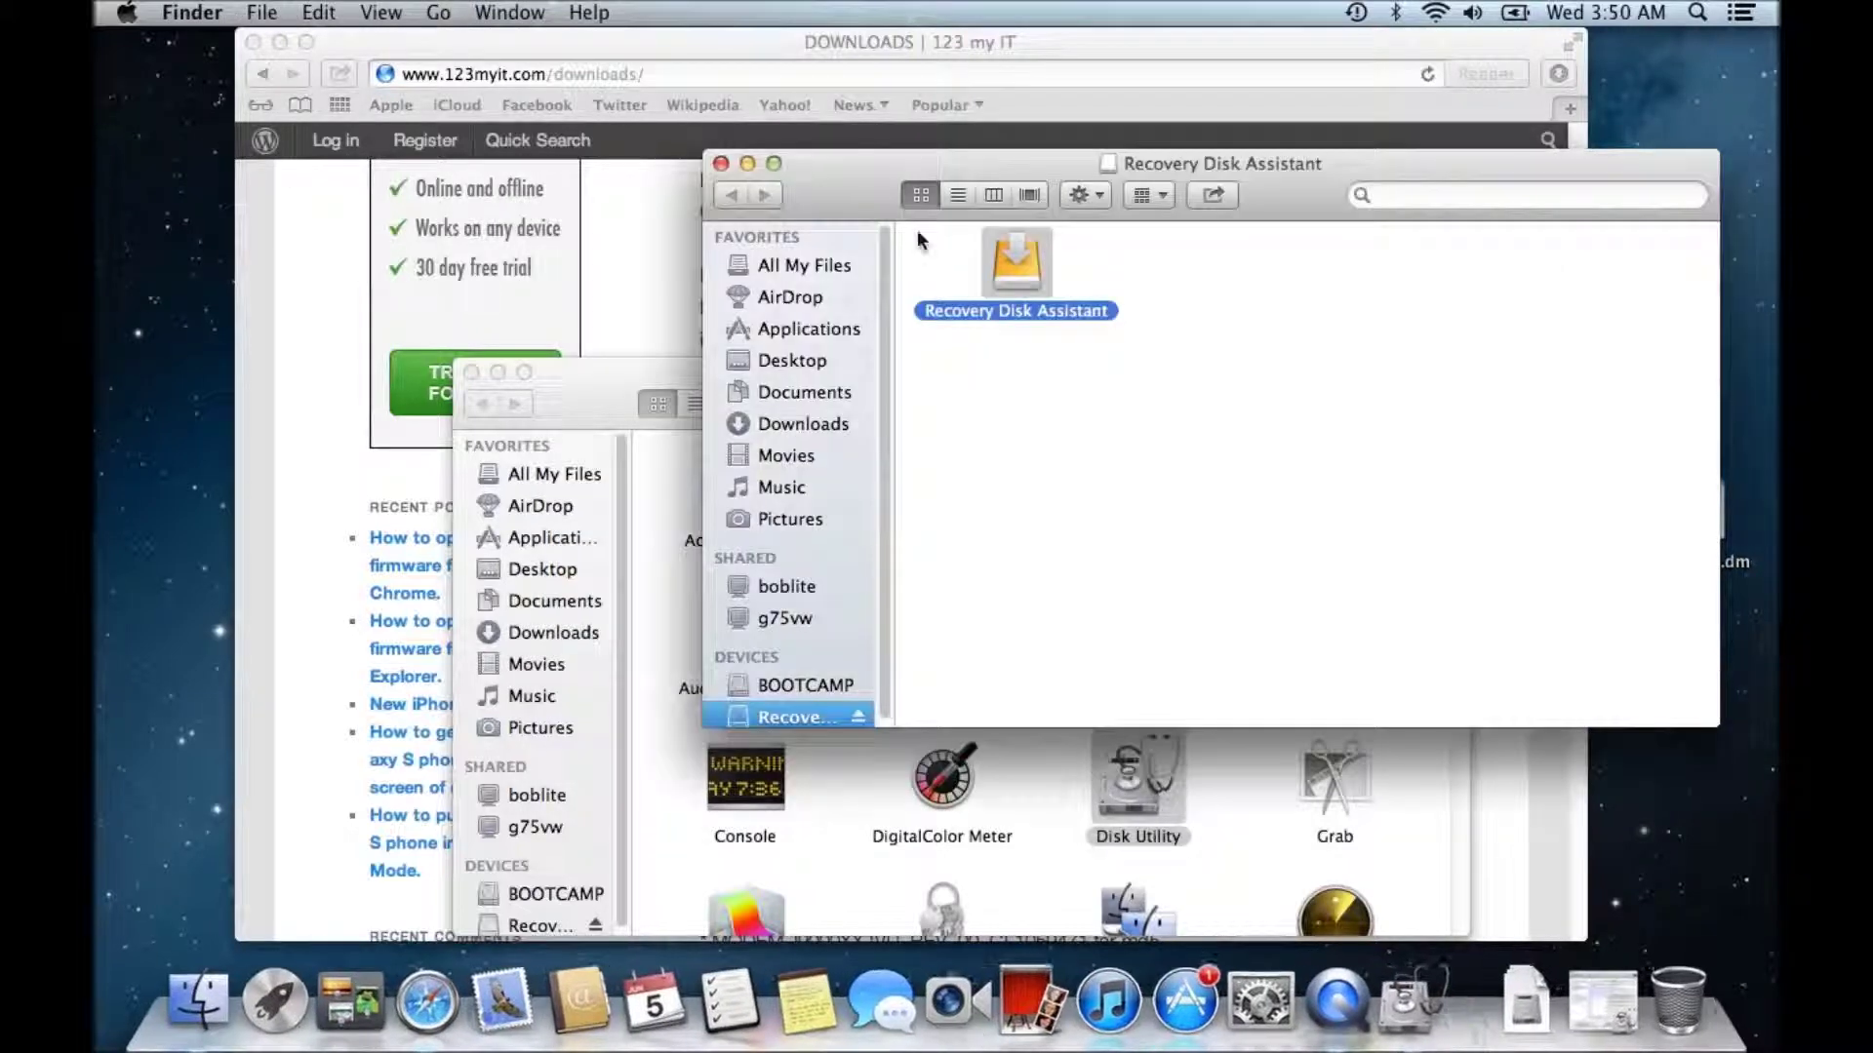
- Close the disk image window and show the Computer view listing the Mac's drives
{"action": "left_click", "coordinate": [722, 164]}
{"action": "left_click", "coordinate": [438, 12]}
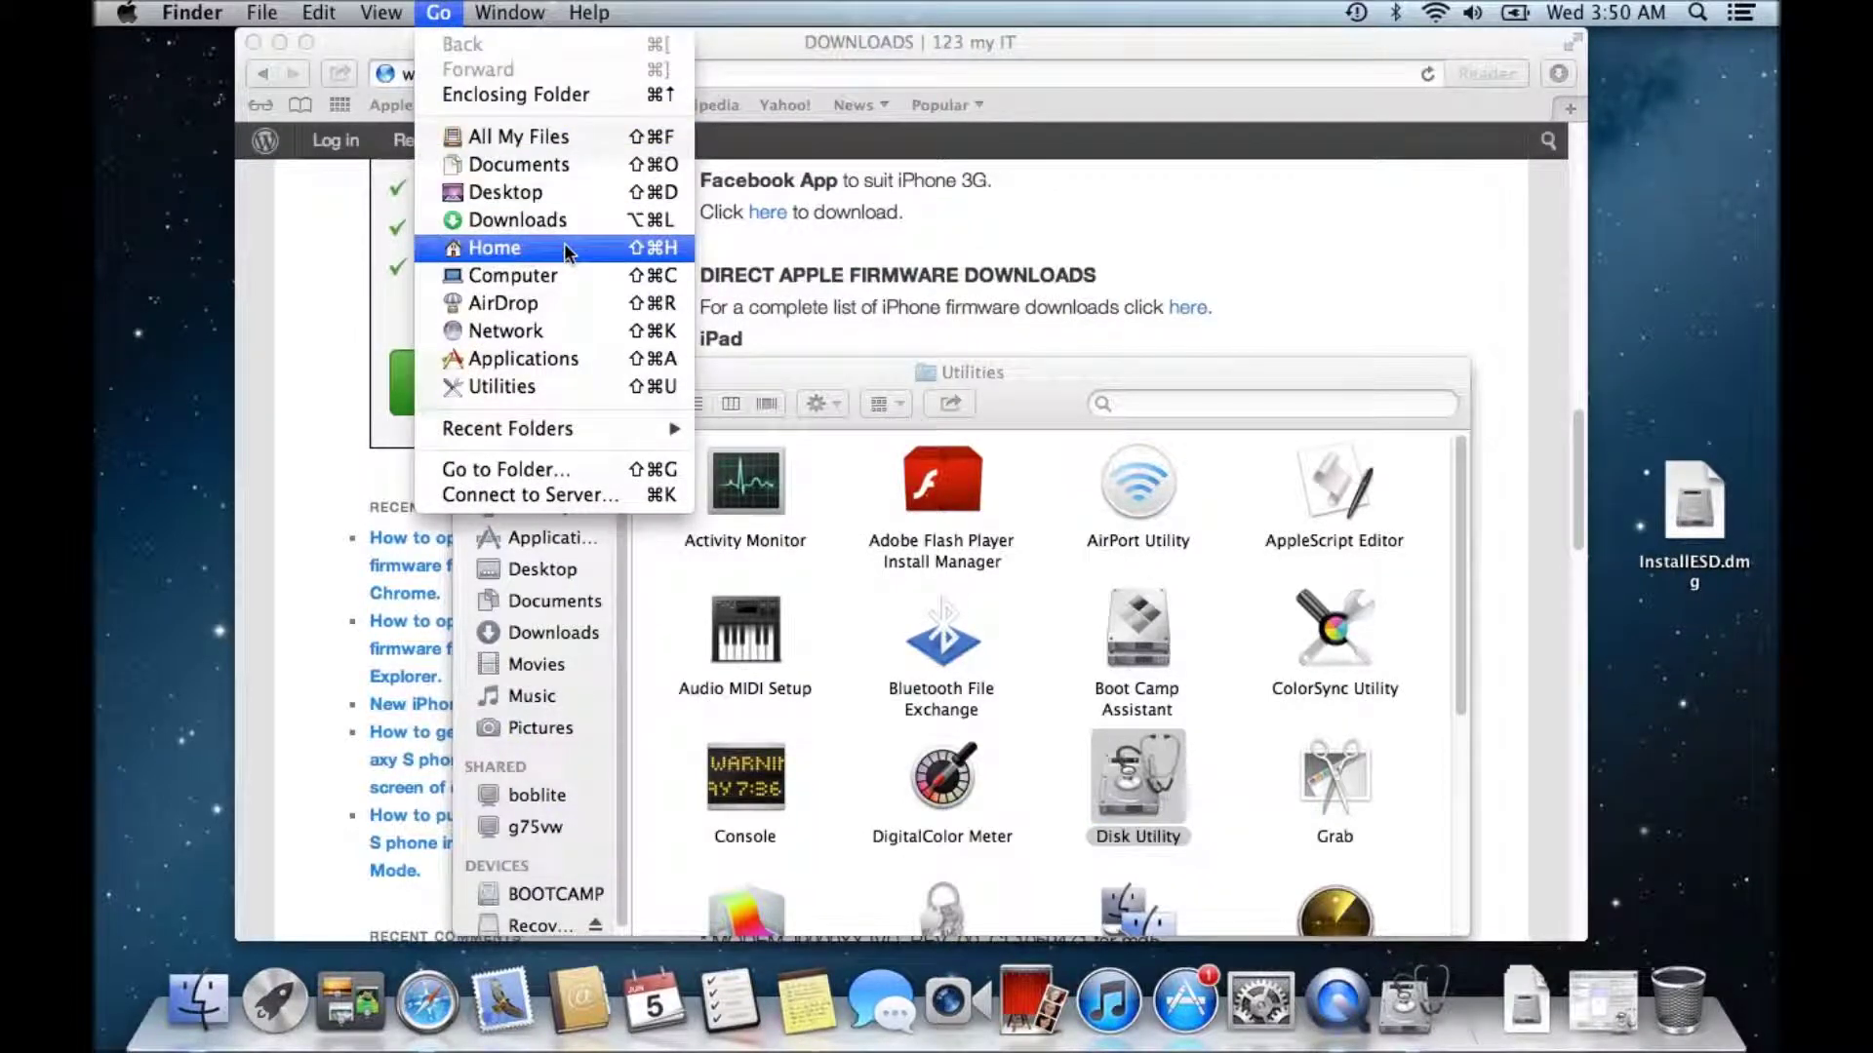
{"action": "left_click", "coordinate": [488, 232]}
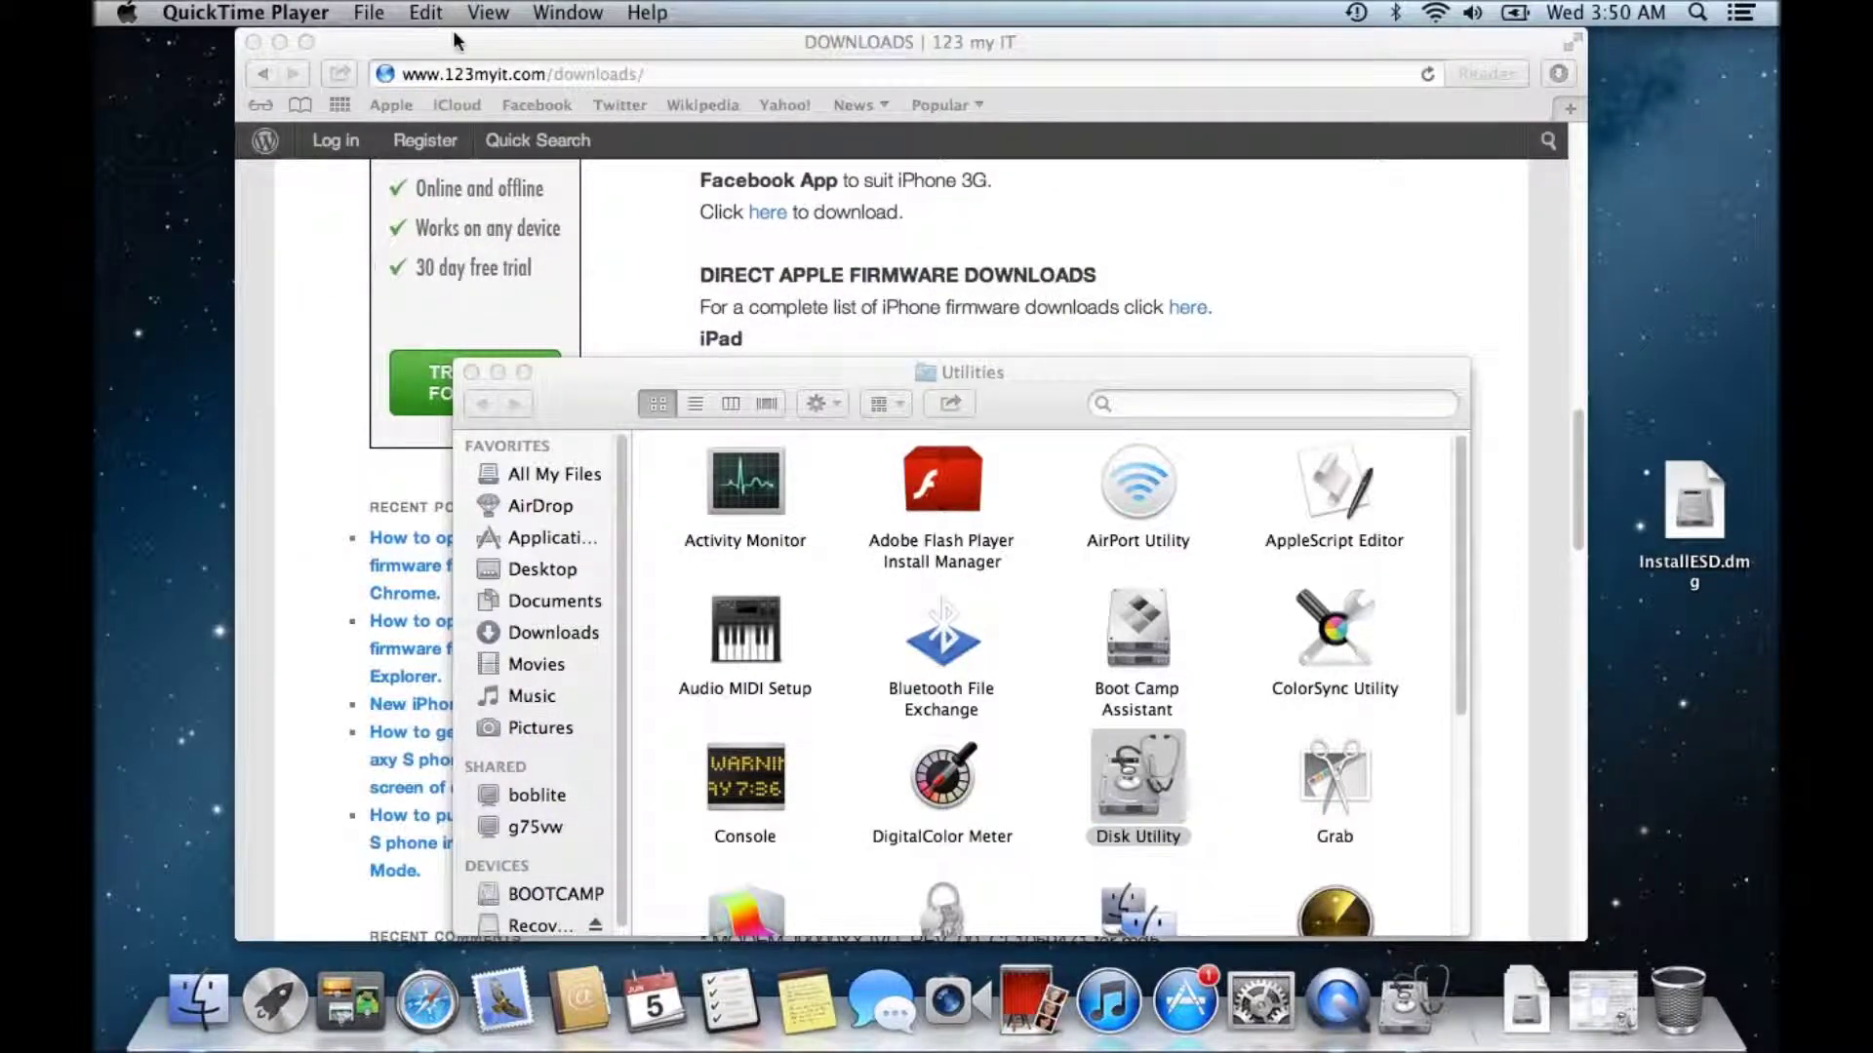
{"action": "left_click", "coordinate": [173, 127]}
{"action": "left_click", "coordinate": [438, 12]}
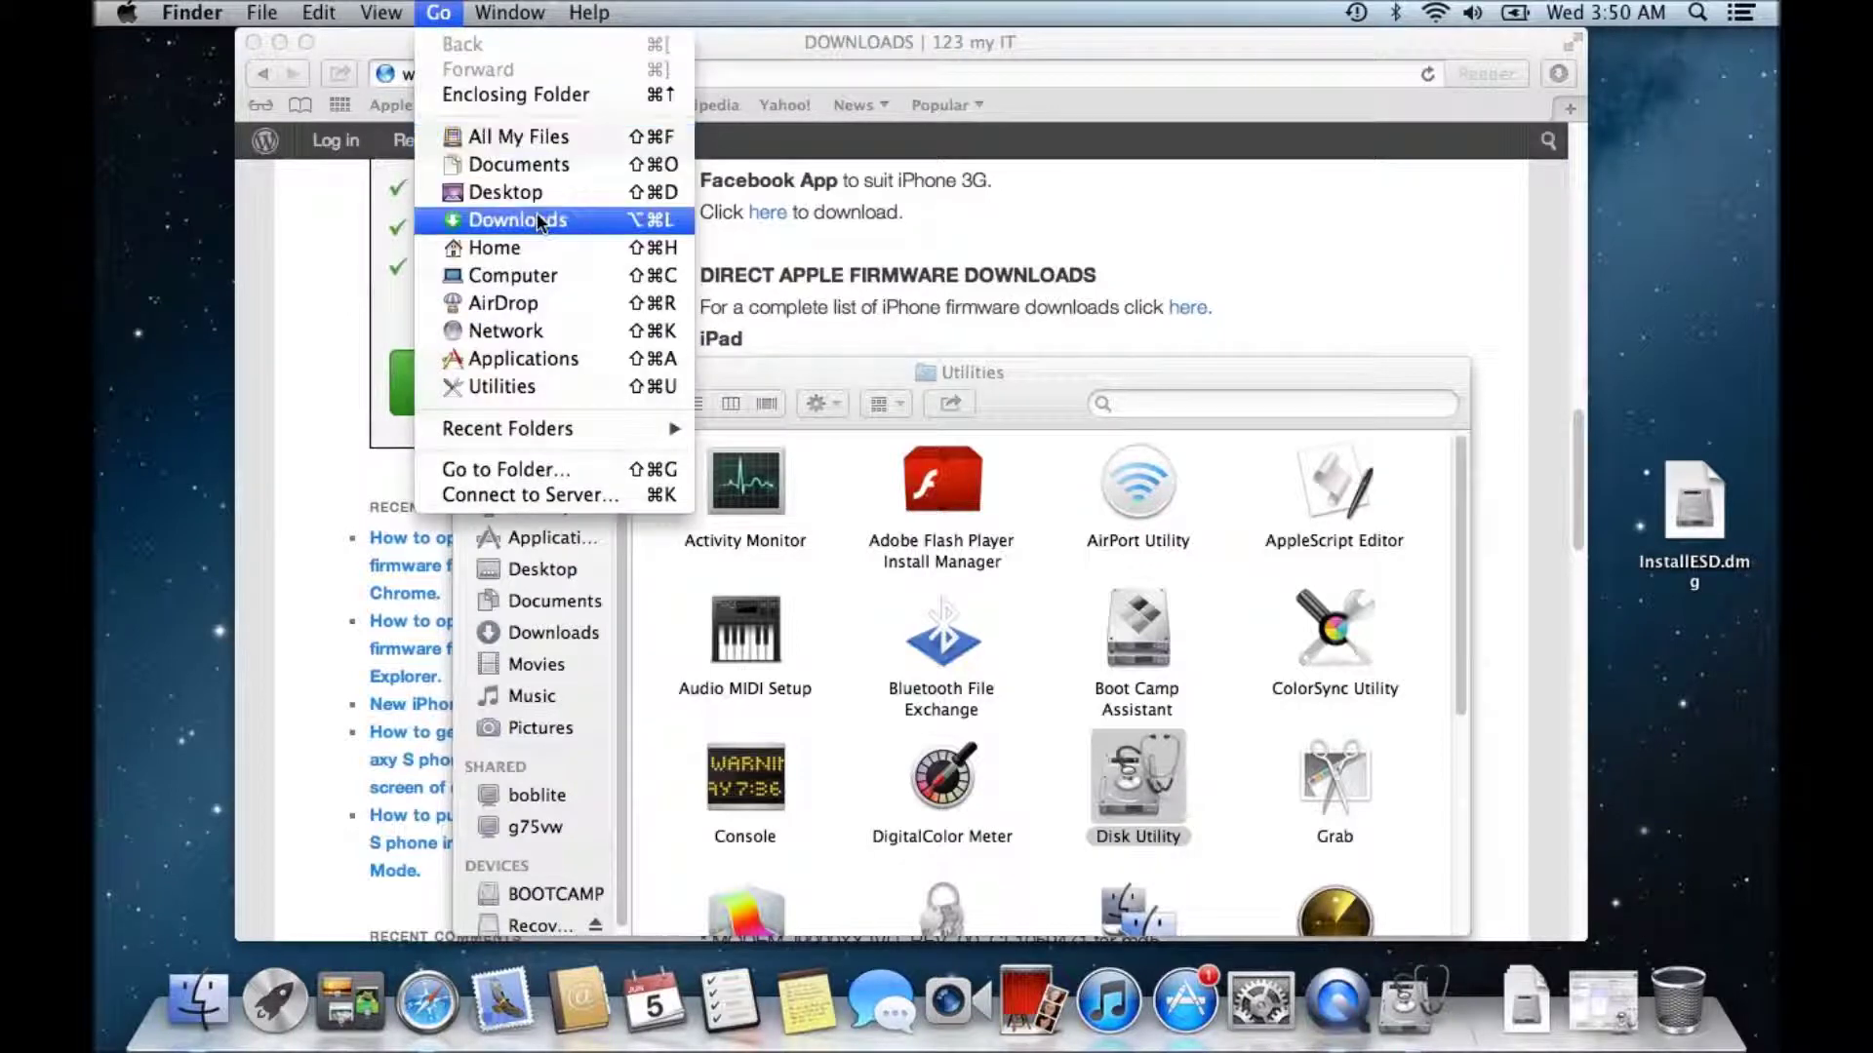
{"action": "left_click", "coordinate": [546, 281]}
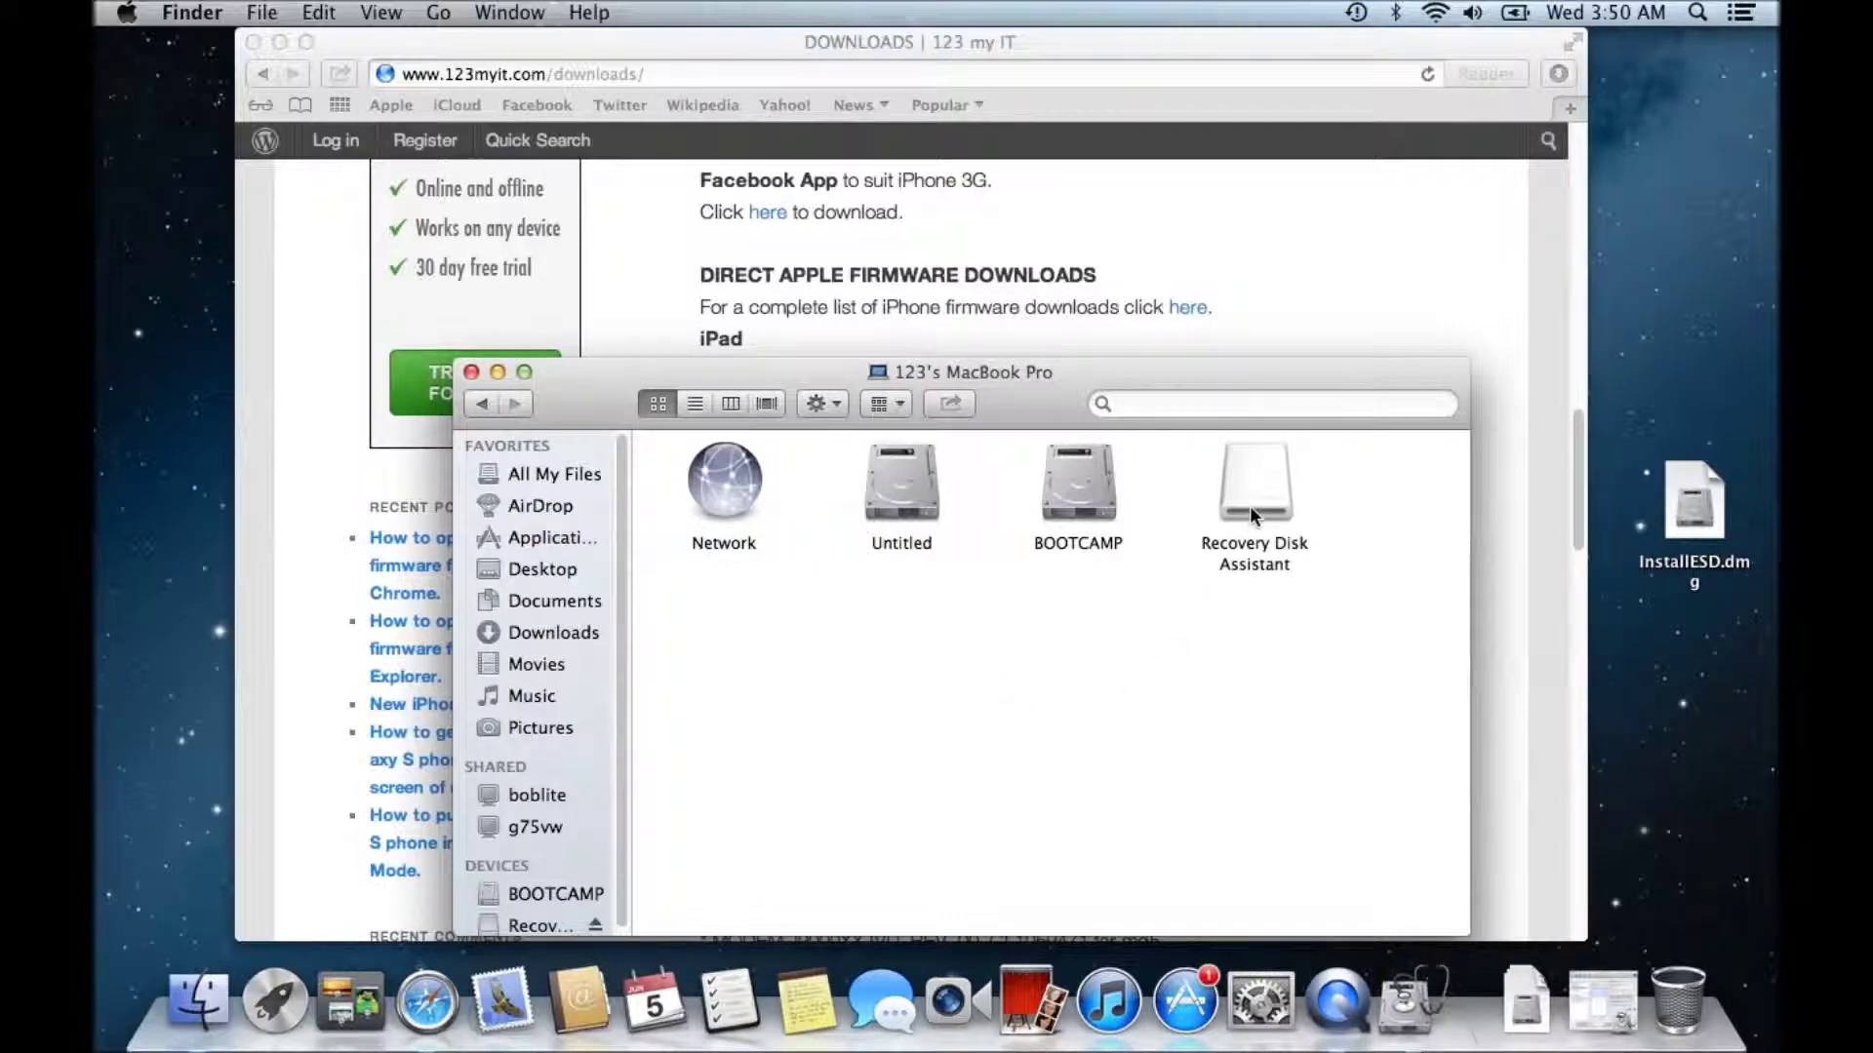
{"action": "left_click_drag", "start_coordinate": [1069, 378], "coordinate": [1144, 148]}
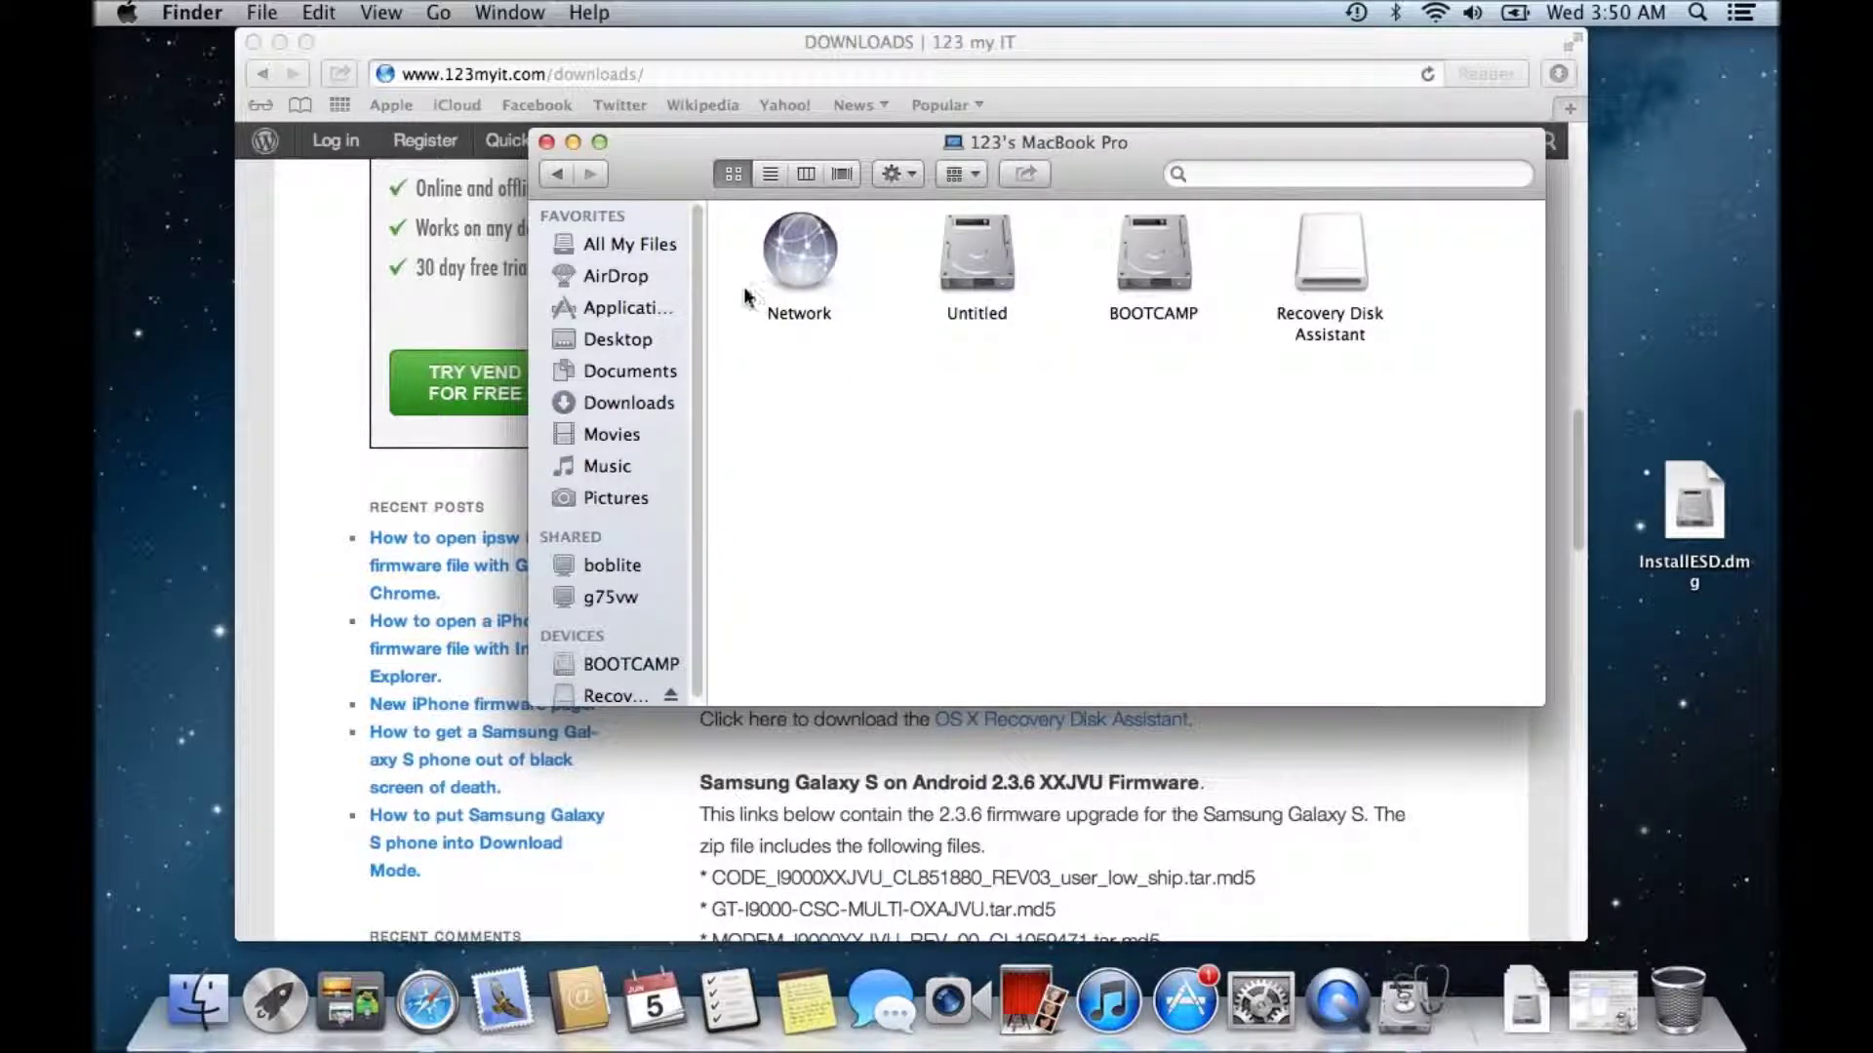
{"action": "left_click_drag", "start_coordinate": [223, 261], "coordinate": [725, 229]}
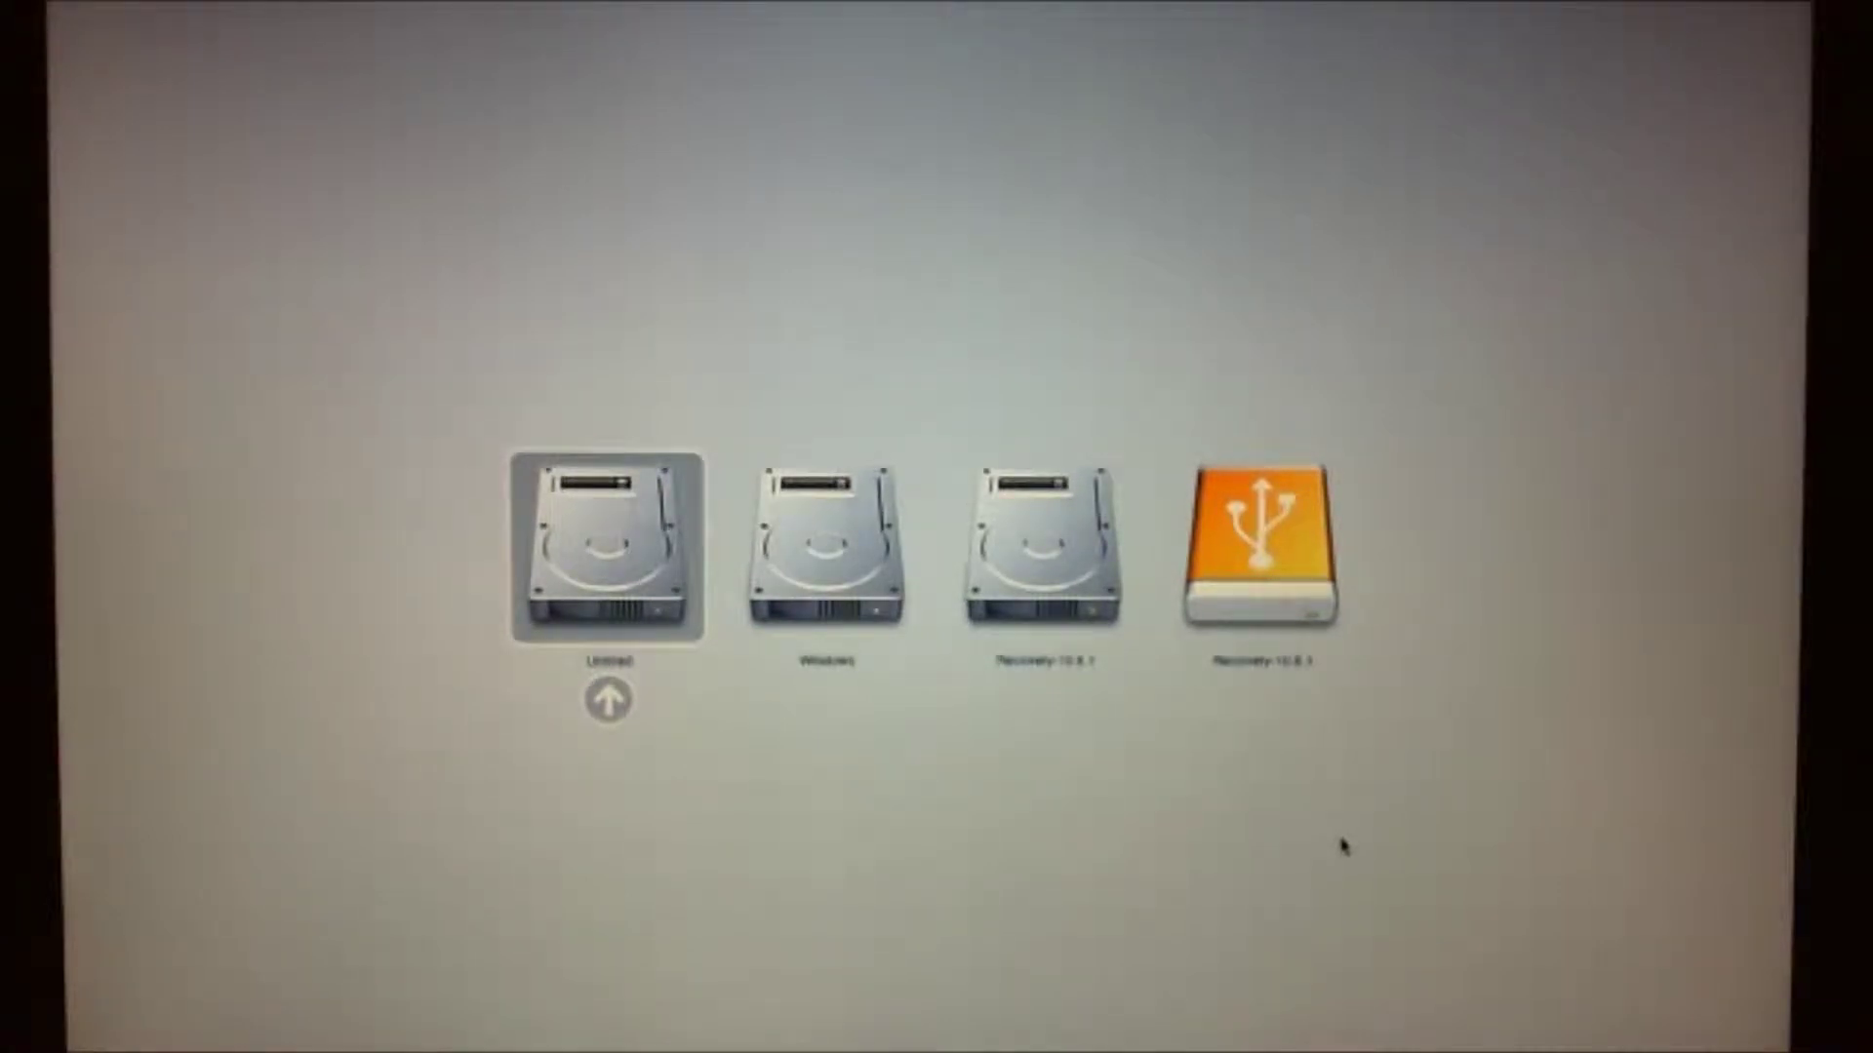
- In Startup Manager, highlight the orange USB Recovery-10.8.1 disk and boot from it
{"action": "key", "text": "Right"}
{"action": "key", "text": "Right"}
{"action": "key", "text": "Right"}
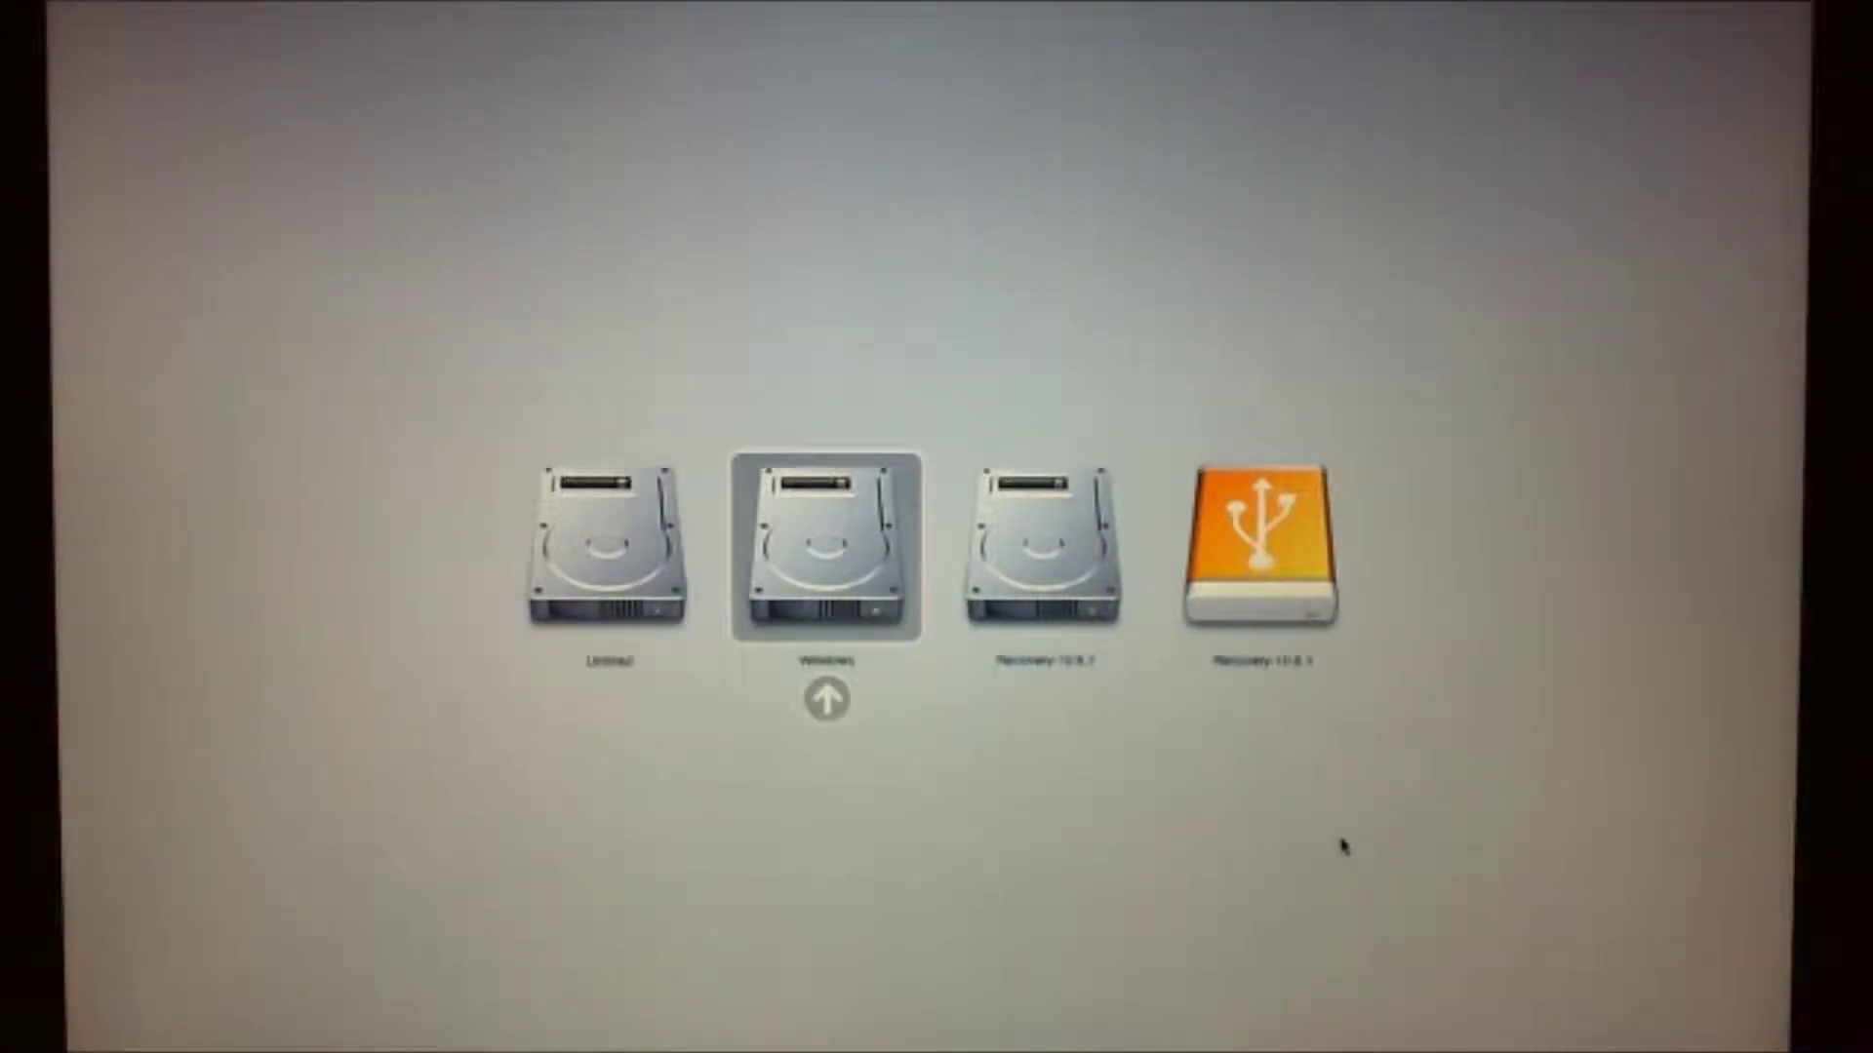
{"action": "key", "text": "Left"}
{"action": "key", "text": "Left"}
{"action": "key", "text": "Left"}
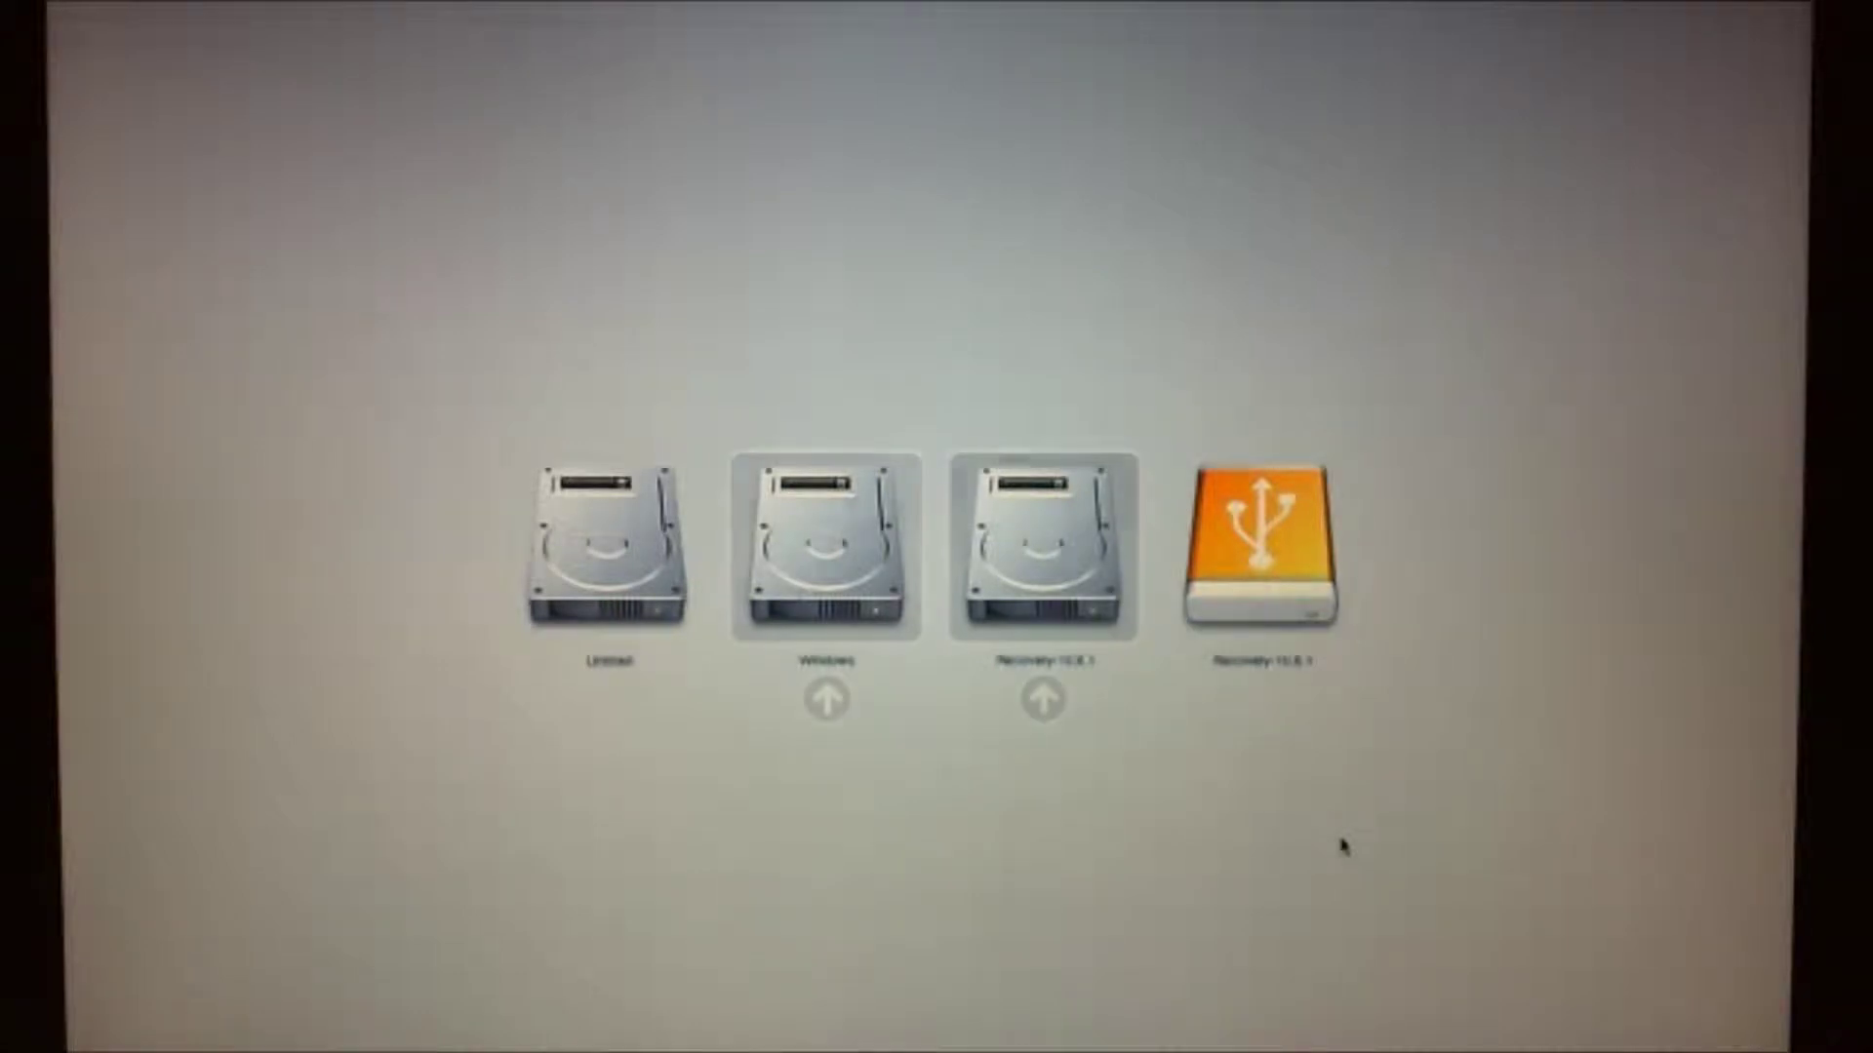
{"action": "key", "text": "Right"}
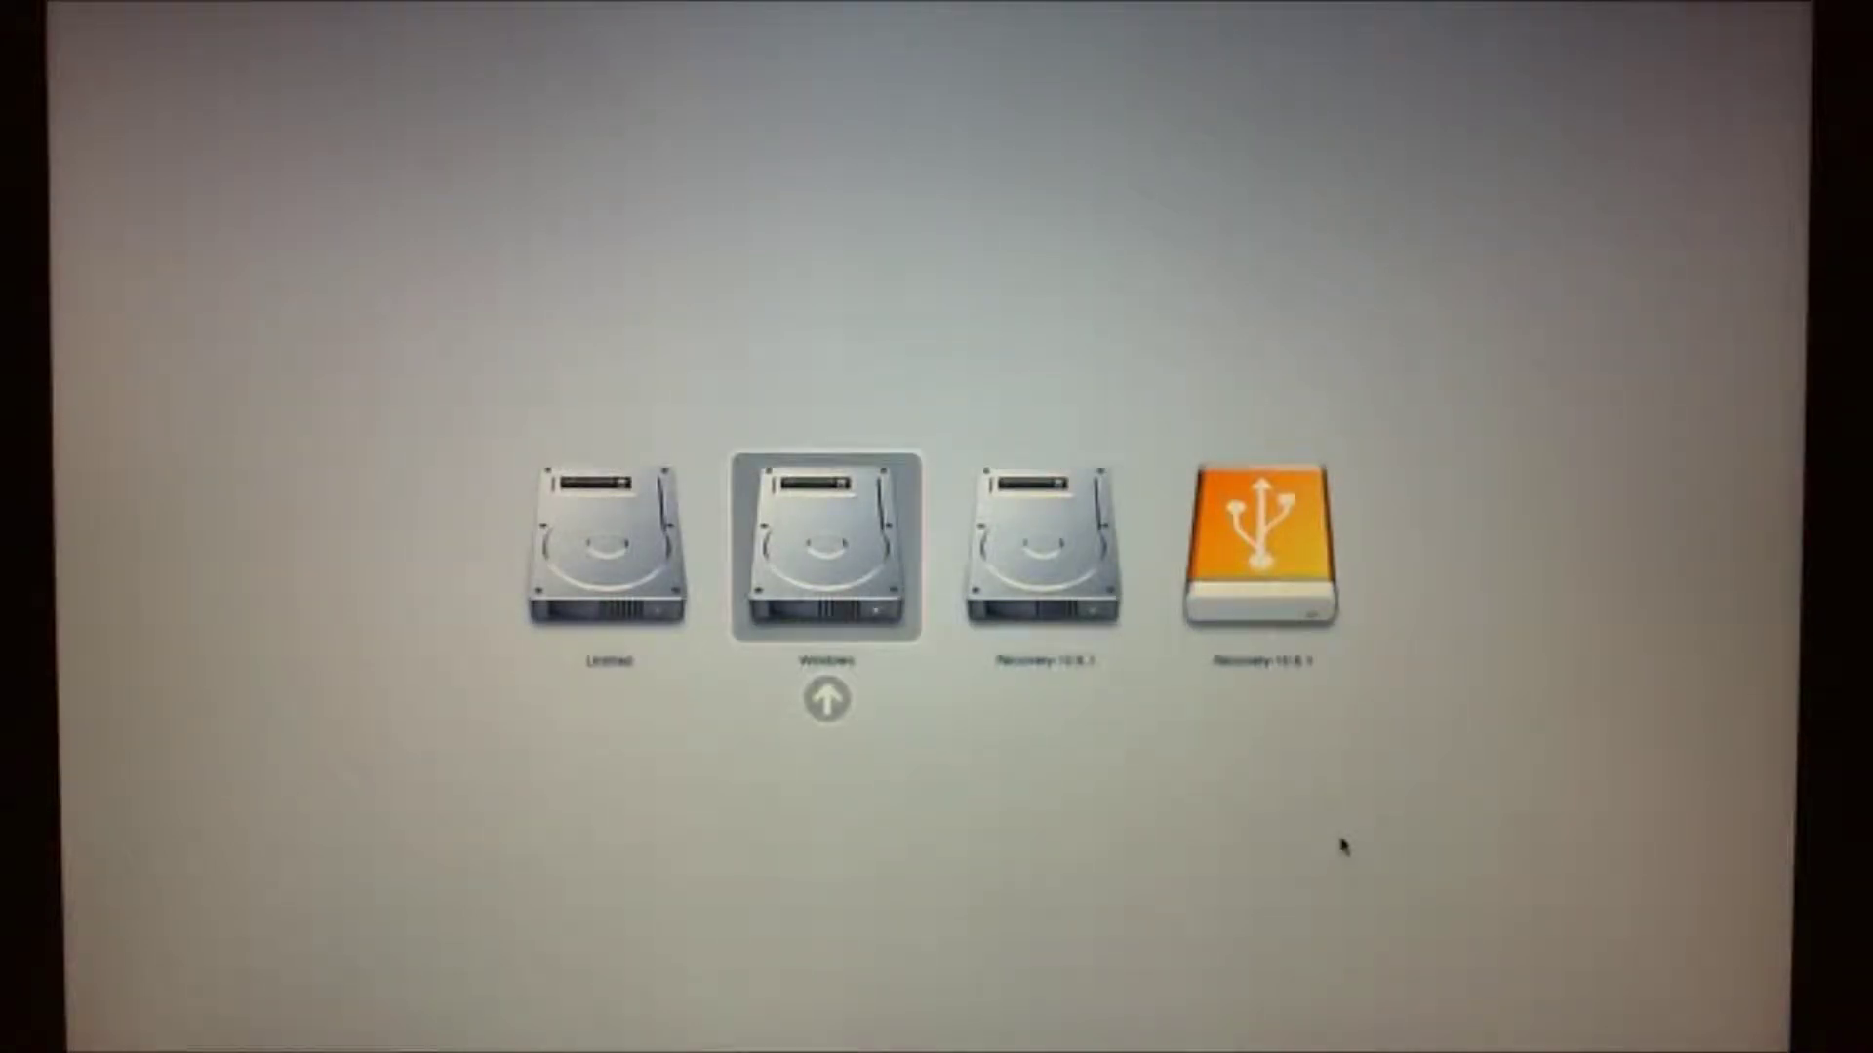
{"action": "key", "text": "Right"}
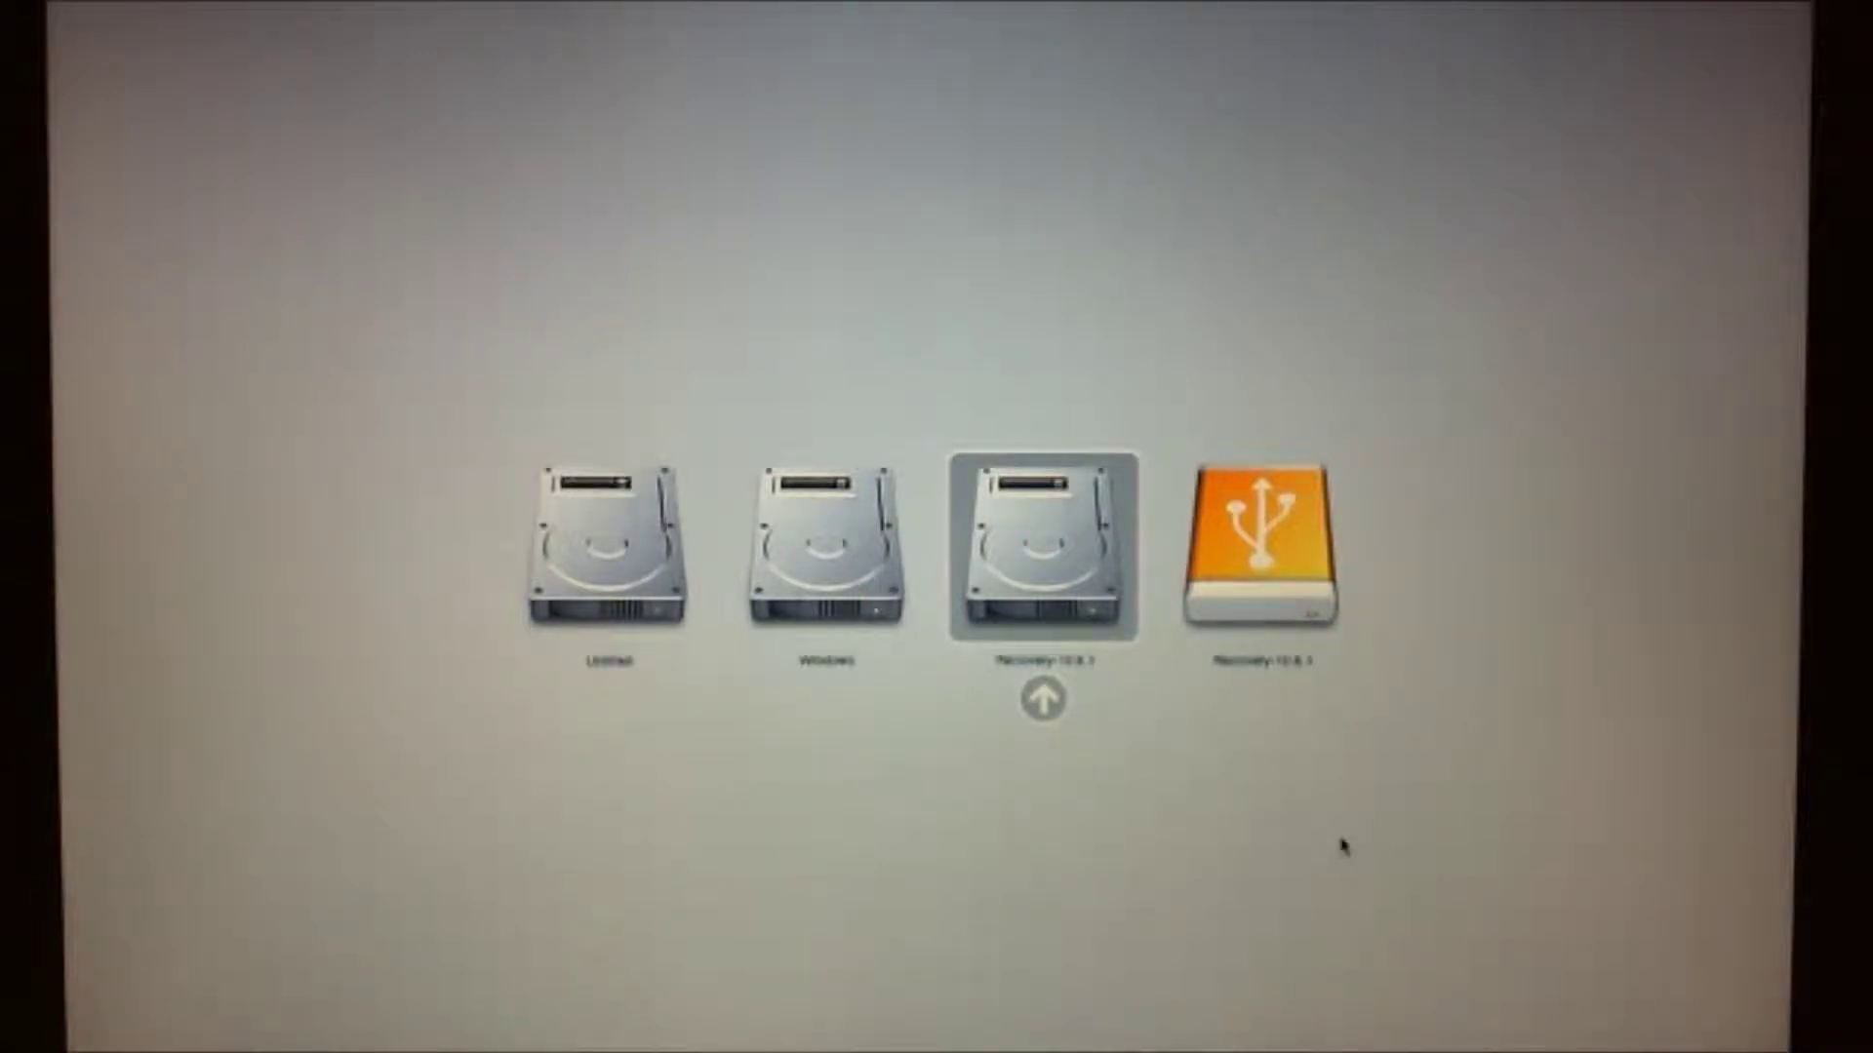
{"action": "key", "text": "Right"}
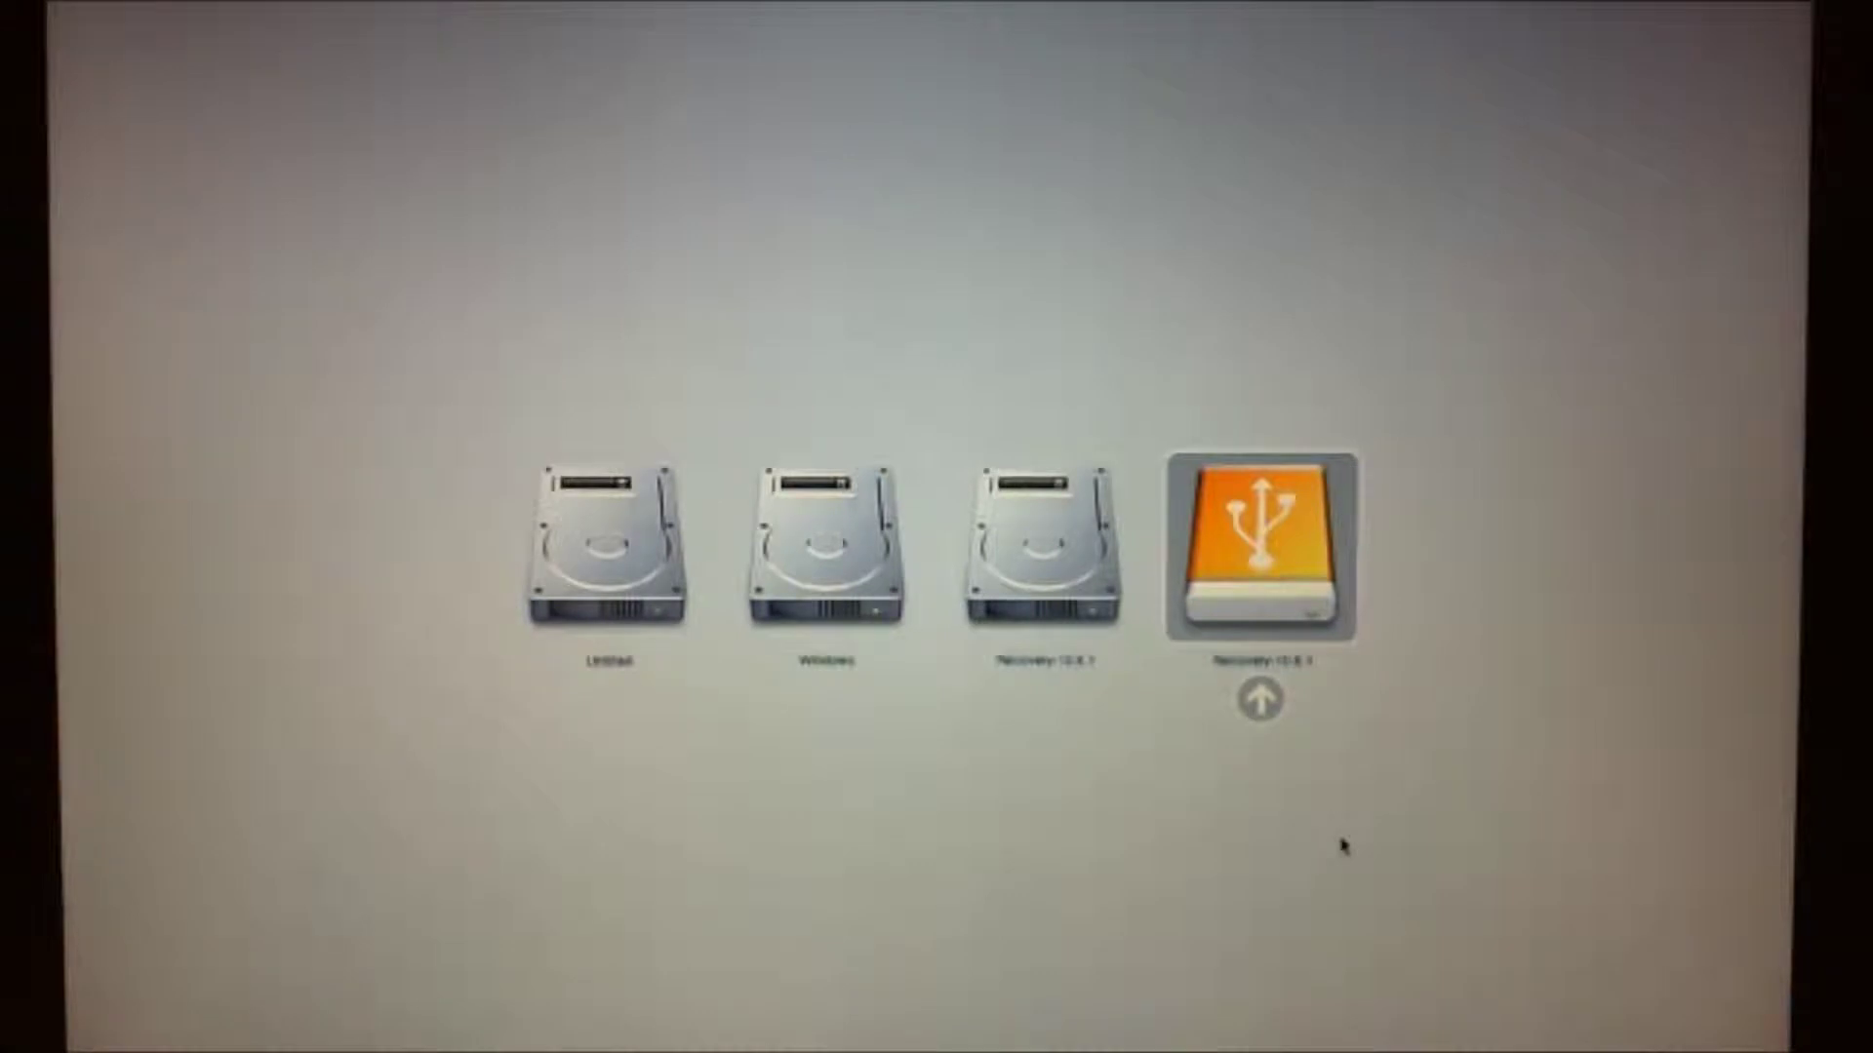
{"action": "key", "text": "Return"}
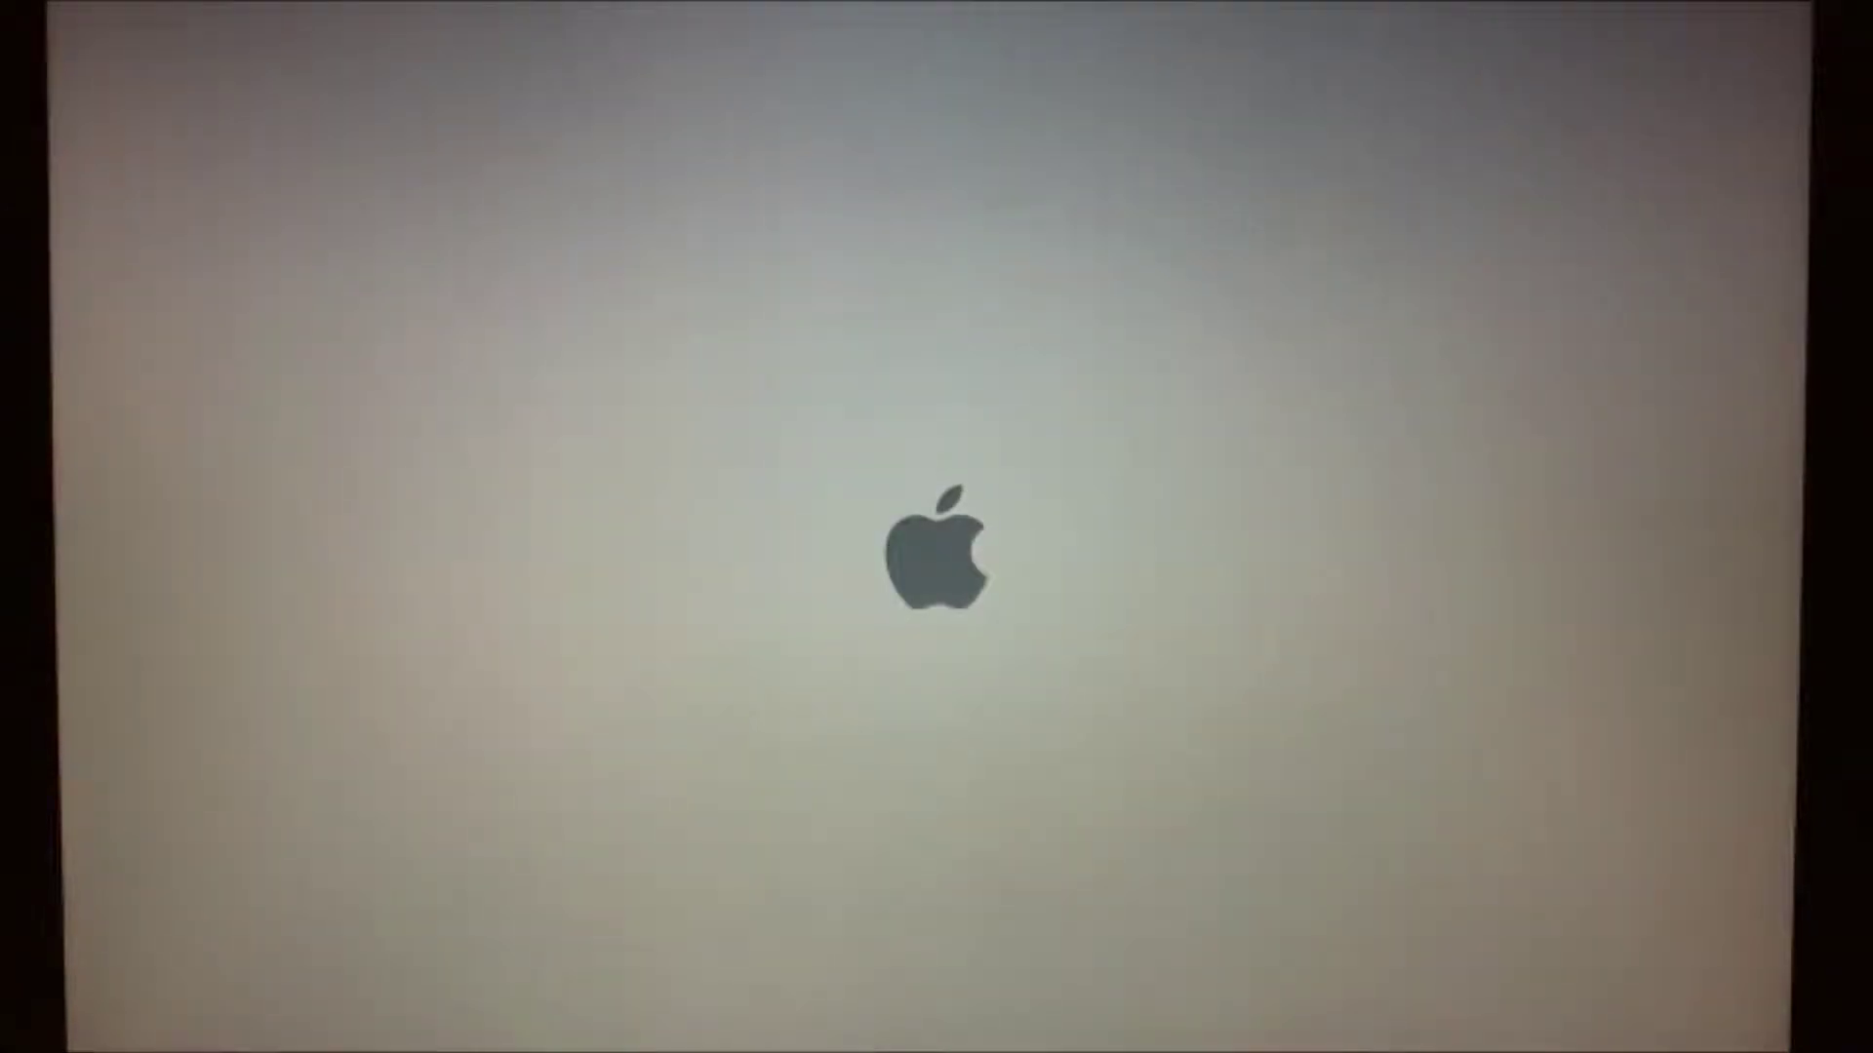